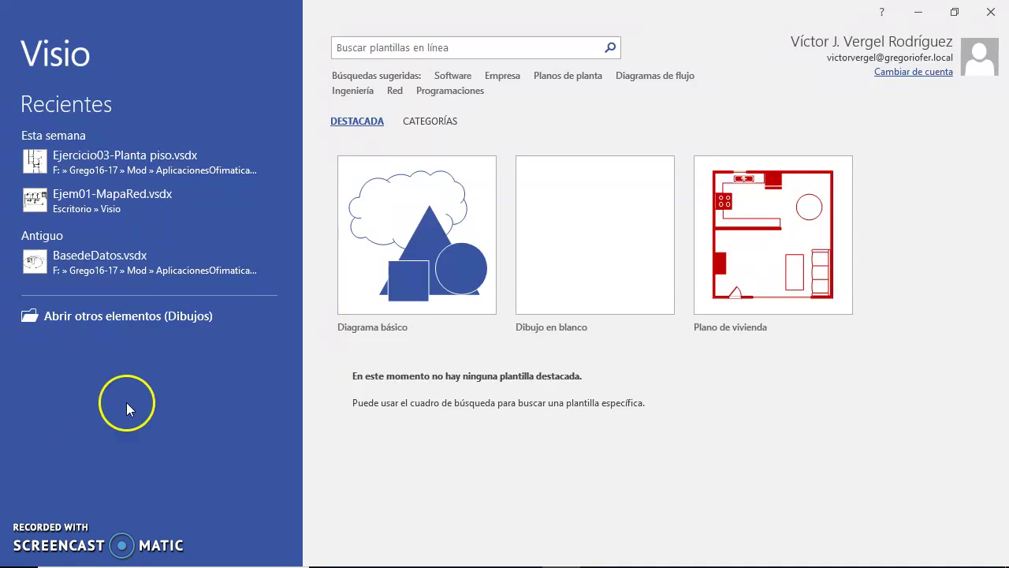
Search the online templates for 'plano'.
left_click(398, 43)
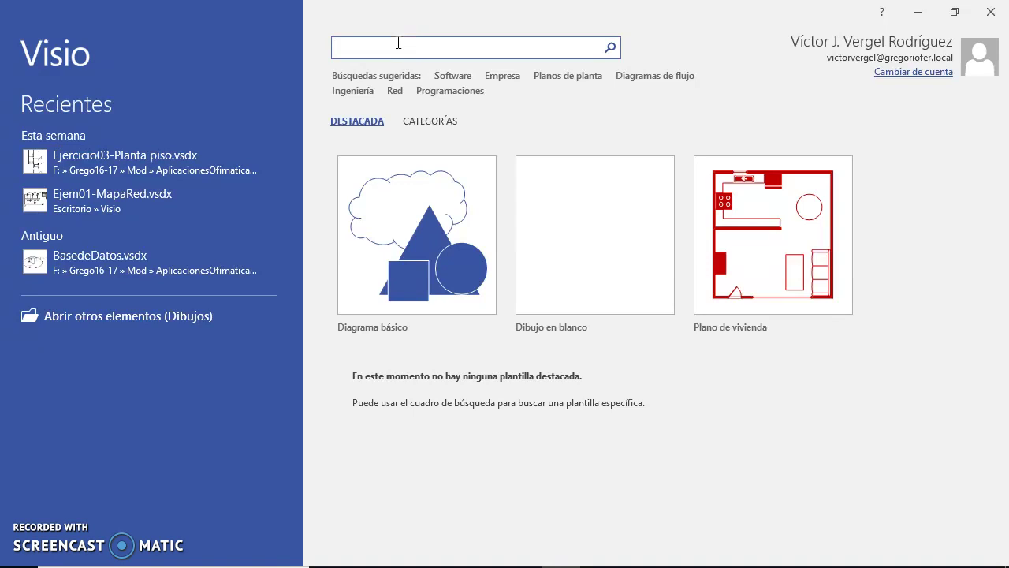
left_click(378, 49)
type("plano")
key("Return")
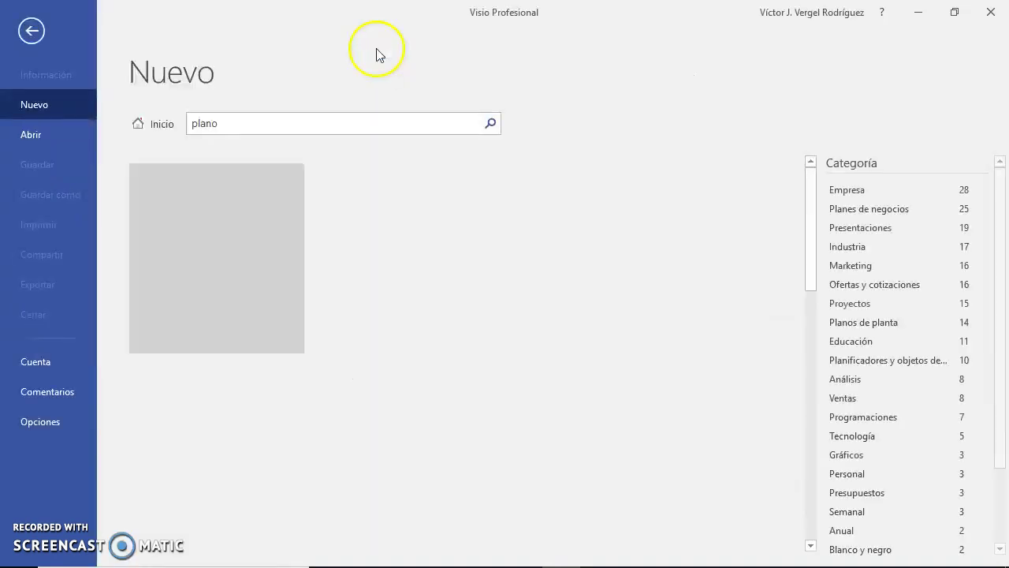
Open the Plano de vivienda template from the search results.
scroll(530, 355, "down", 3)
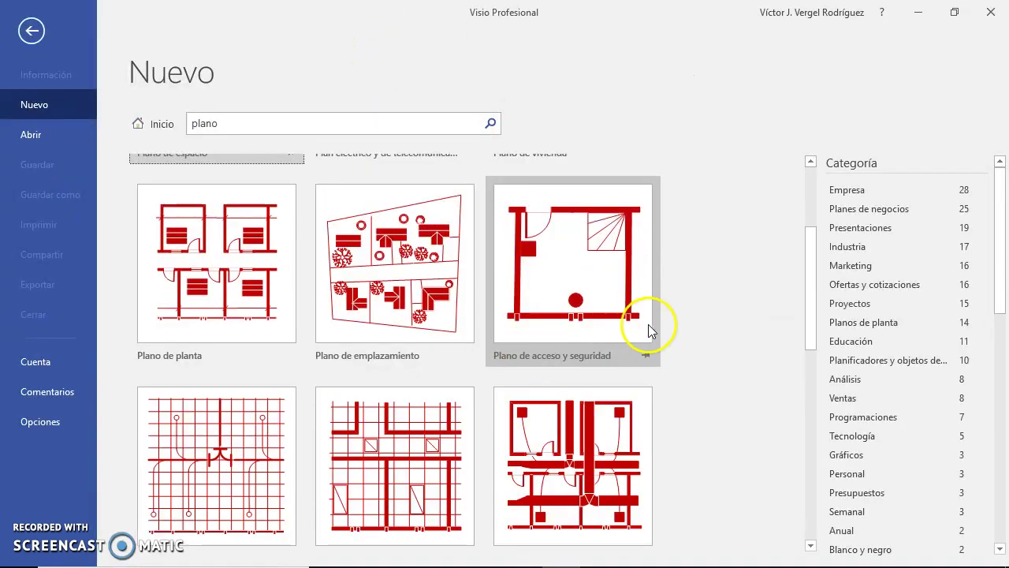
scroll(649, 326, "down", 3)
scroll(649, 329, "down", 2)
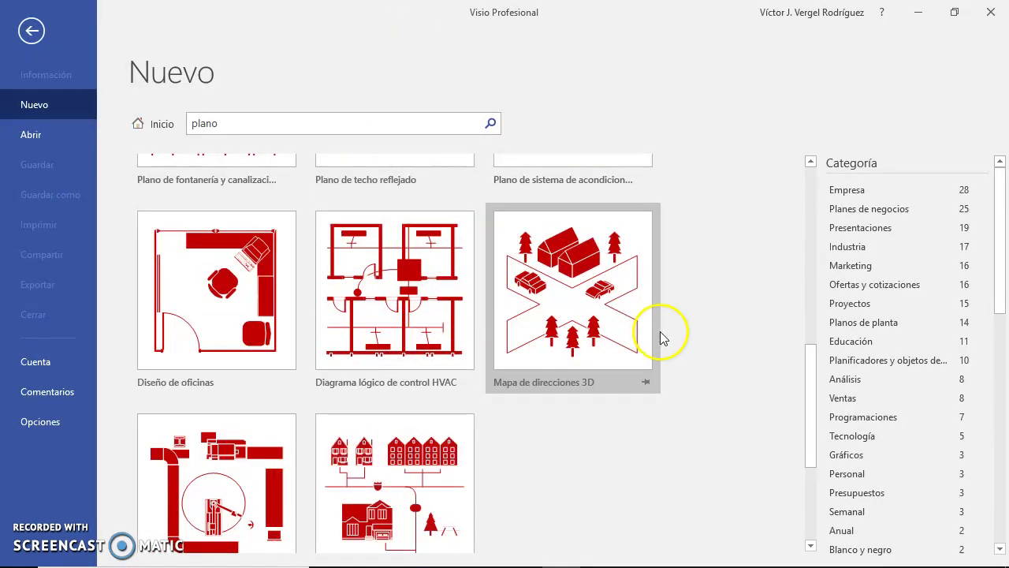
scroll(654, 335, "down", 3)
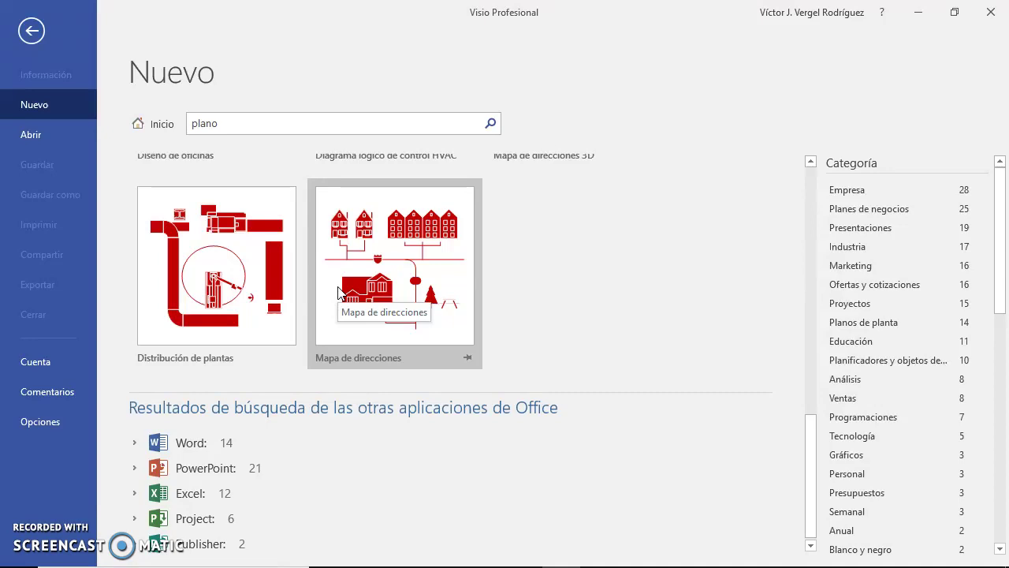
scroll(466, 285, "up", 2)
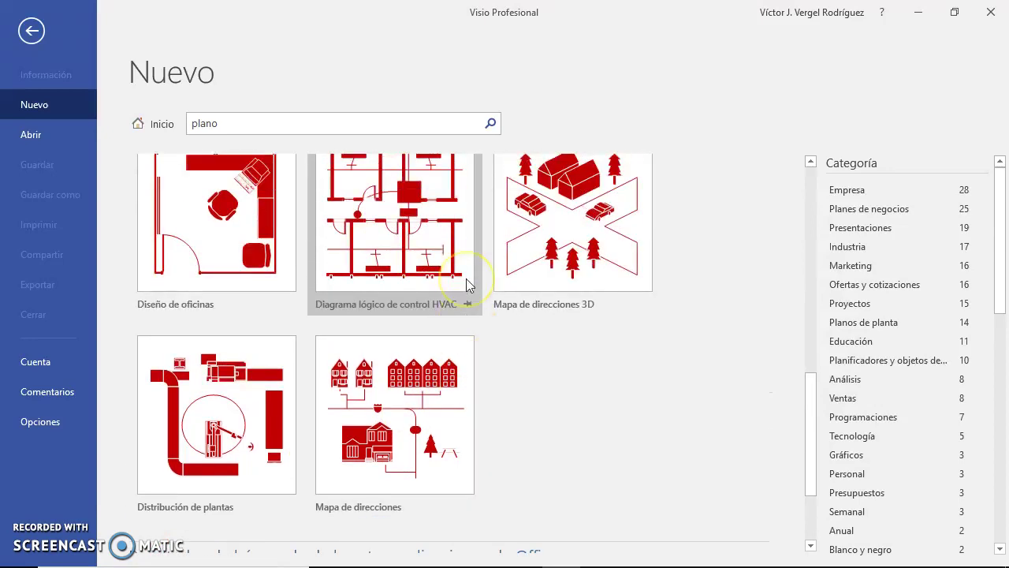
scroll(467, 285, "up", 3)
scroll(467, 285, "up", 3)
scroll(467, 286, "up", 3)
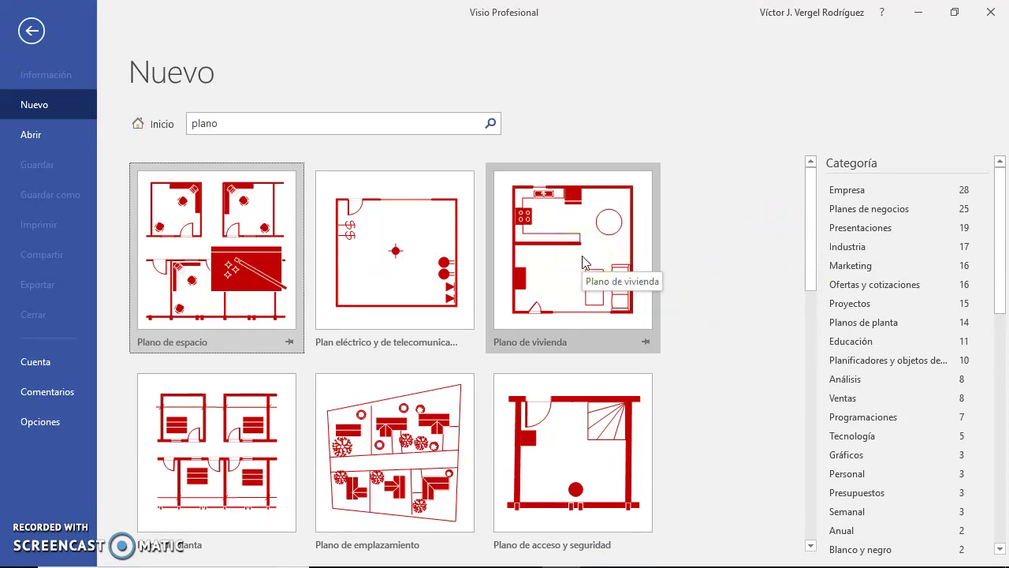
left_click(608, 339)
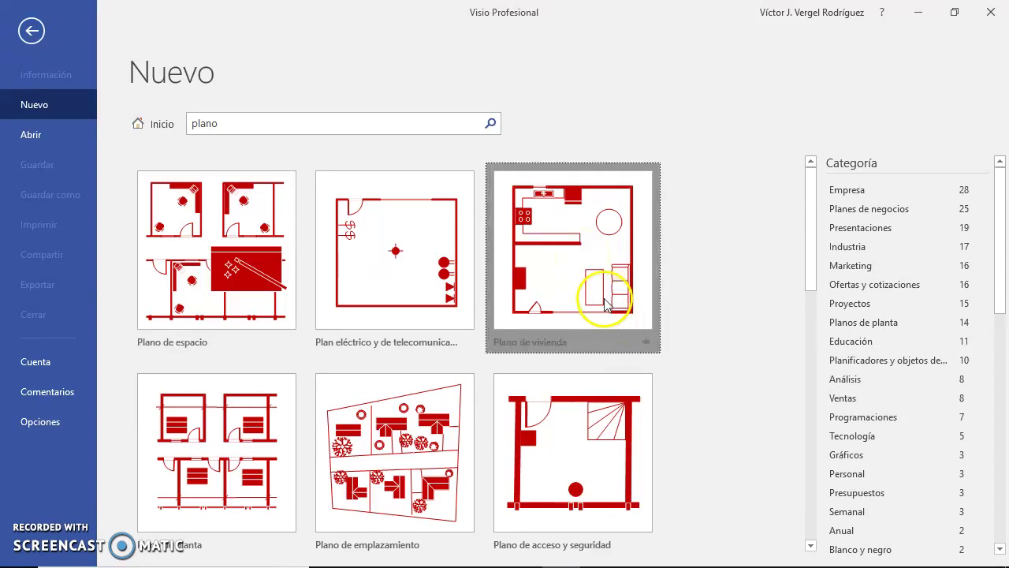
Create a new drawing from the Plano de vivienda template.
left_click(584, 394)
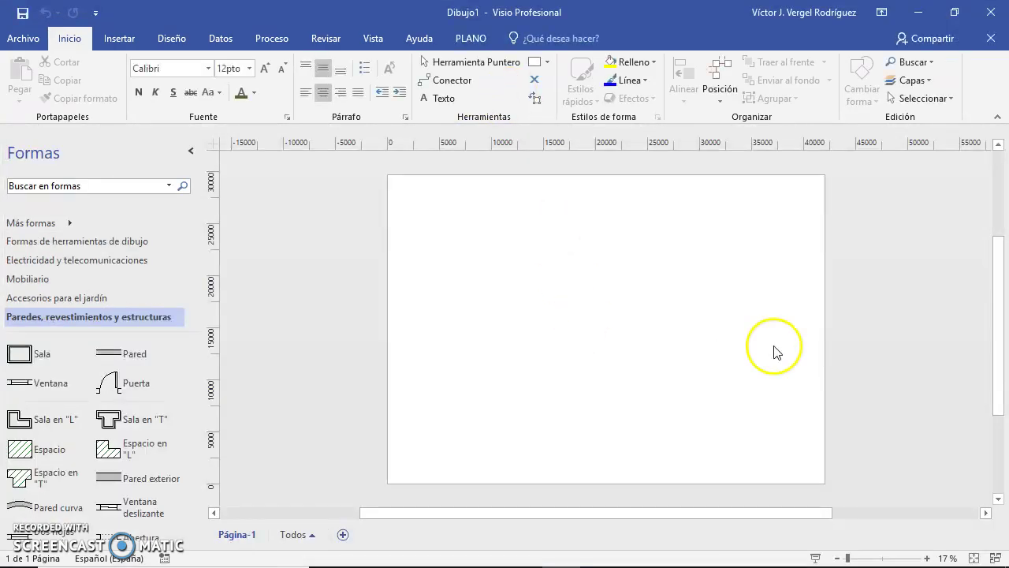
scroll(773, 352, "down", 3)
scroll(773, 353, "up", 3)
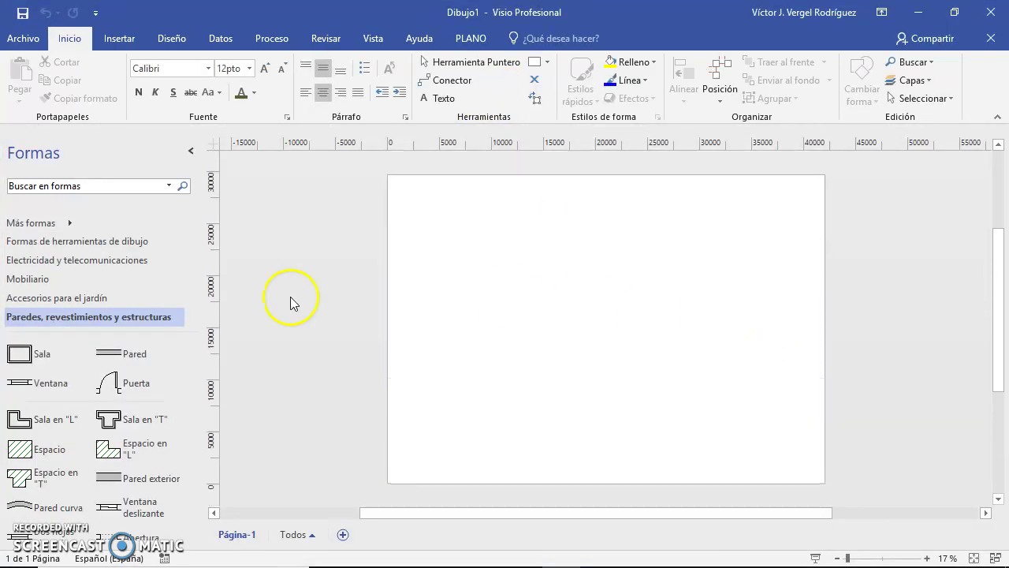
Place a Sala room and resize it to about 30930 × 25441,667 mm.
mouse_move(19, 353)
left_mouse_down()
mouse_move(504, 248)
mouse_move(724, 432)
left_mouse_up()
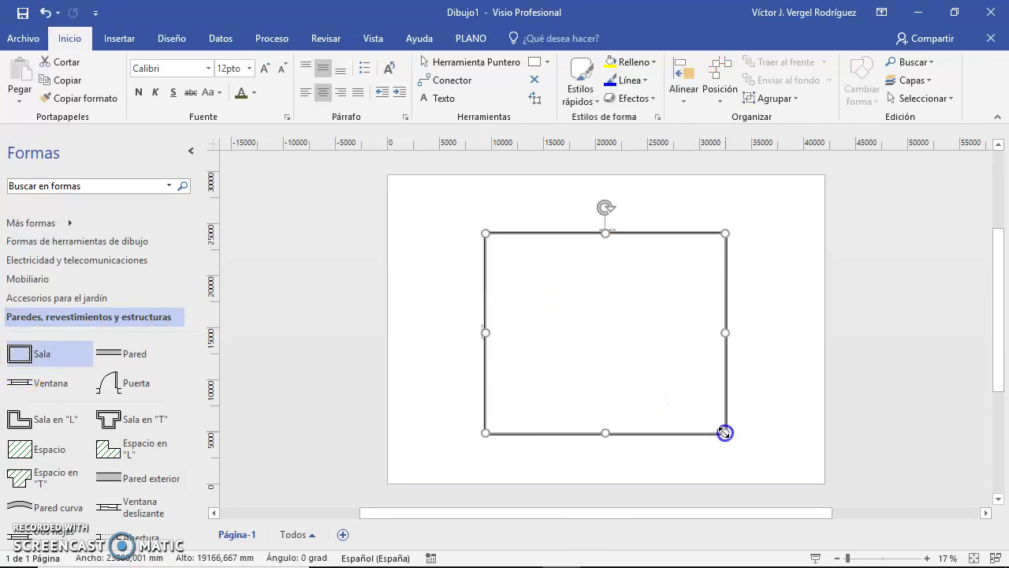
left_click_drag(515, 234, 470, 197)
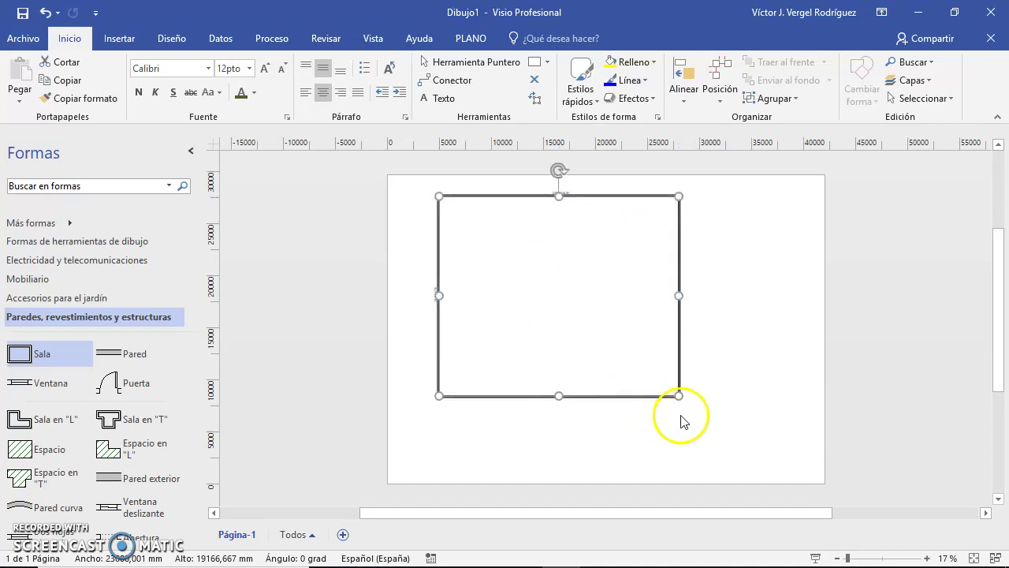
mouse_move(679, 395)
left_mouse_down()
mouse_move(783, 442)
mouse_move(758, 426)
left_mouse_up()
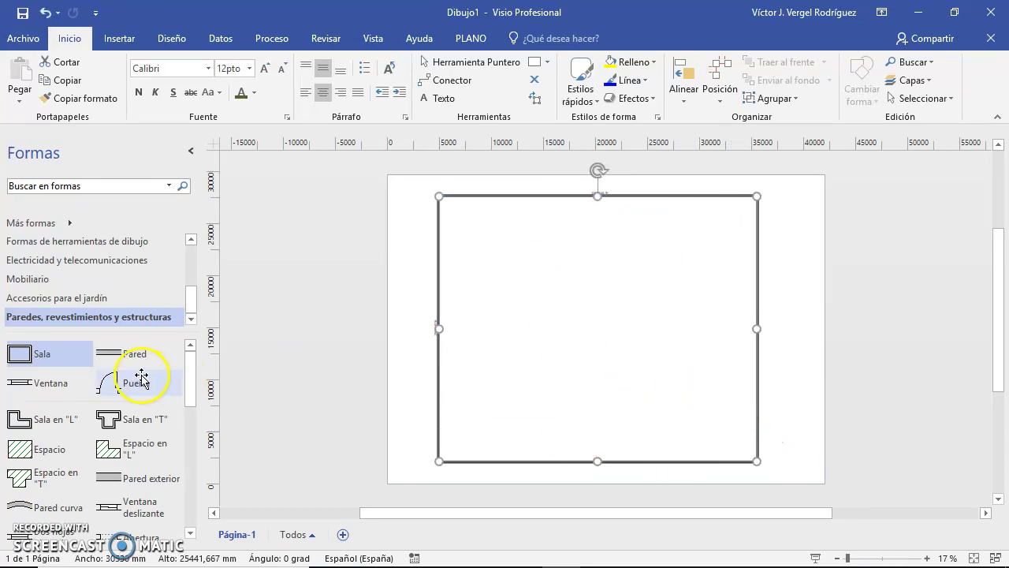
Add a horizontal Pared glued to the left wall and a vertical Pared down to the bottom wall.
left_click(109, 352)
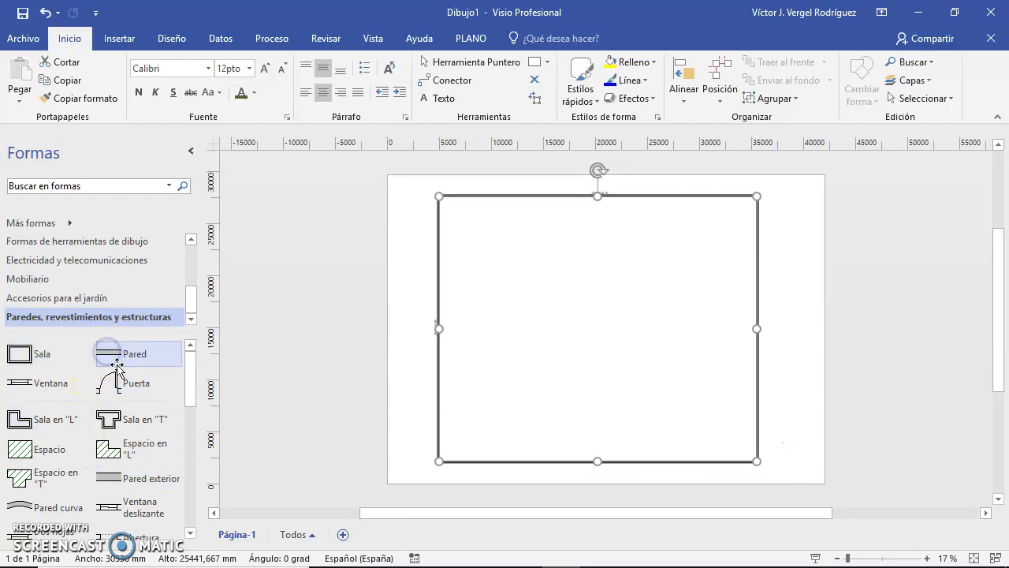
left_click(110, 359)
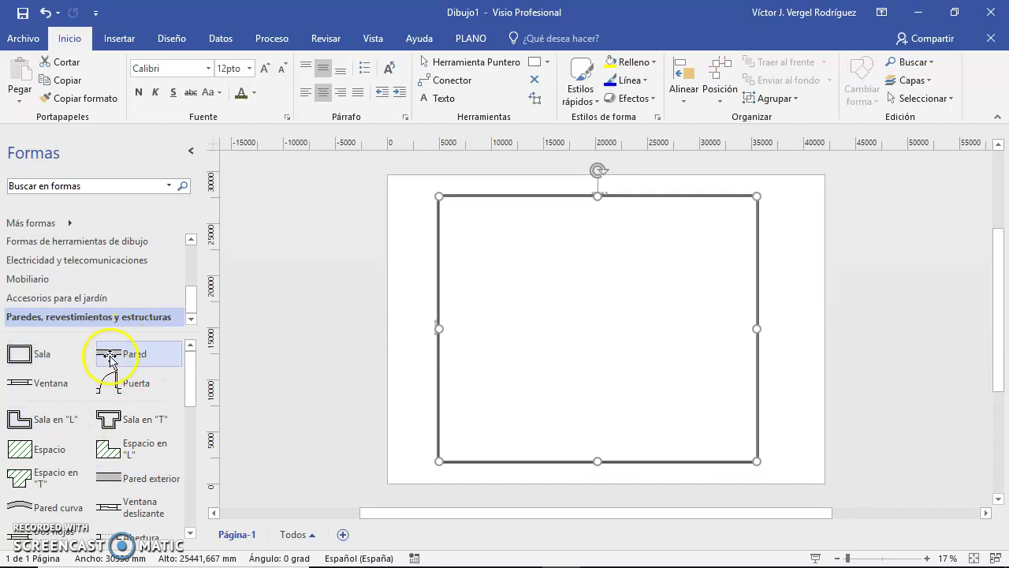
left_click_drag(110, 359, 444, 386)
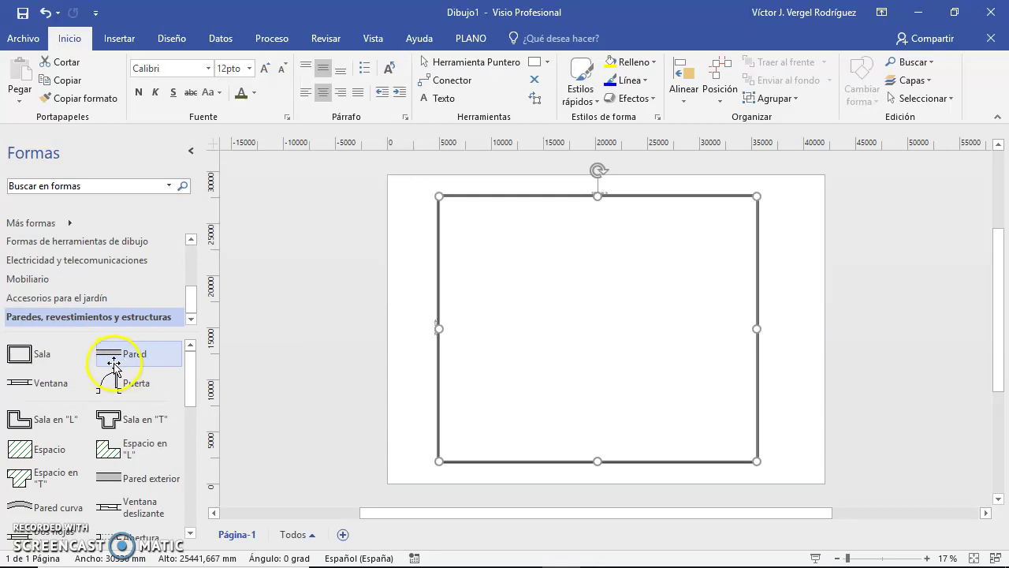
left_click_drag(108, 352, 456, 366)
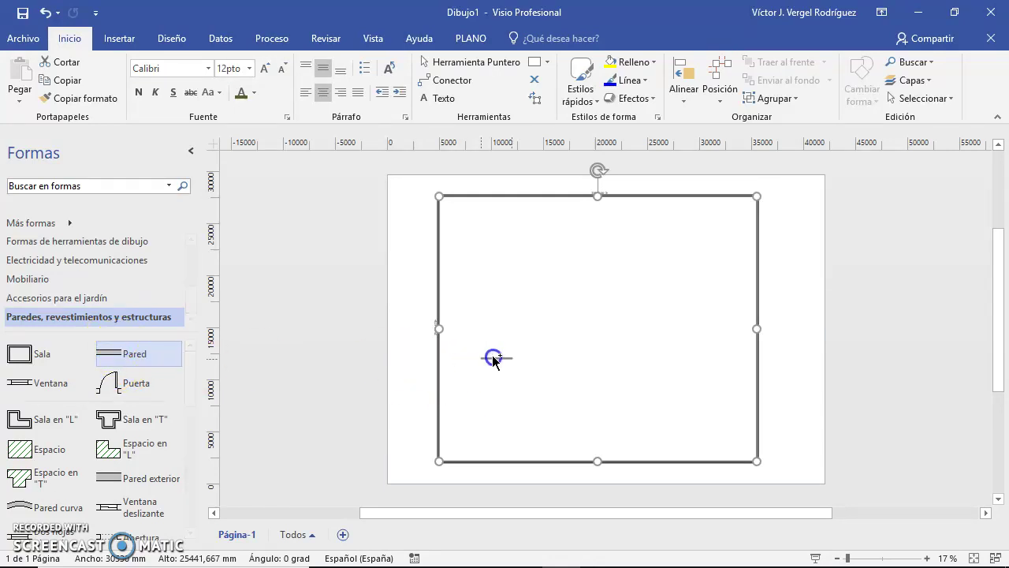
left_click_drag(455, 365, 529, 384)
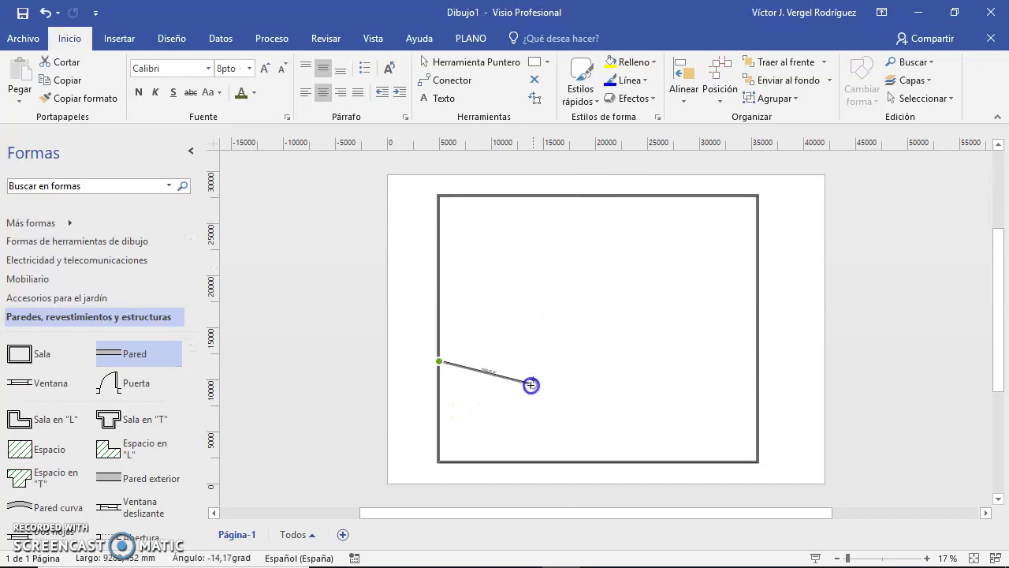
mouse_move(529, 384)
left_mouse_down()
mouse_move(535, 369)
mouse_move(612, 431)
left_mouse_up()
left_click_drag(682, 408, 492, 416)
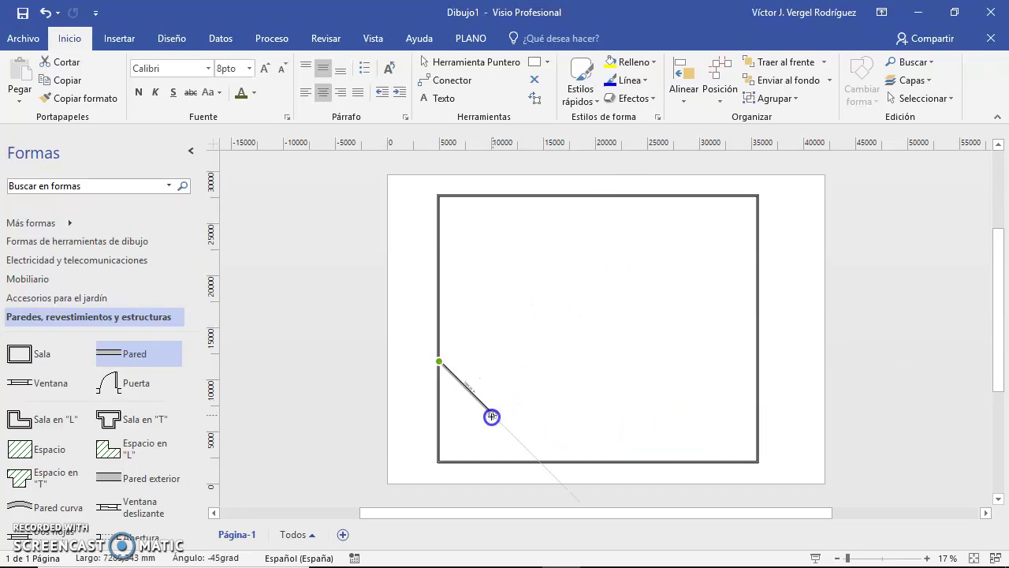
mouse_move(492, 417)
left_mouse_down()
mouse_move(510, 431)
mouse_move(531, 364)
mouse_move(507, 360)
left_mouse_up()
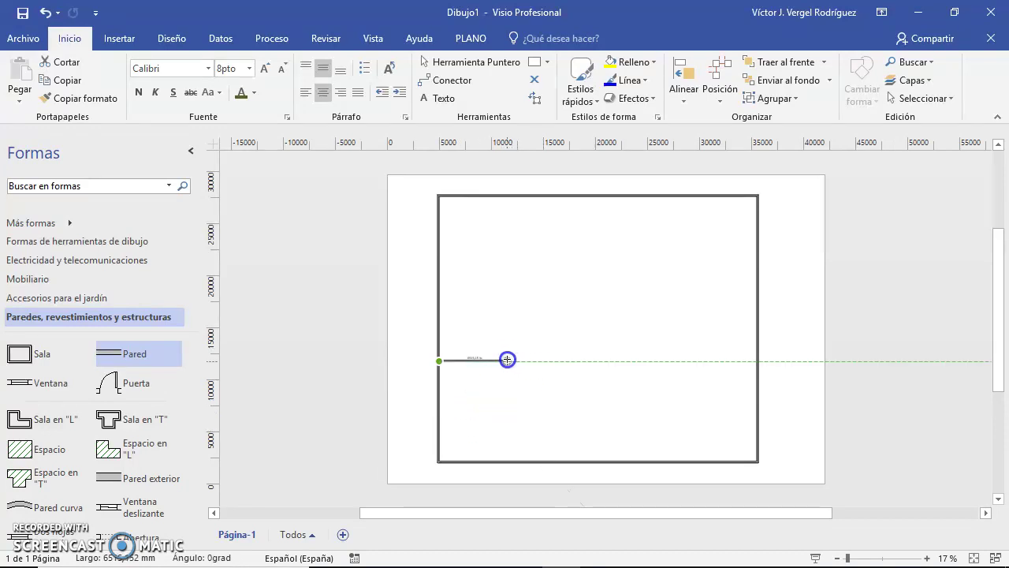
mouse_move(507, 359)
left_mouse_down()
mouse_move(563, 345)
mouse_move(563, 365)
left_mouse_up()
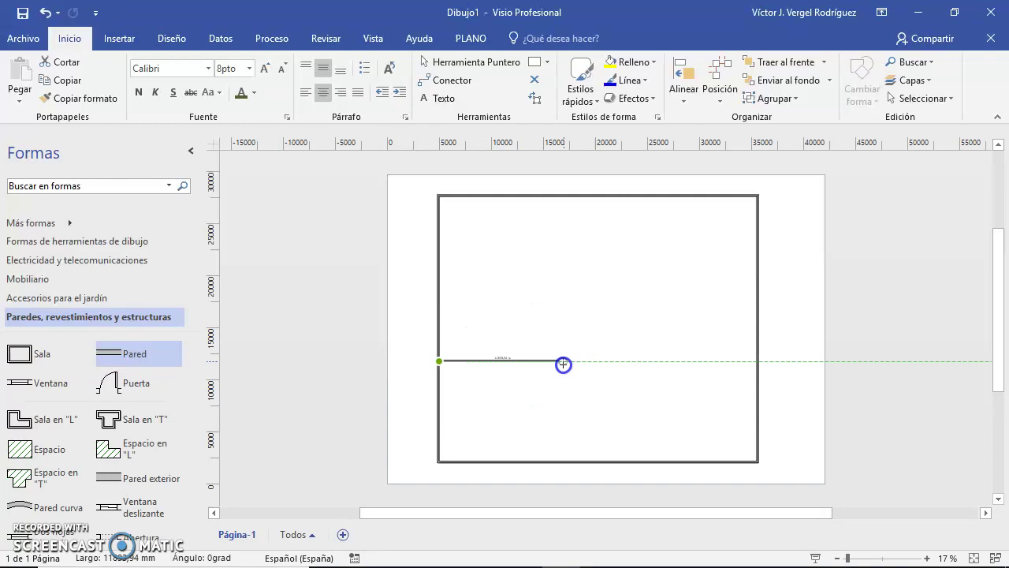
left_click_drag(563, 364, 563, 361)
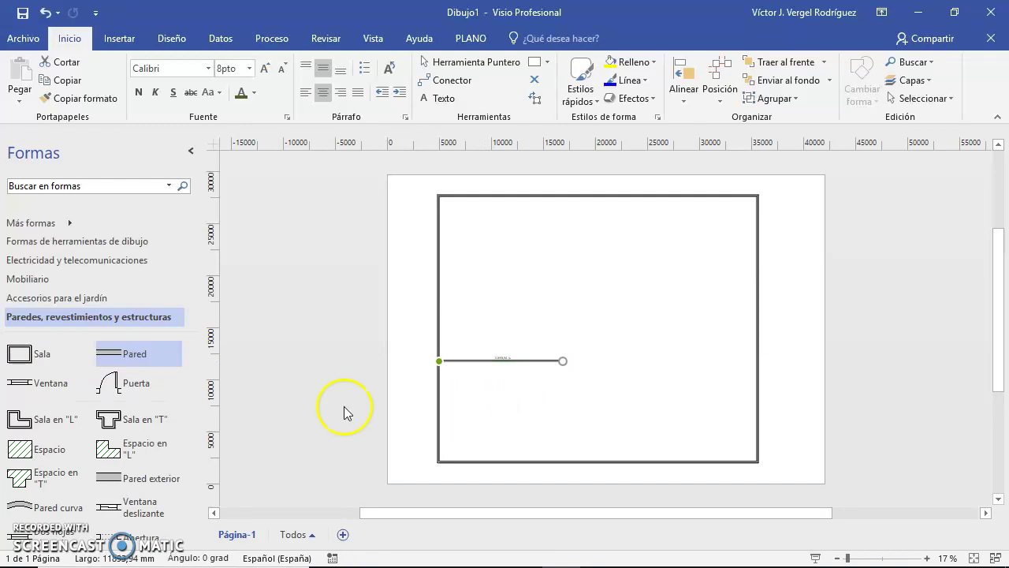
mouse_move(135, 354)
left_mouse_down()
mouse_move(573, 384)
mouse_move(581, 361)
mouse_move(563, 462)
left_mouse_up()
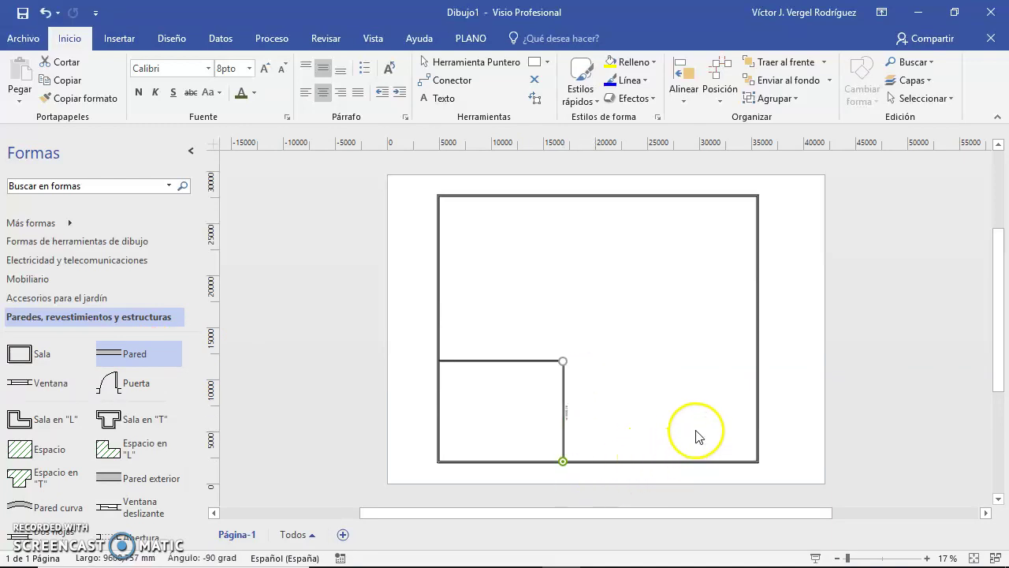
left_click(418, 479)
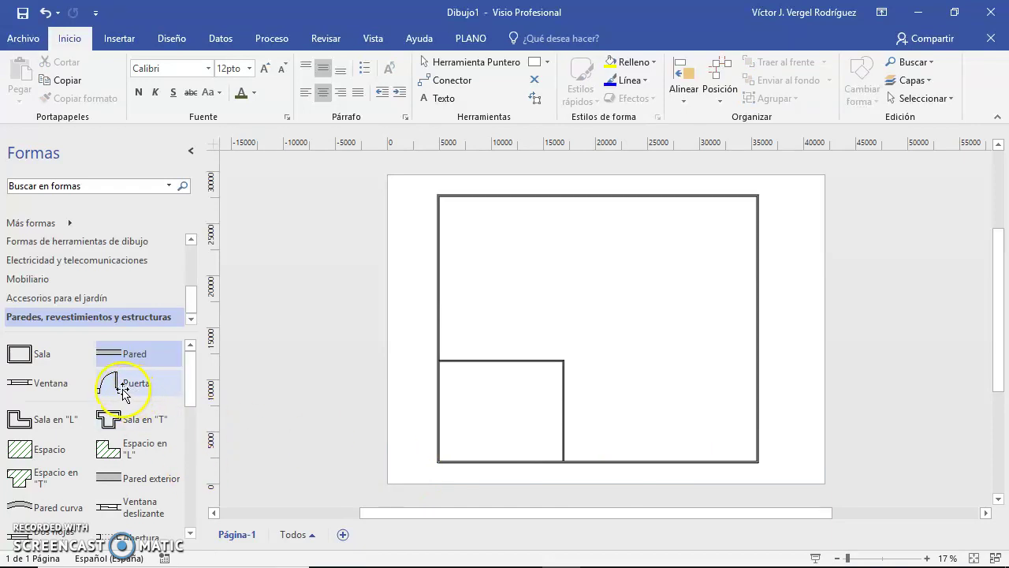
Put a widened Puerta door in the small room's wall.
mouse_move(122, 385)
left_mouse_down()
mouse_move(254, 402)
mouse_move(171, 377)
mouse_move(559, 423)
left_mouse_up()
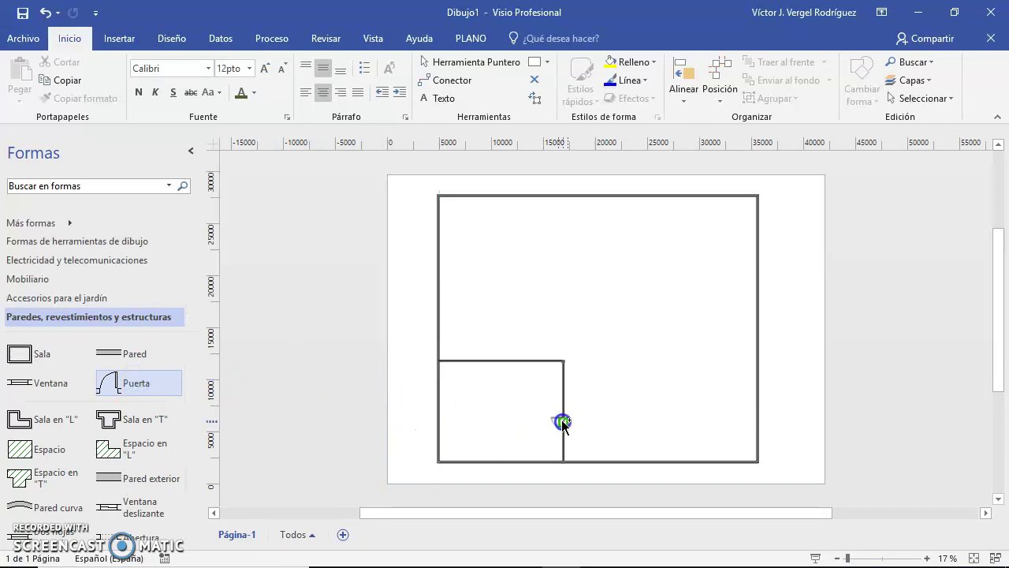
left_click_drag(557, 418, 563, 446)
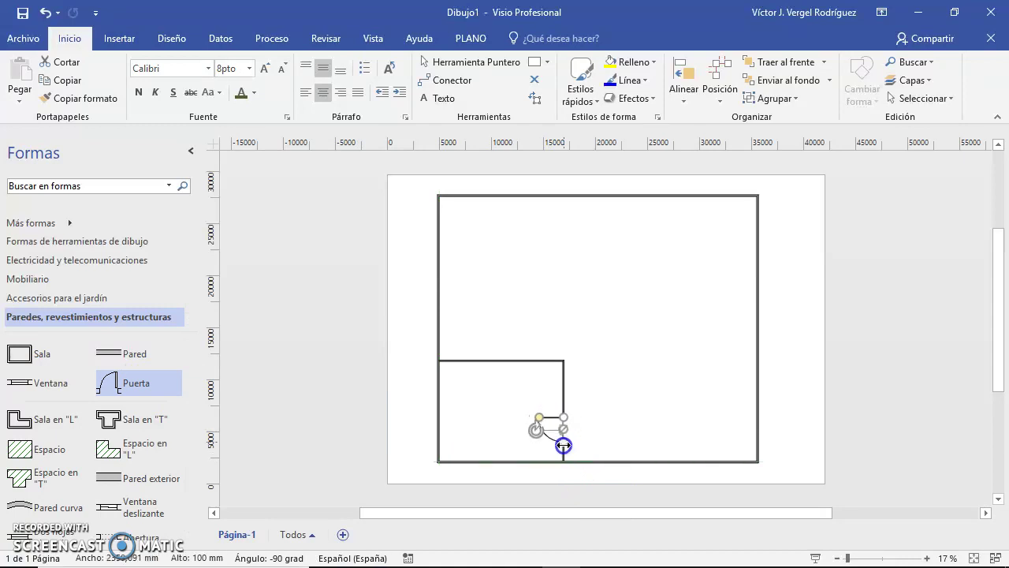
left_click_drag(563, 446, 563, 446)
left_click(646, 377)
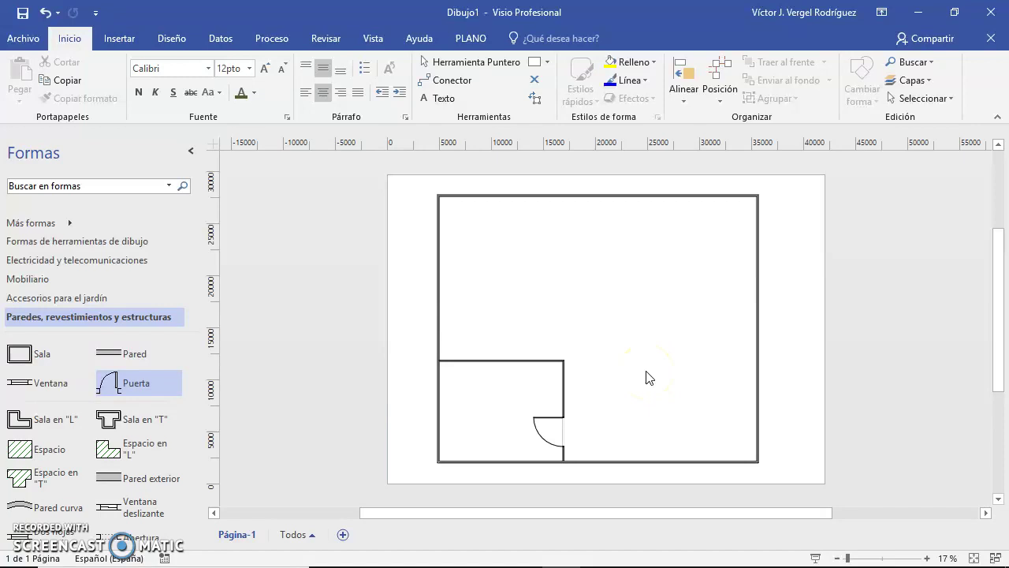
Put a second Puerta door in the bottom outer wall, right of the small room.
mouse_move(110, 387)
left_mouse_down()
mouse_move(458, 477)
mouse_move(588, 457)
left_mouse_up()
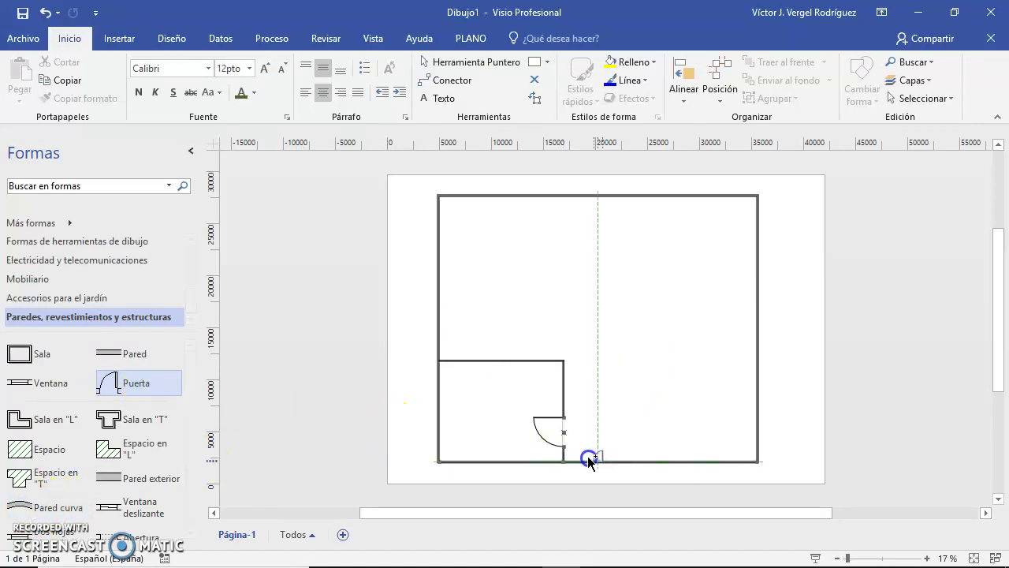
left_click_drag(587, 456, 615, 461)
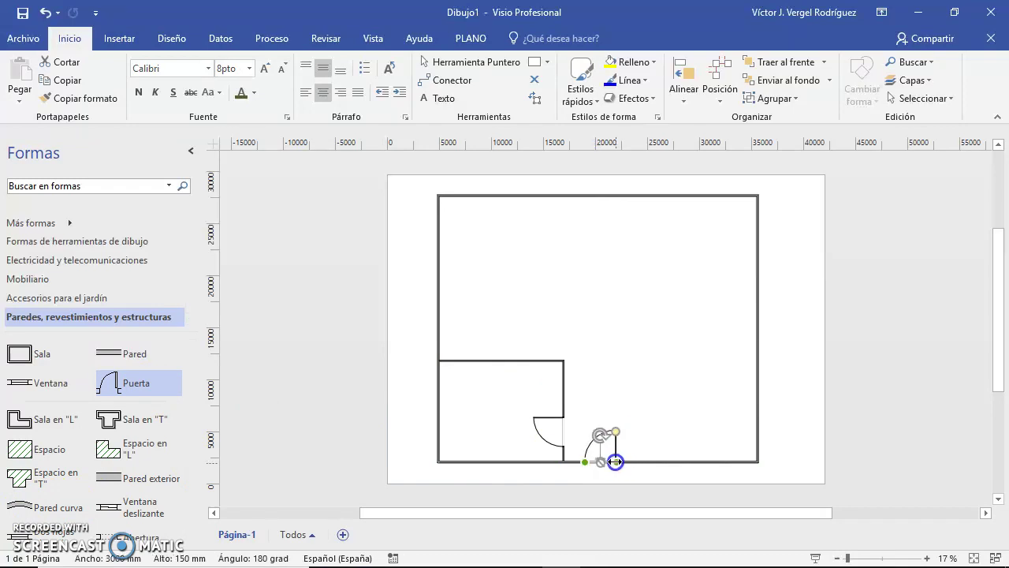
left_click(543, 473)
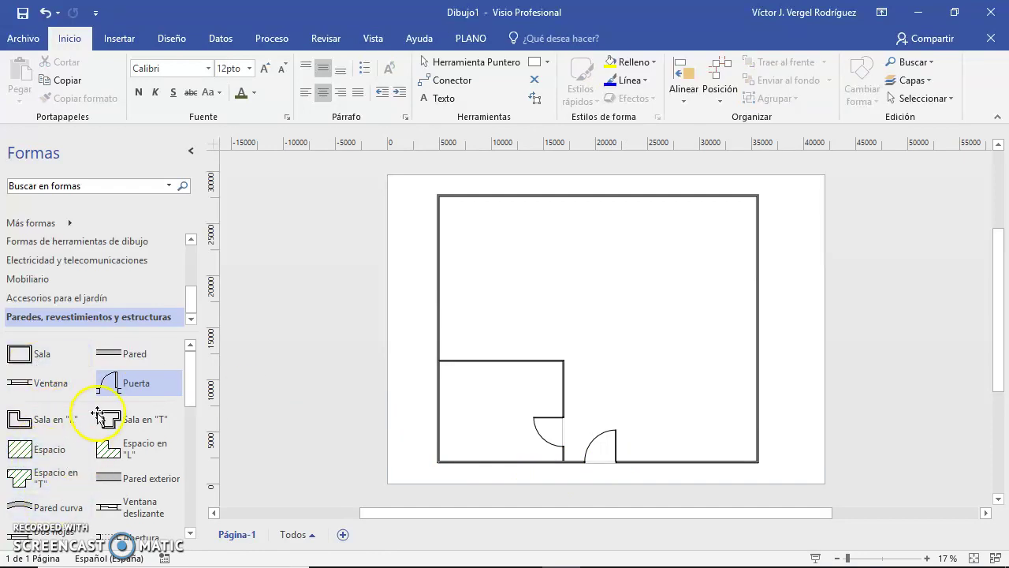
left_click_drag(194, 380, 192, 481)
Search the shapes for 'ventana'.
left_click(75, 185)
type("ventana")
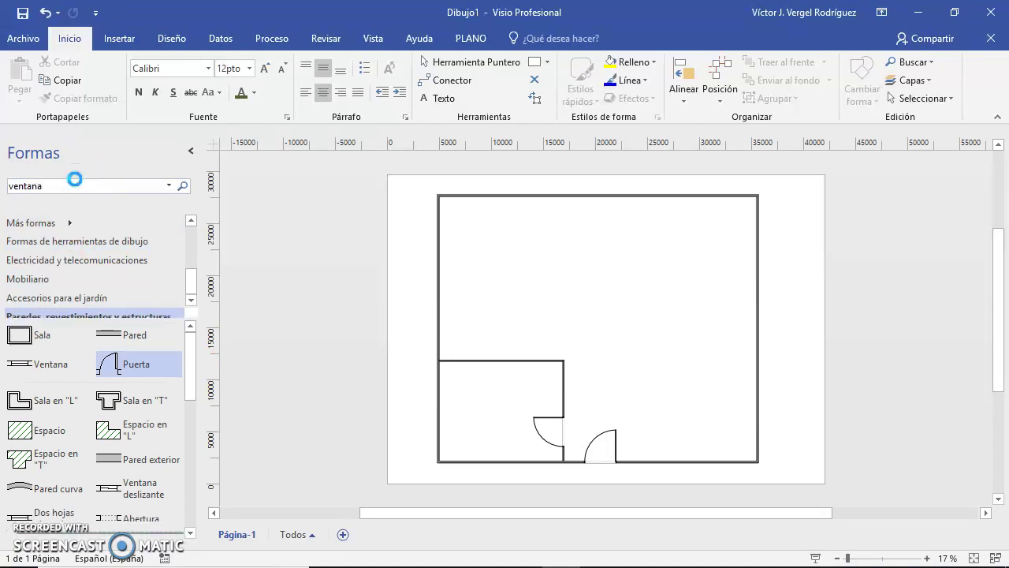
key("Return")
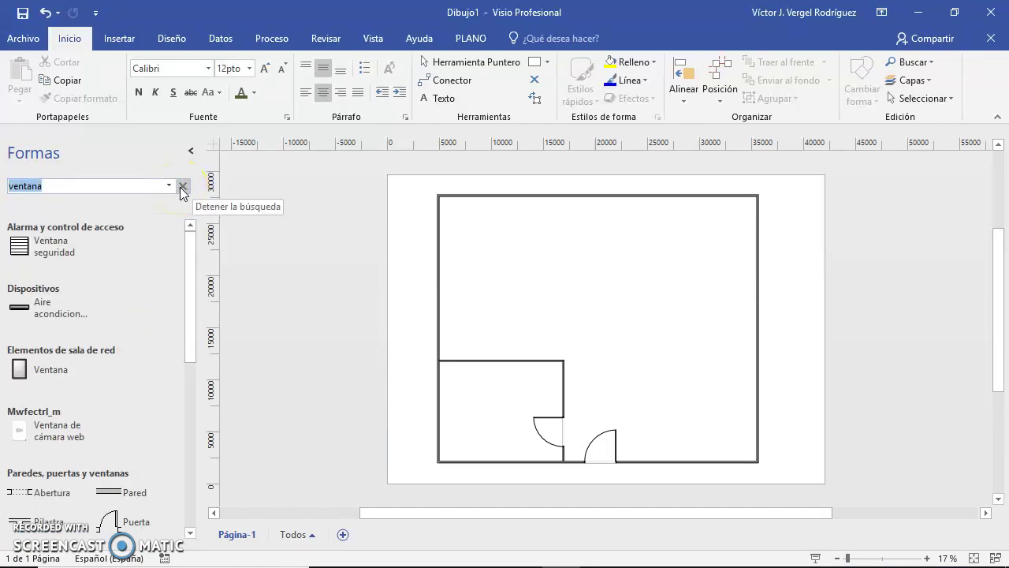
left_click(183, 186)
left_click(126, 186)
type("ventana")
key("Return")
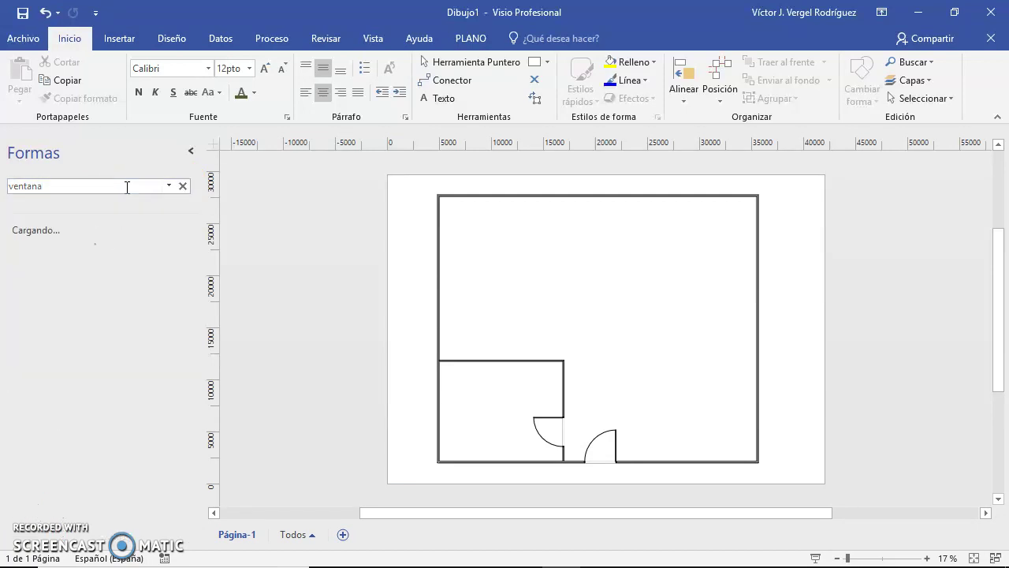
Place an Abertura opening in the small room's left outer wall.
left_click_drag(194, 289, 190, 356)
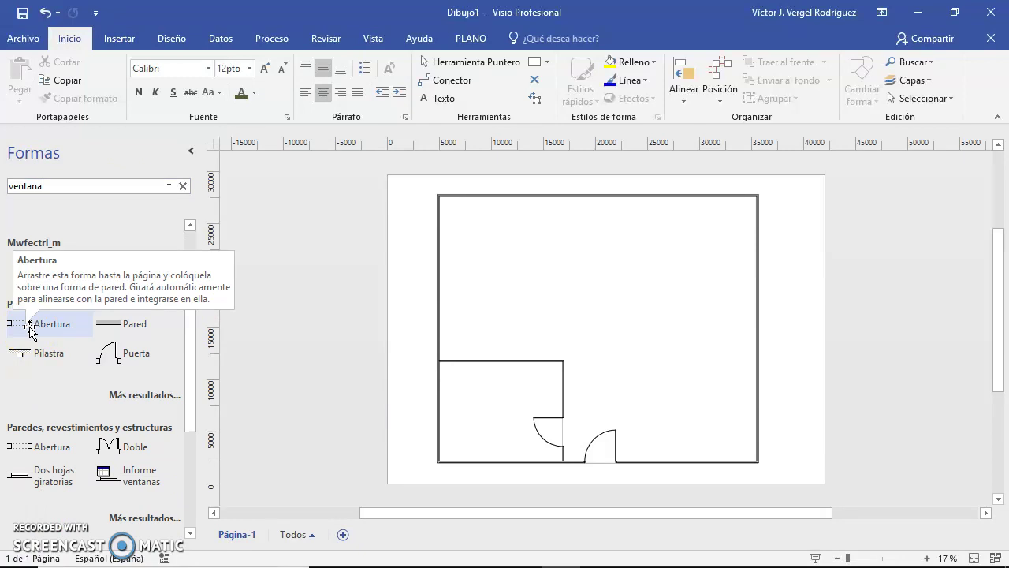
mouse_move(30, 328)
left_mouse_down()
mouse_move(439, 400)
mouse_move(438, 440)
left_mouse_up()
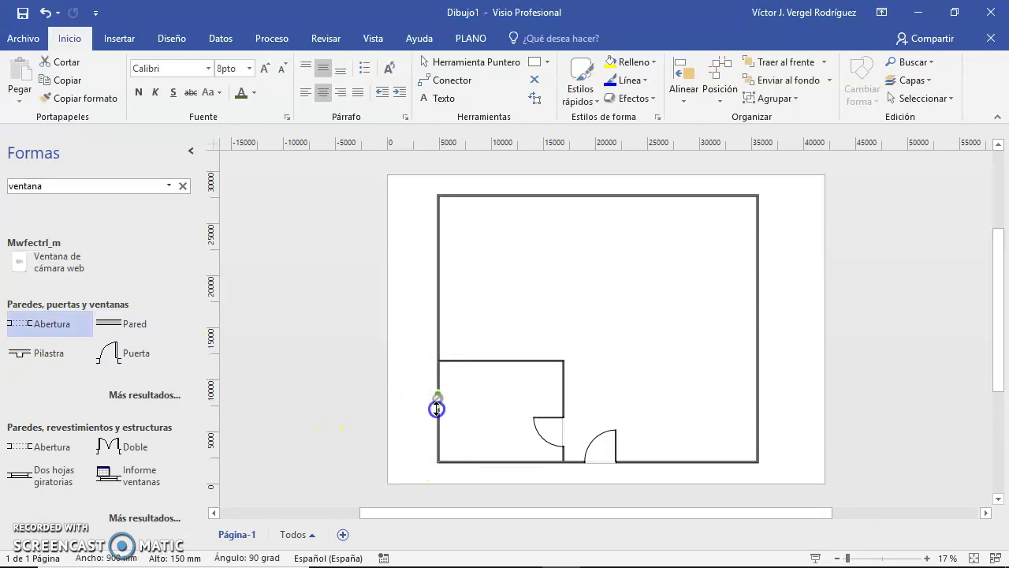
left_click(394, 357)
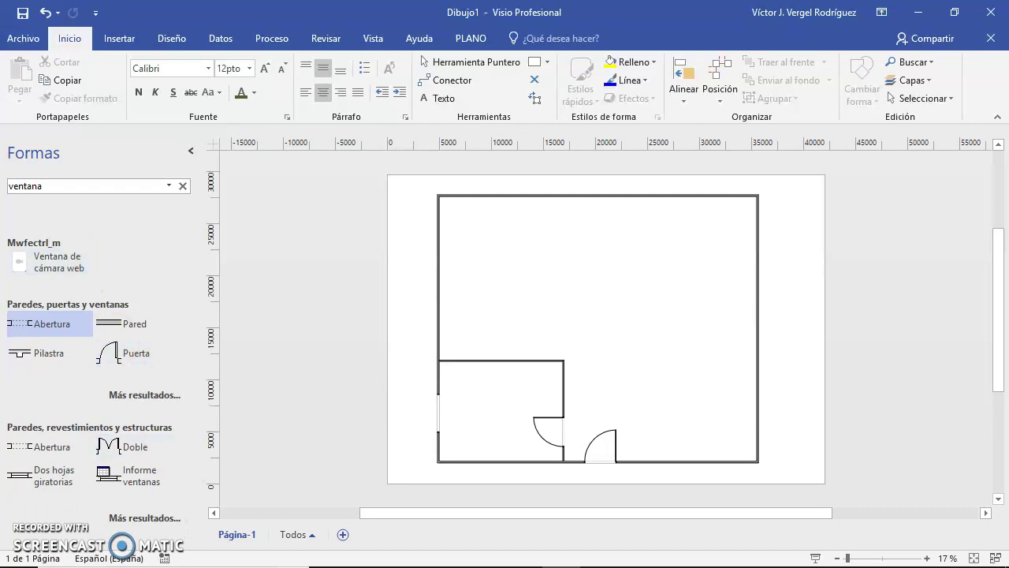
Add a horizontal Pared to the right wall and a vertical Pared down to the bottom wall.
left_click(110, 324)
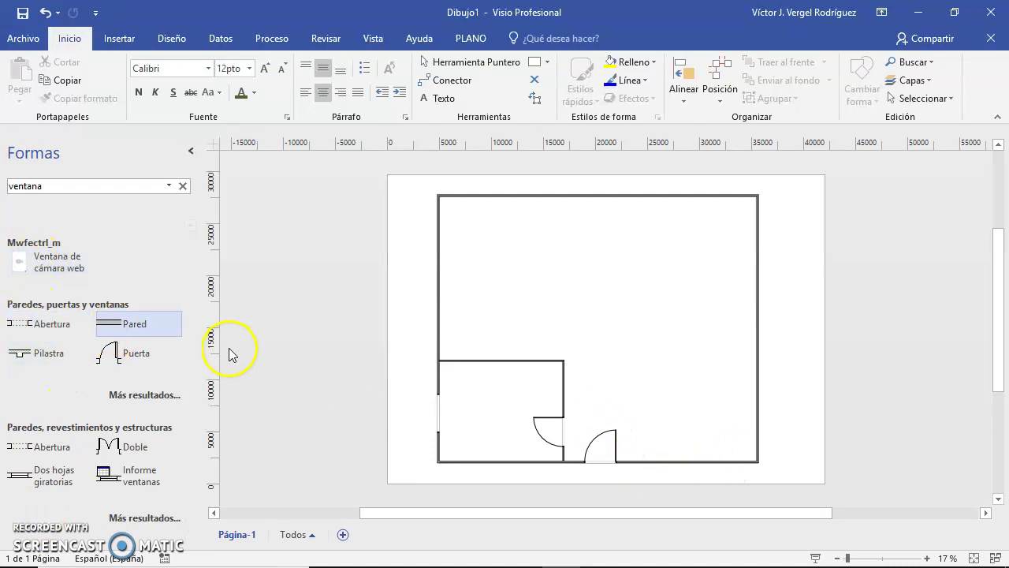
left_click_drag(115, 329, 645, 367)
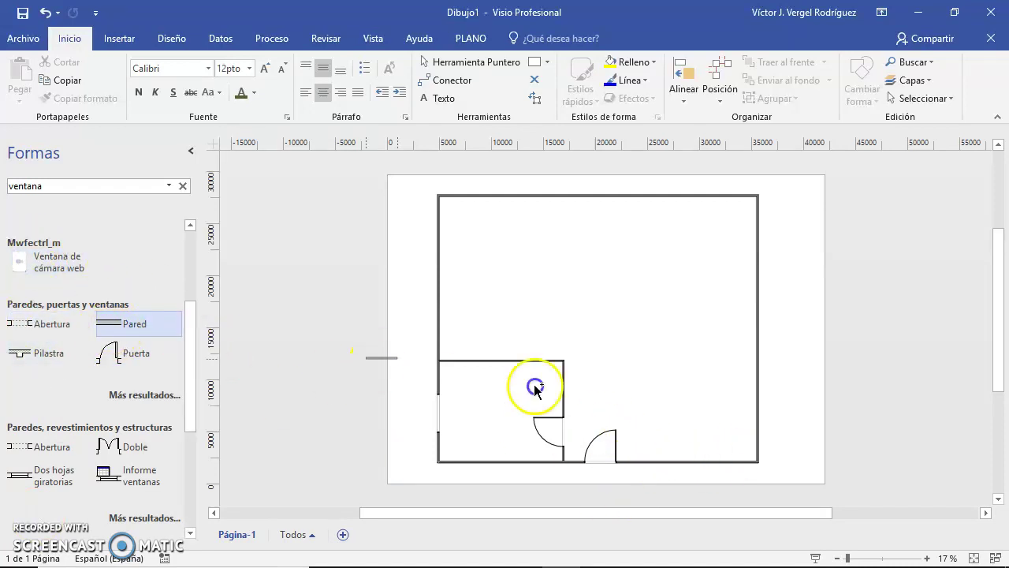
left_click_drag(745, 359, 639, 359)
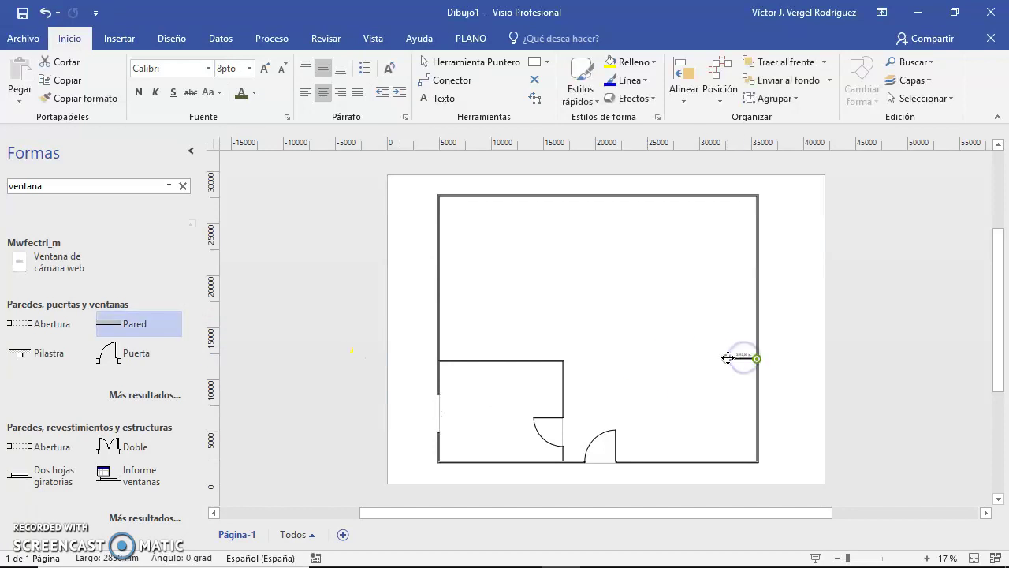
left_click_drag(639, 359, 638, 358)
mouse_move(109, 327)
left_mouse_down()
mouse_move(607, 357)
mouse_move(637, 461)
left_mouse_up()
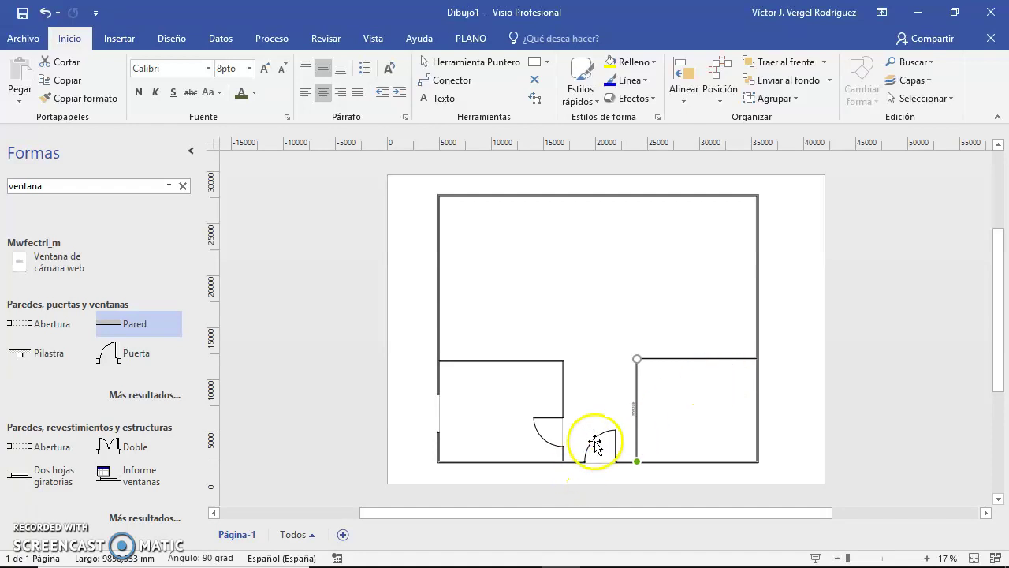
mouse_move(108, 352)
left_mouse_down()
mouse_move(637, 411)
mouse_move(638, 392)
left_mouse_up()
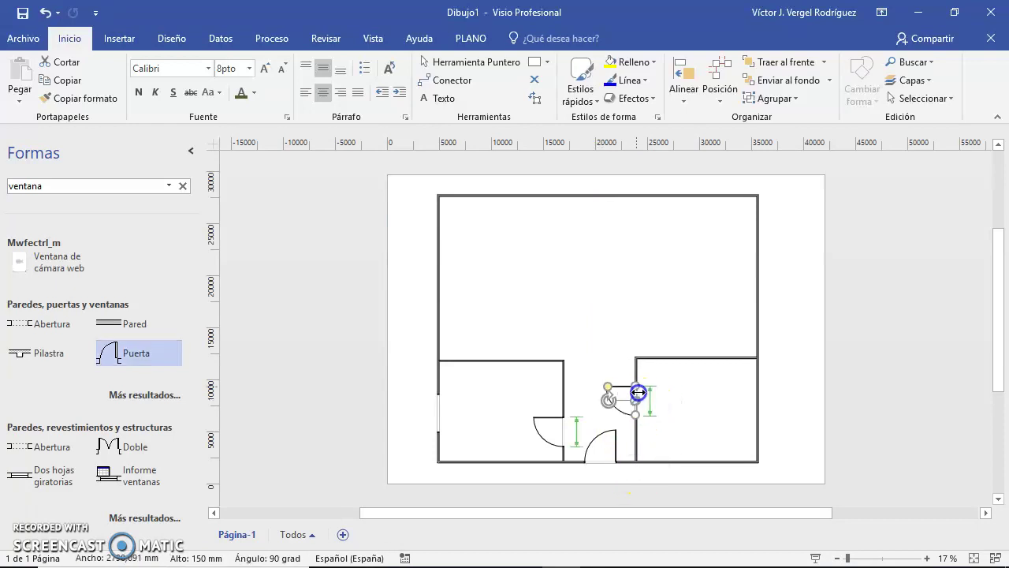
Flip the new Puerta's opening with Invertir abertura.
left_click(604, 493)
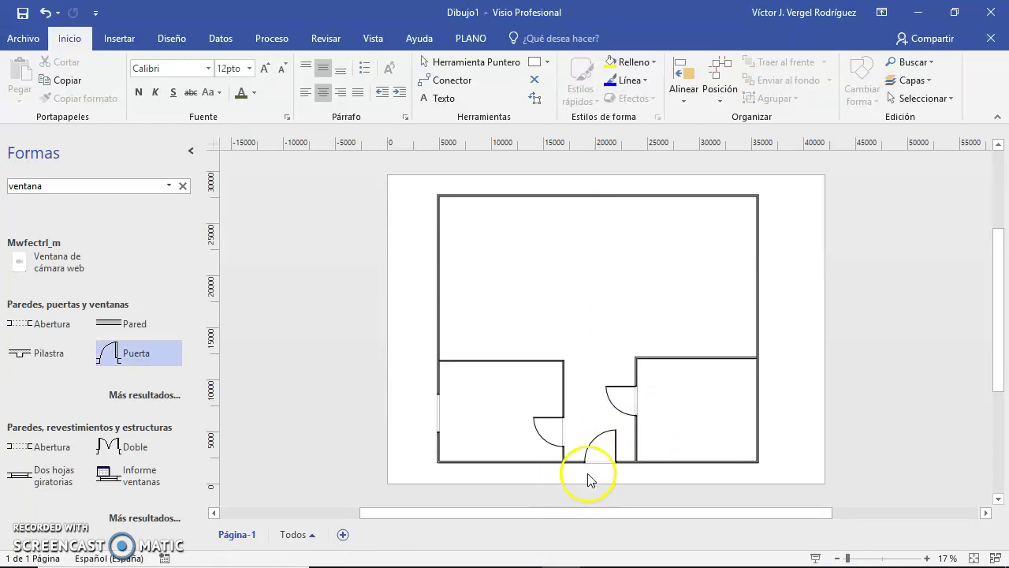
left_click(619, 410)
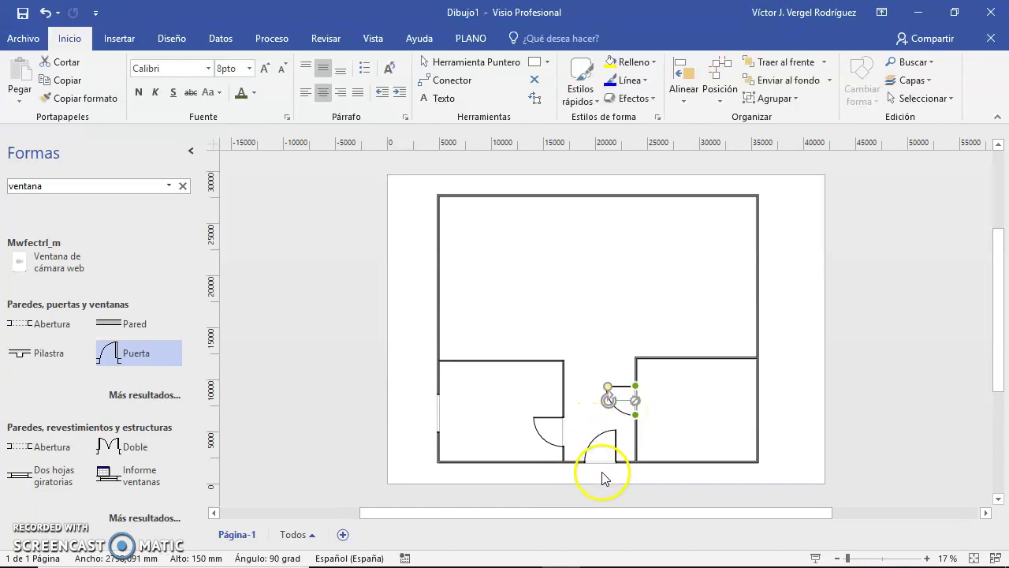
left_click_drag(619, 410, 619, 397)
right_click(616, 396)
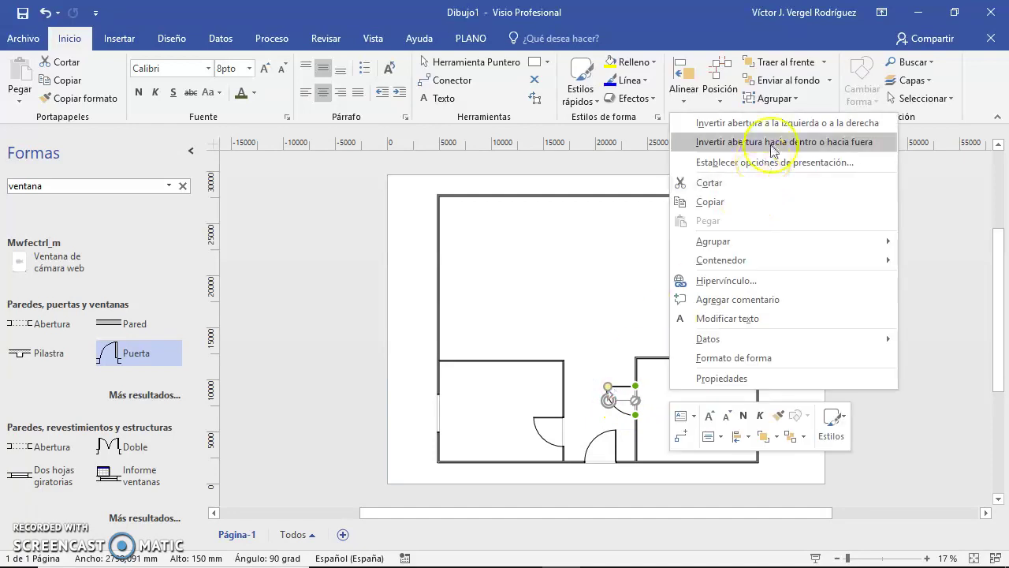
left_click(779, 130)
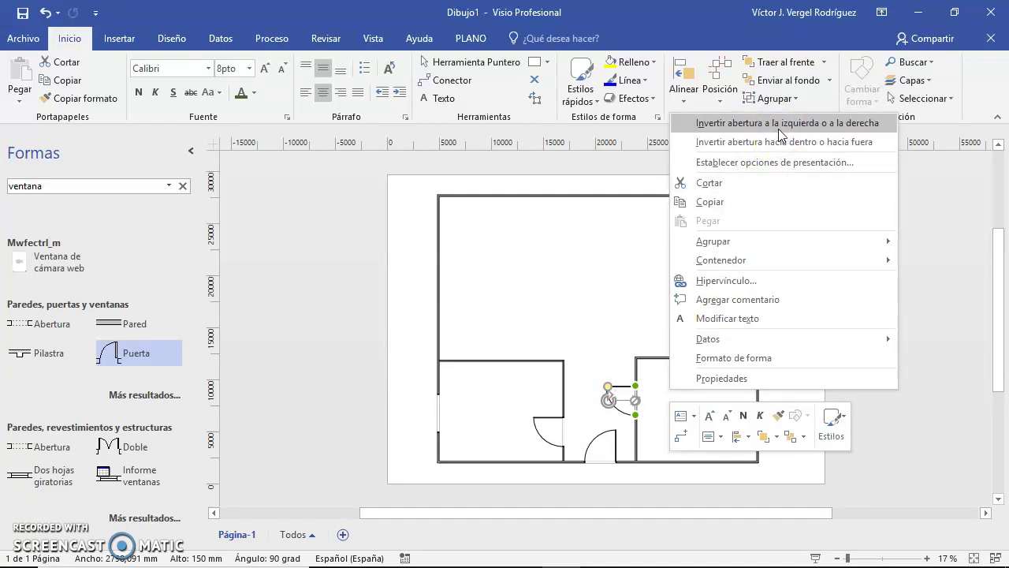
left_click(779, 133)
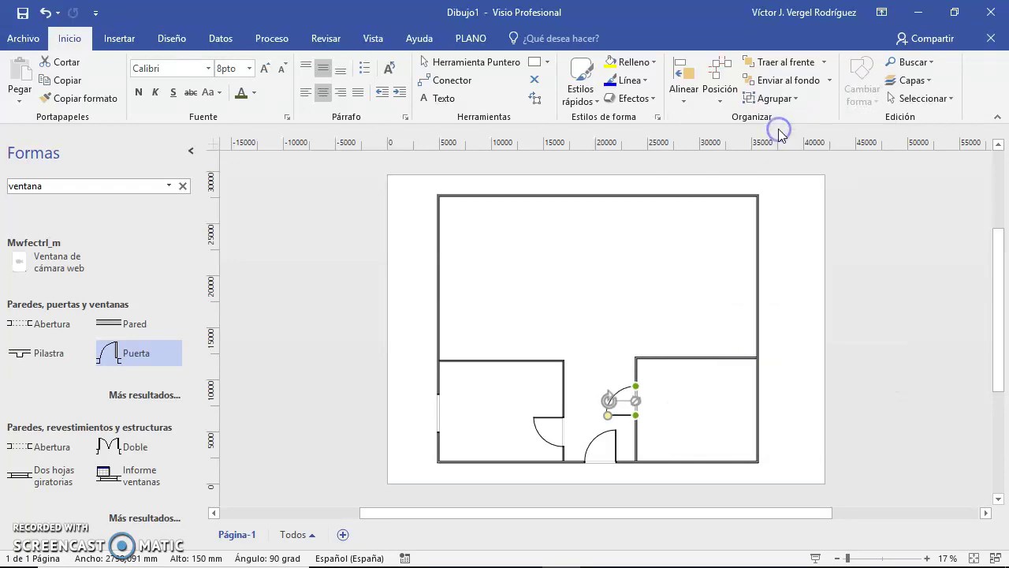
Flip the door again so it swings into the lower-right room.
left_click(609, 418)
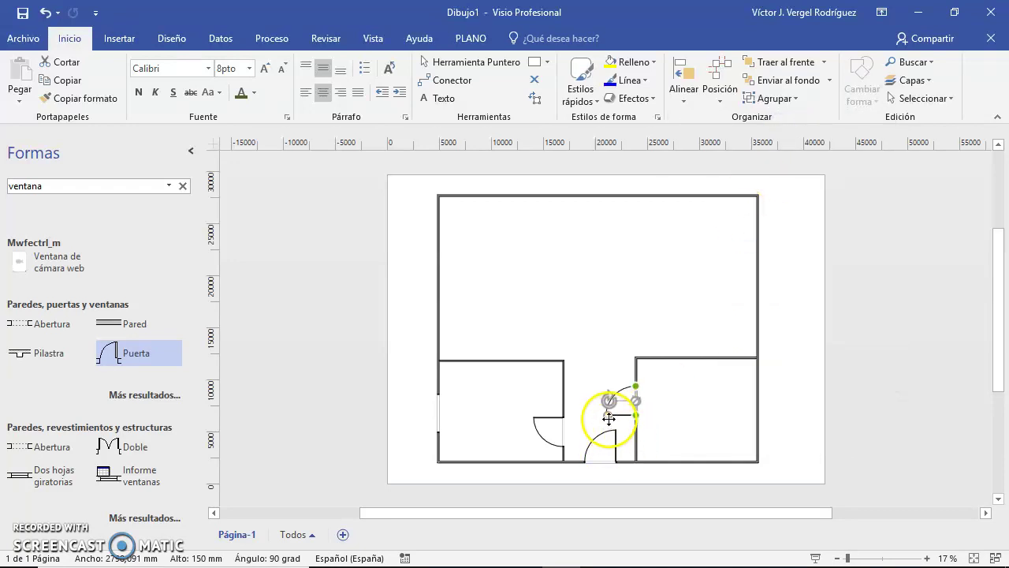
left_click(616, 416)
right_click(618, 418)
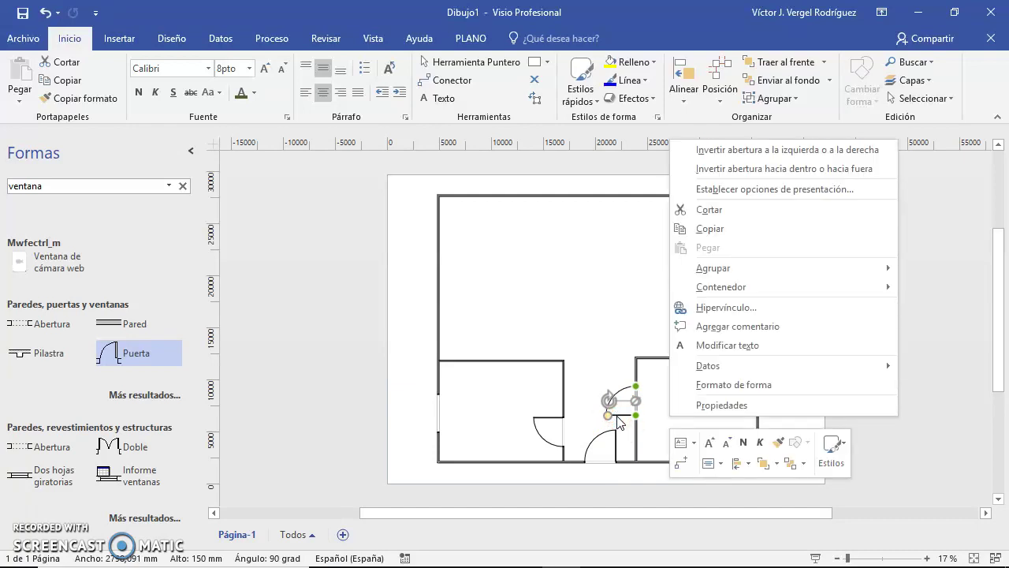
left_click(625, 421)
left_click(807, 169)
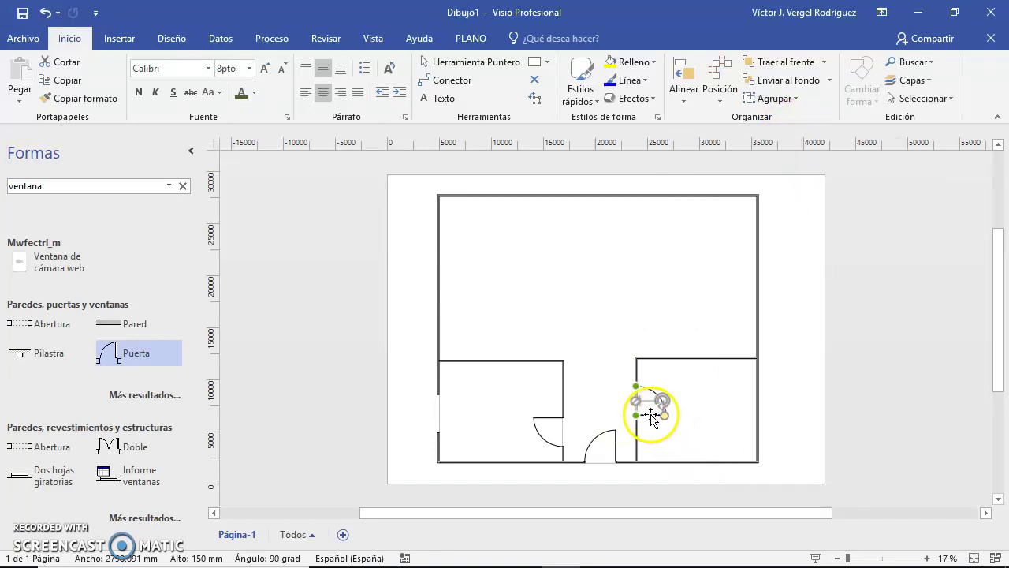
left_click(597, 429)
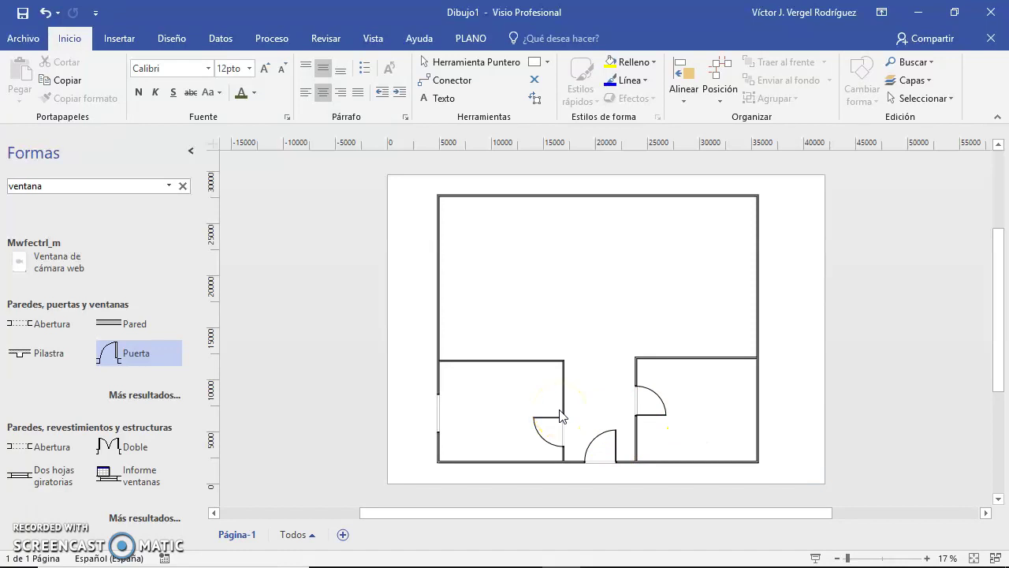
Drag the lower-right room's top wall slightly lower.
left_click(97, 185)
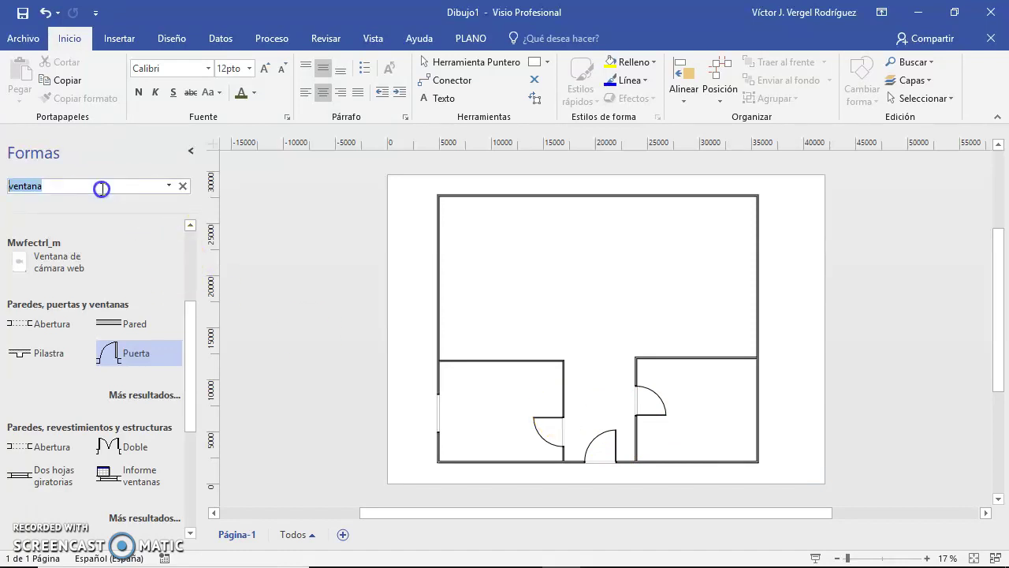
left_click(668, 359)
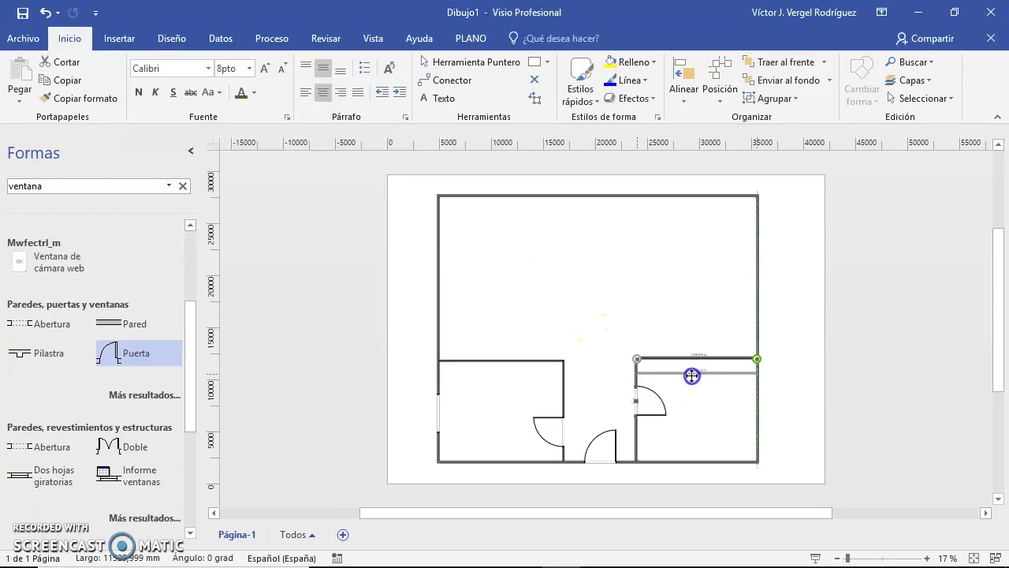
mouse_move(692, 367)
left_mouse_down()
mouse_move(692, 387)
mouse_move(637, 379)
left_mouse_up()
left_click(689, 342)
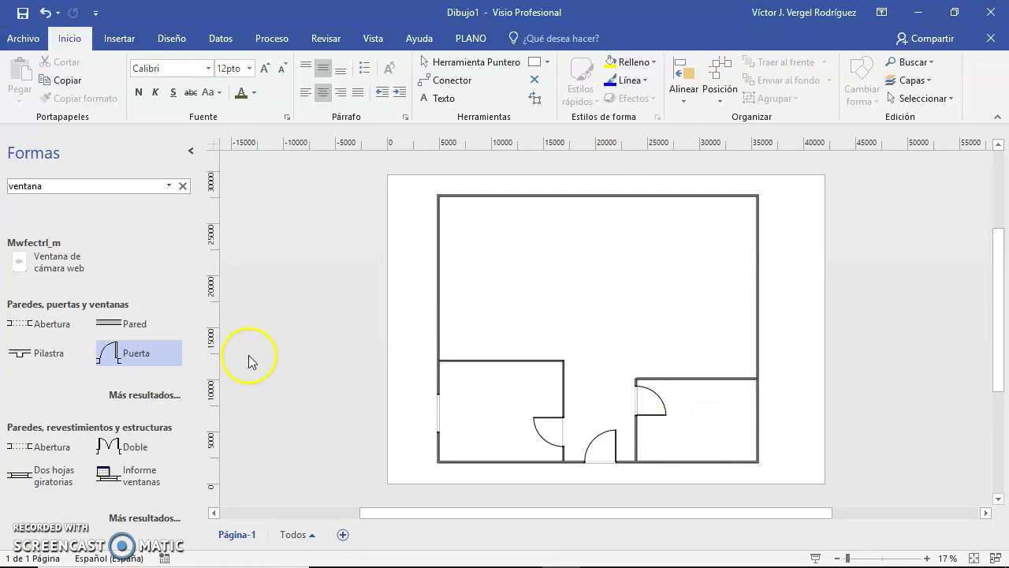
double_click(53, 186)
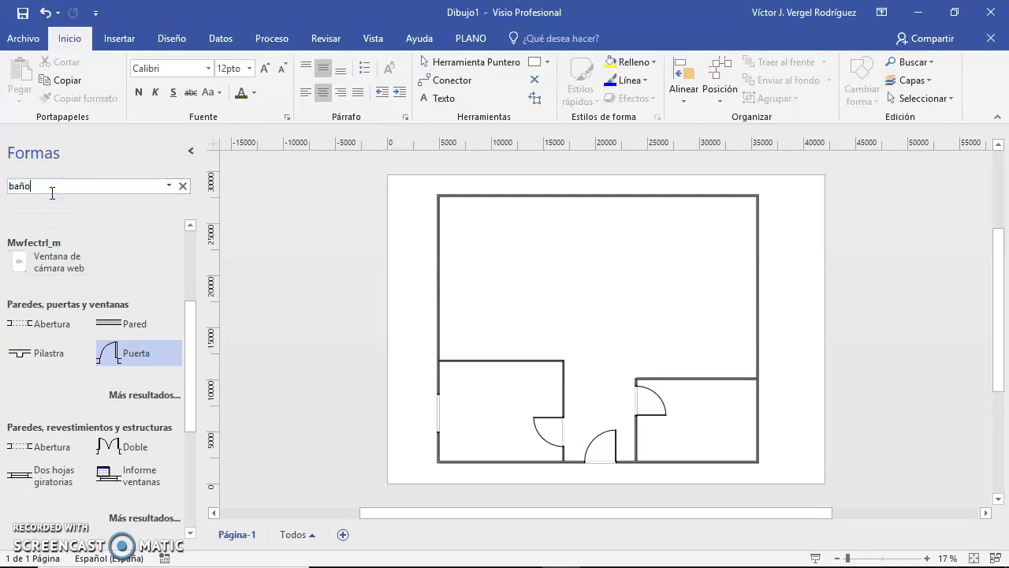
Search for 'baño' and place a toilet, rotated 180°, against the lower-right room's right wall.
key("Return")
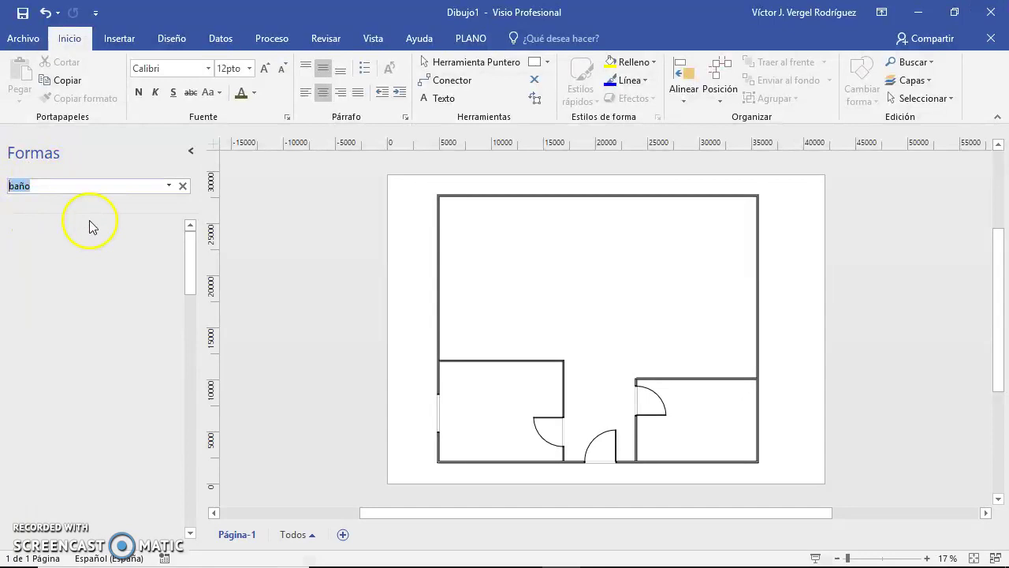
left_click_drag(192, 283, 187, 429)
mouse_move(22, 393)
left_mouse_down()
mouse_move(752, 433)
mouse_move(737, 446)
left_mouse_up()
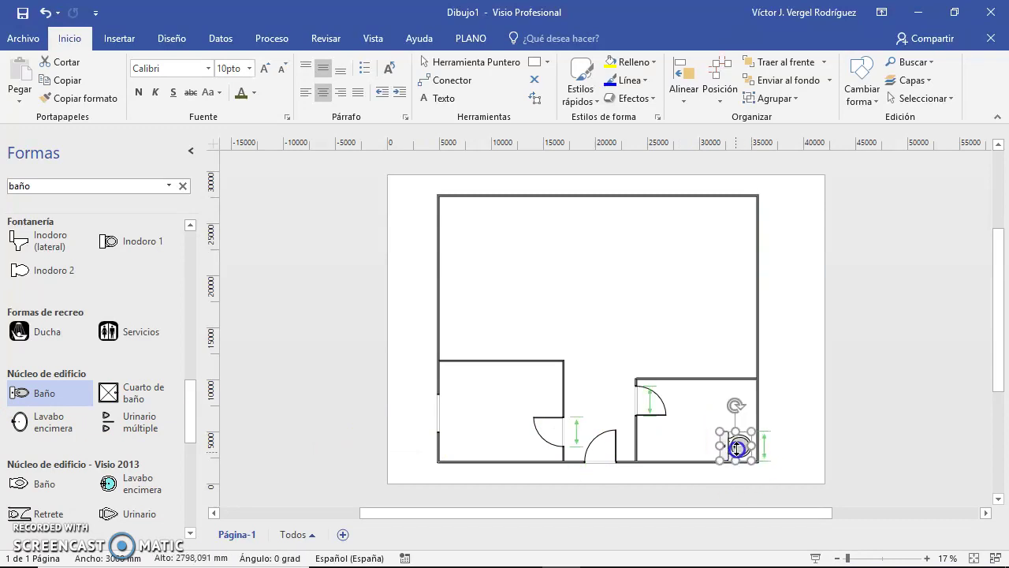
mouse_move(736, 406)
left_mouse_down()
mouse_move(776, 440)
mouse_move(734, 476)
left_mouse_up()
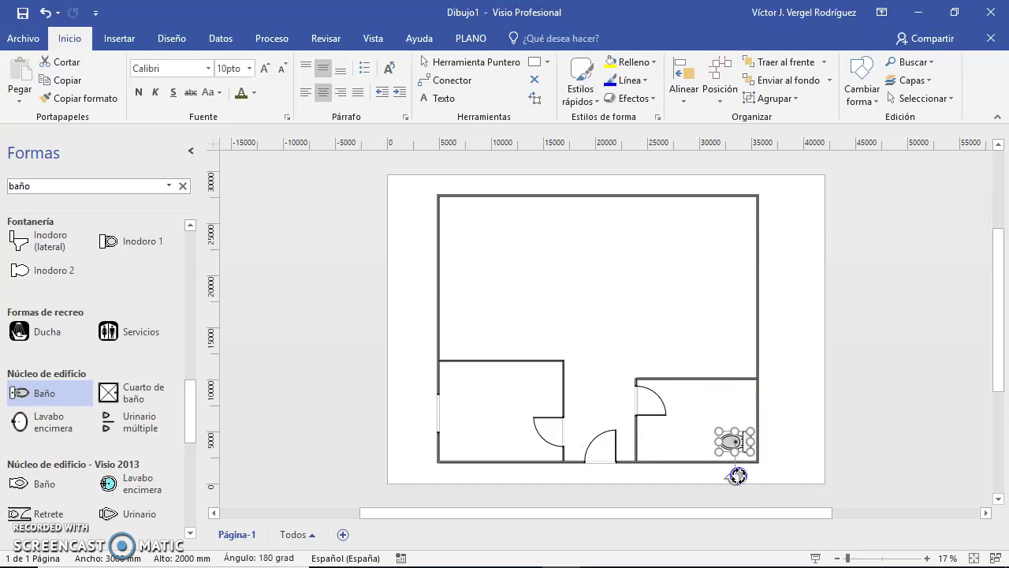
left_click(800, 432)
left_click(747, 447)
left_click_drag(748, 447, 753, 458)
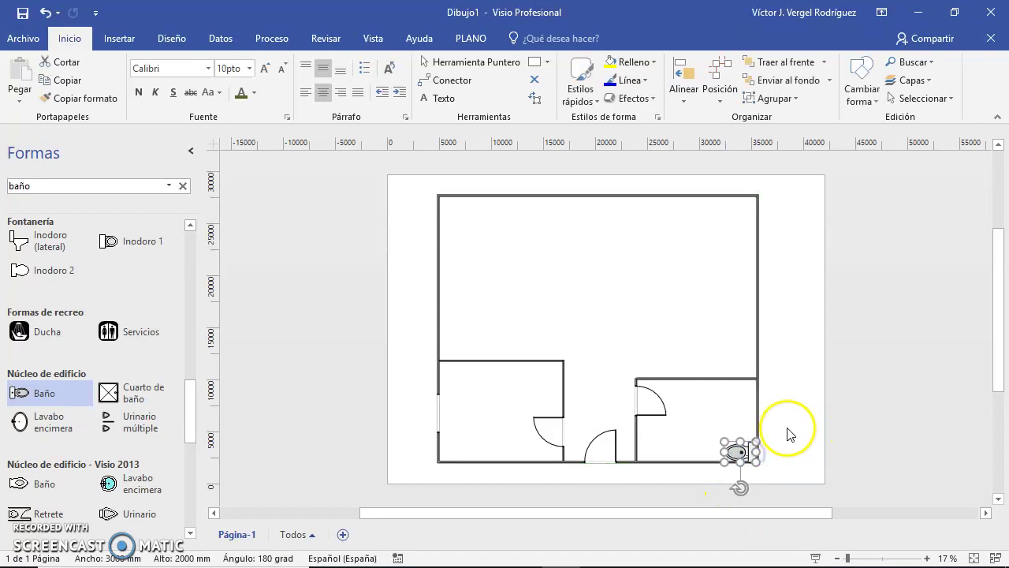
Undo the toilet nudge and search the shapes for ventana.
key("ctrl+z")
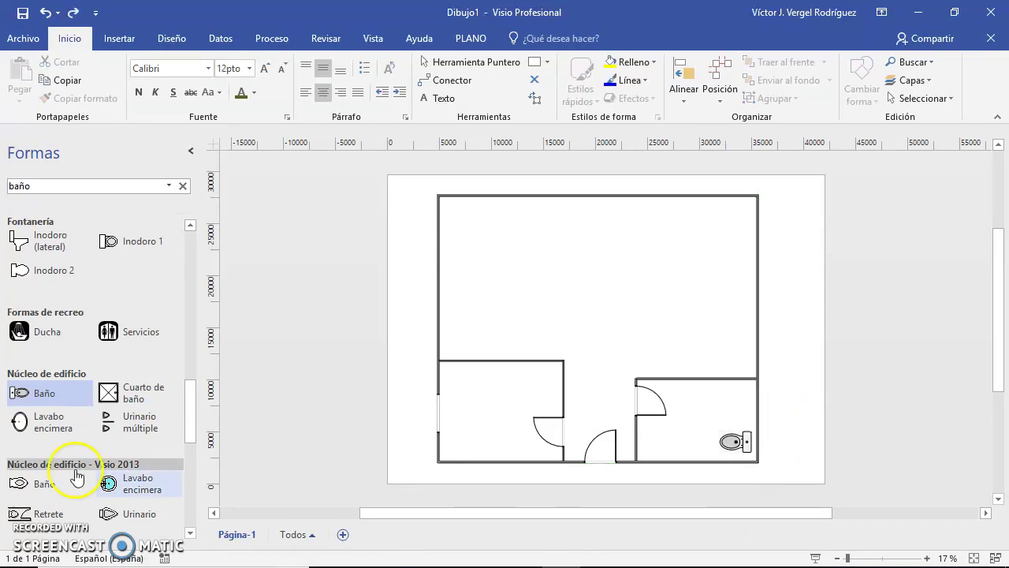
double_click(31, 186)
type("ventana")
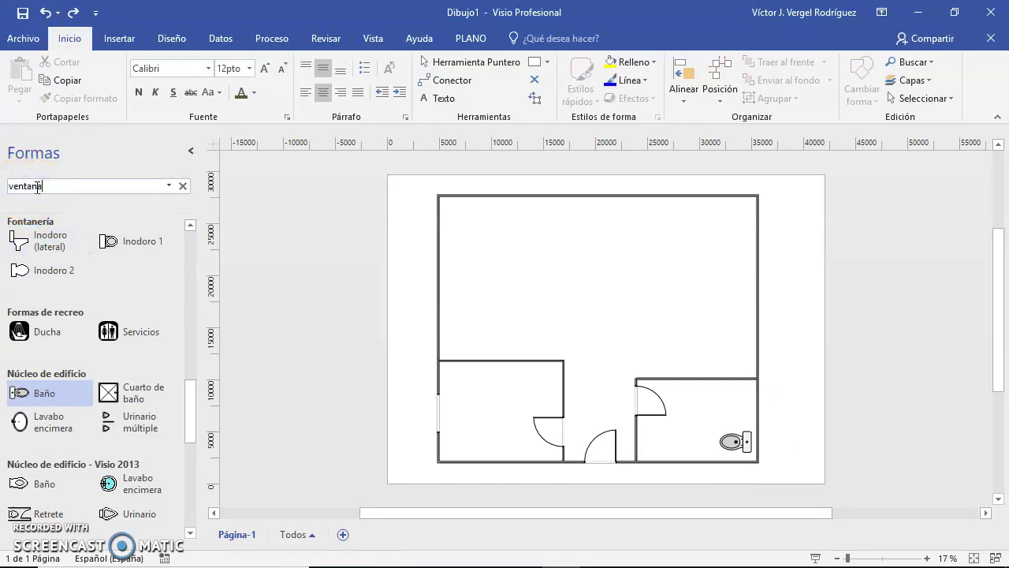
key("Return")
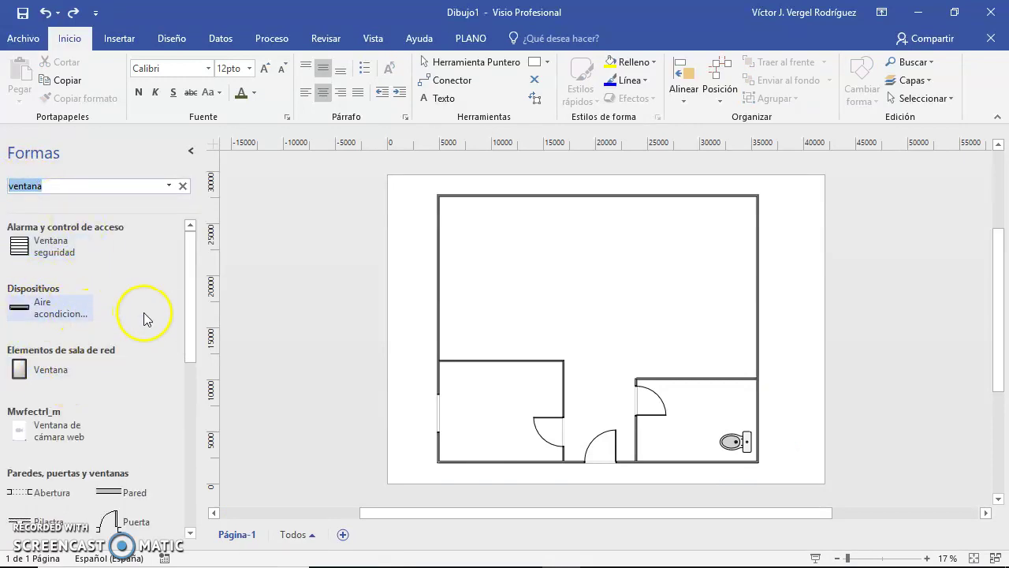
Place an Abertura opening in the bathroom's right outer wall.
left_click_drag(190, 335, 190, 377)
left_click_drag(56, 392, 759, 402)
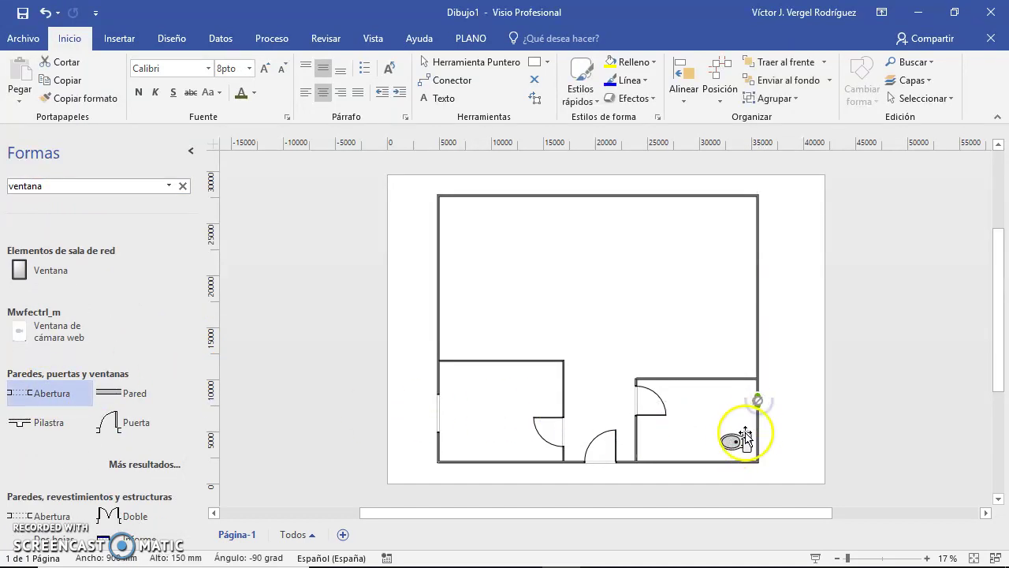
left_click(759, 403)
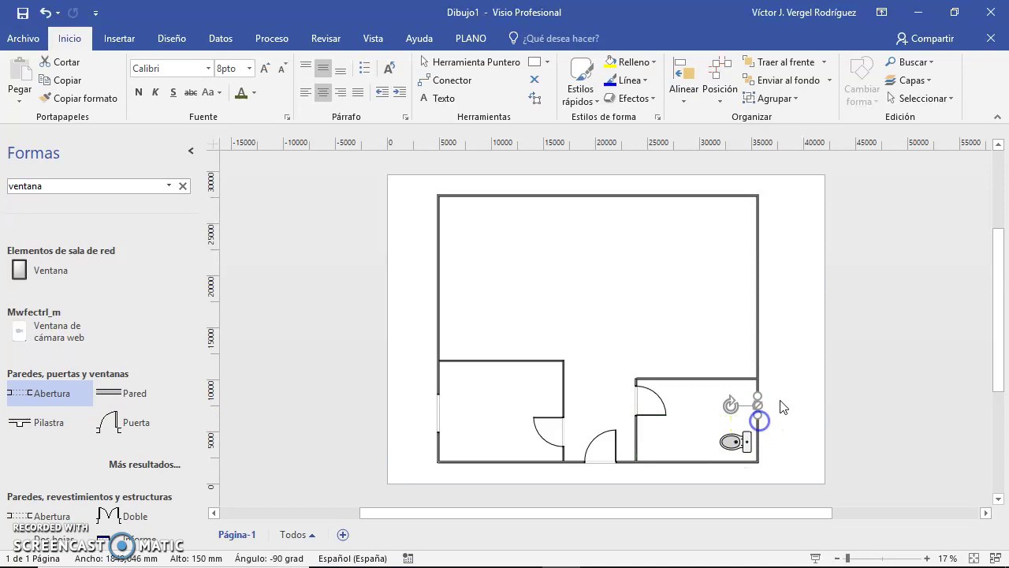
left_click(798, 351)
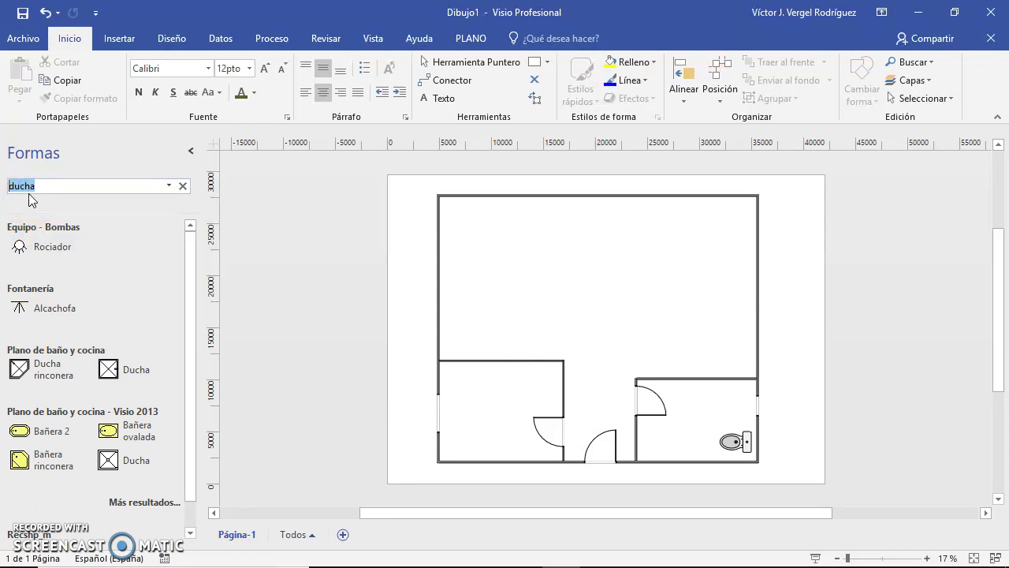
Place a Ducha rinconera in the bathroom's lower-left corner and rotate it to face into the corner.
mouse_move(24, 369)
left_mouse_down()
mouse_move(649, 449)
mouse_move(669, 461)
mouse_move(657, 449)
left_mouse_up()
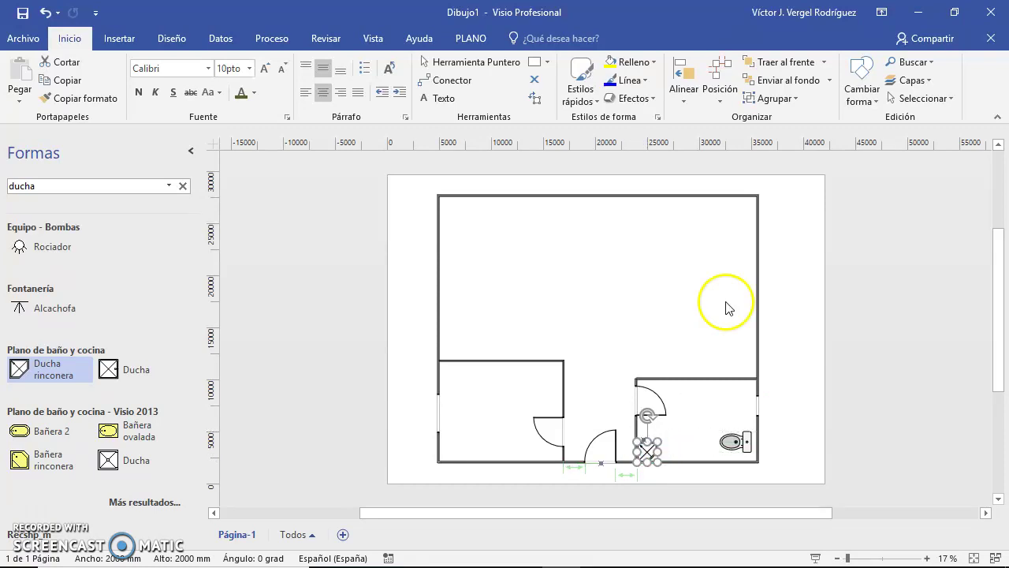
left_click(725, 309)
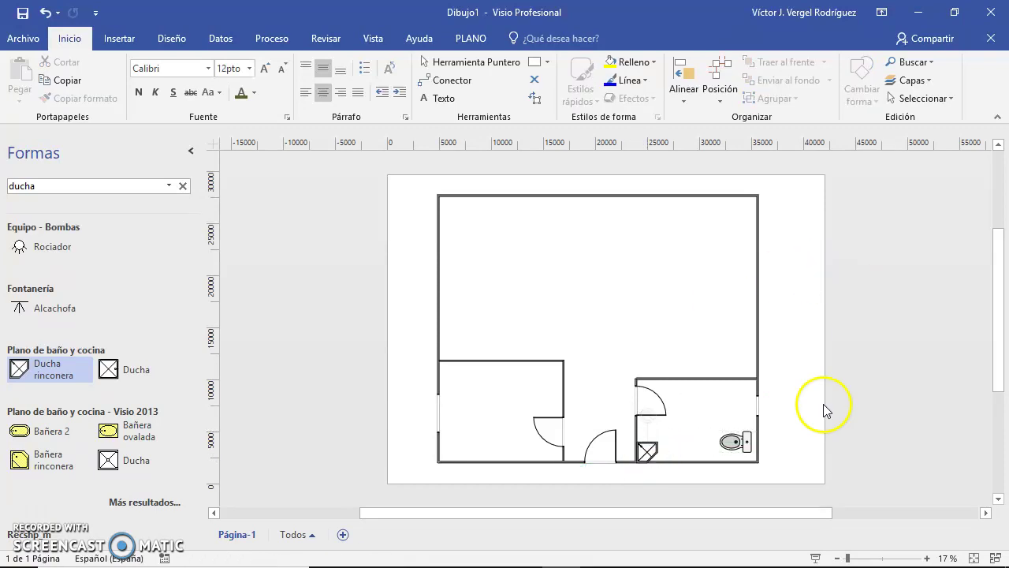
left_click(656, 454)
mouse_move(647, 418)
left_mouse_down()
mouse_move(623, 420)
mouse_move(608, 451)
left_mouse_up()
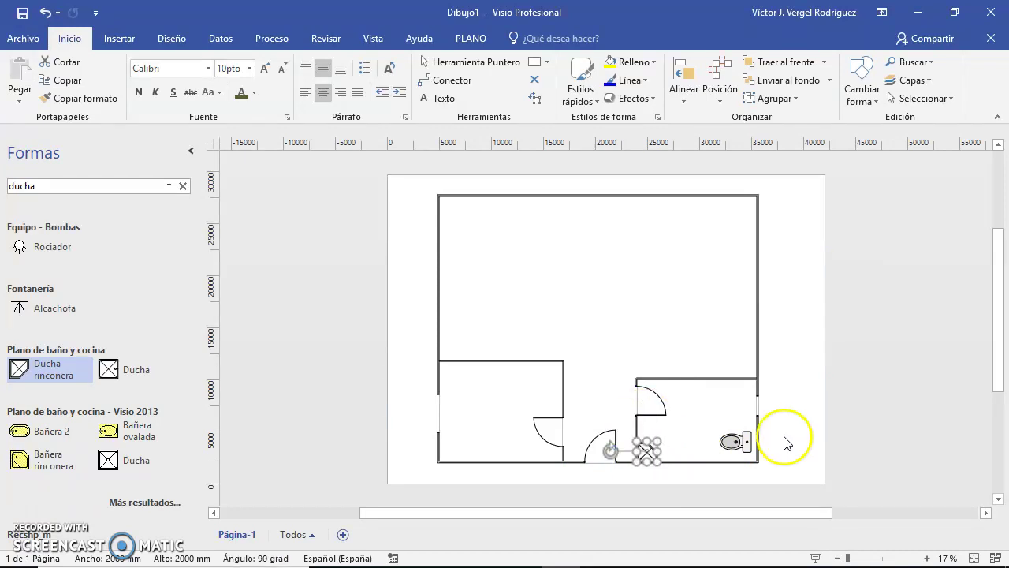
left_click(809, 435)
Enlarge the corner shower to about 3993,94 mm square so it fills the corner.
left_click(648, 455)
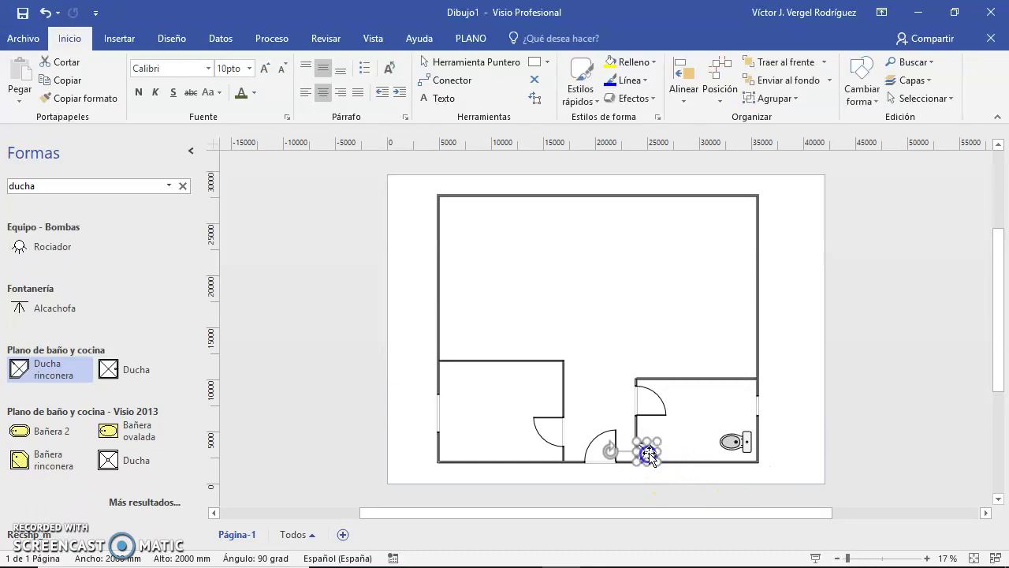
left_click_drag(658, 444, 668, 433)
left_click(773, 449)
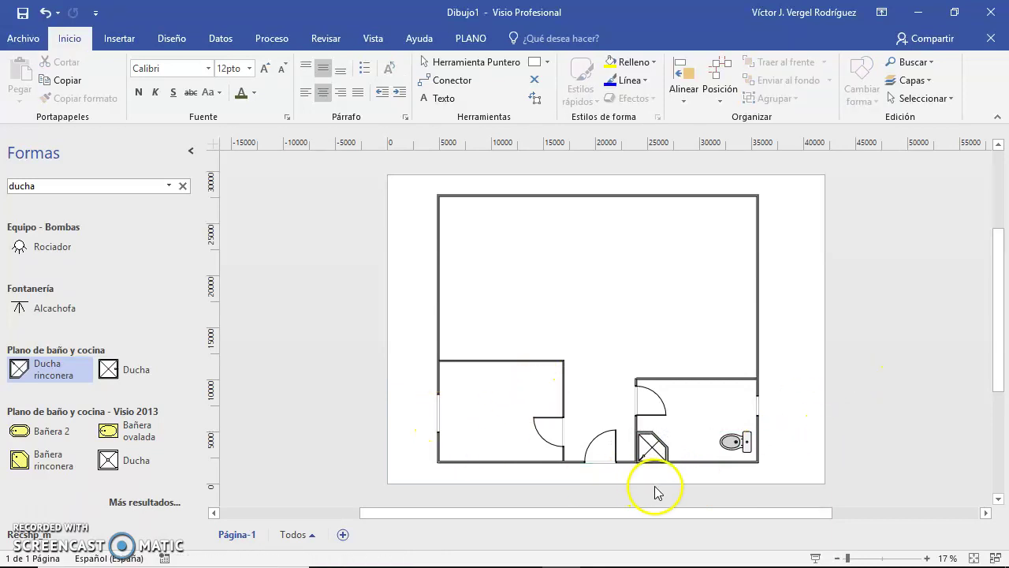
left_click(651, 440)
left_click_drag(677, 426, 682, 422)
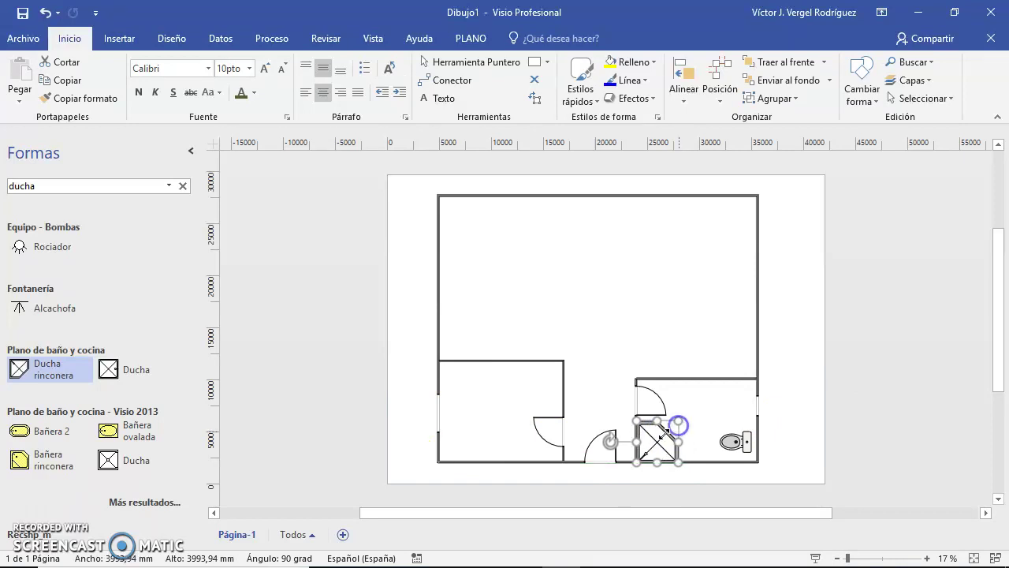
left_click(568, 300)
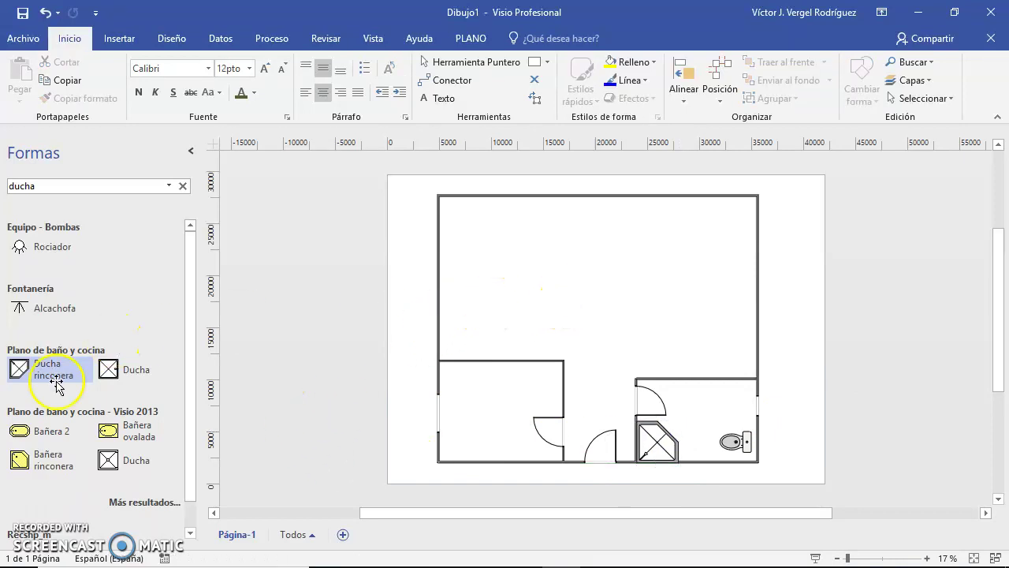
double_click(51, 187)
type("columna")
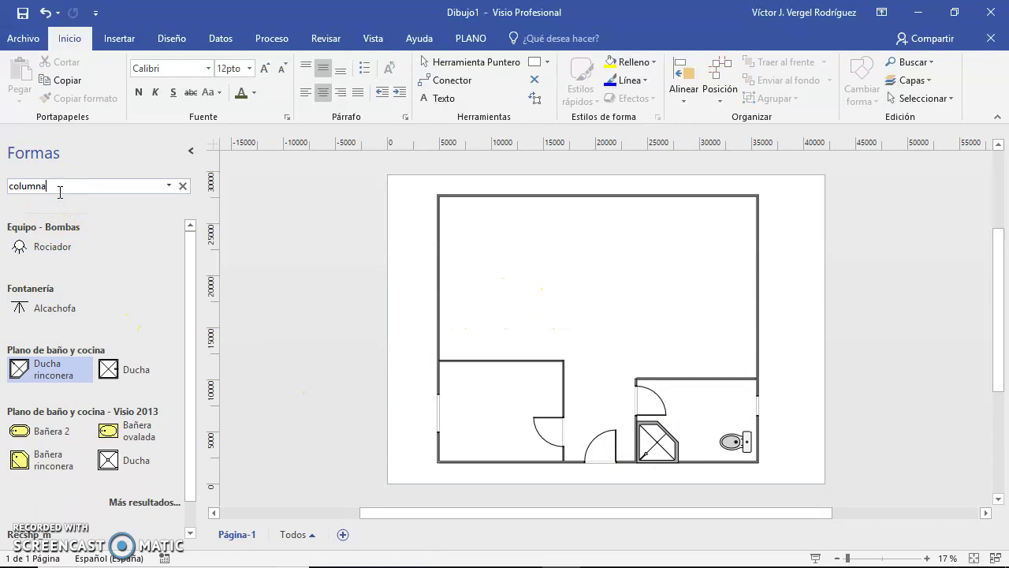
key("Return")
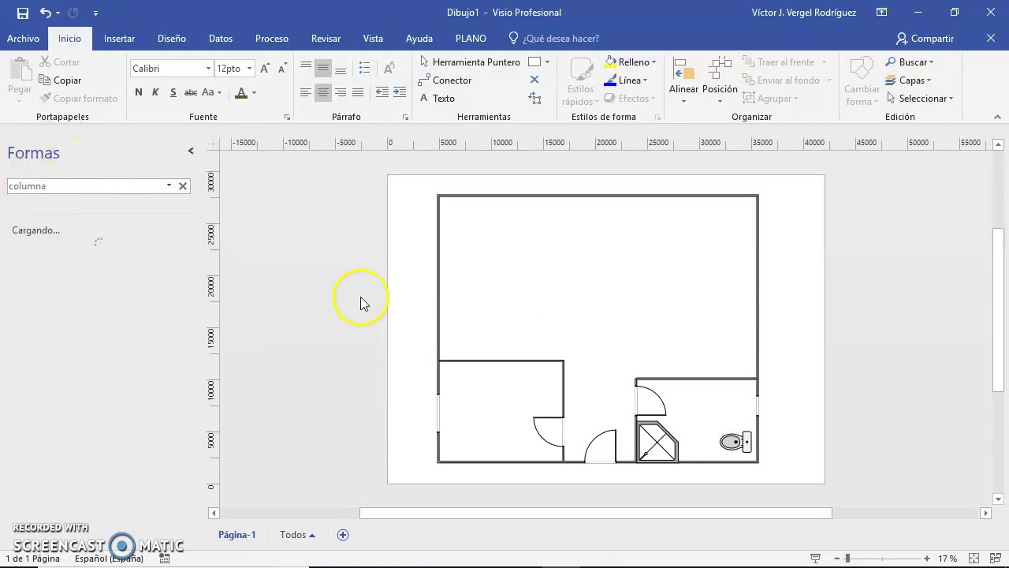
scroll(144, 383, "down", 1)
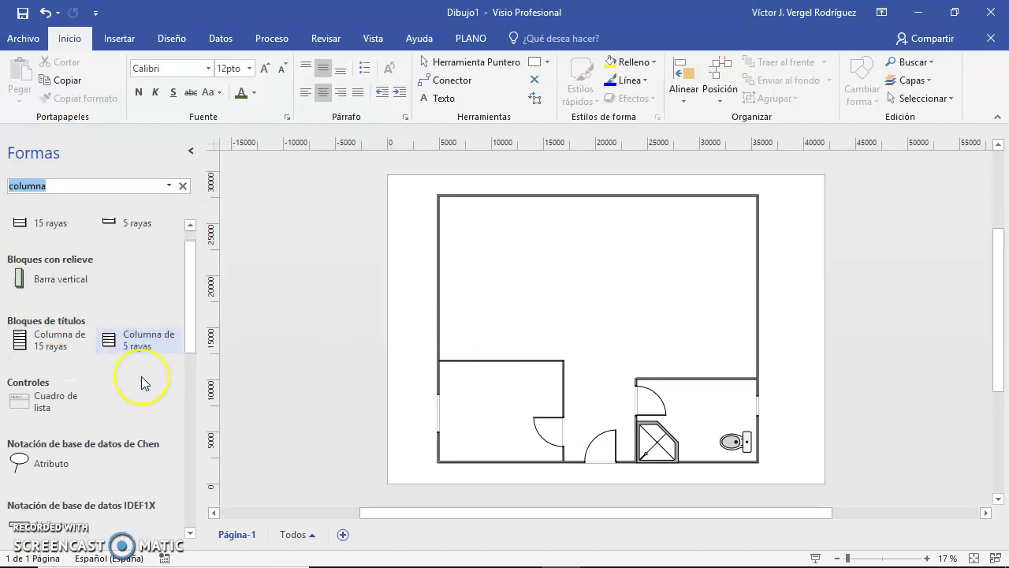
scroll(142, 377, "down", 2)
scroll(142, 377, "down", 1)
scroll(142, 377, "down", 1)
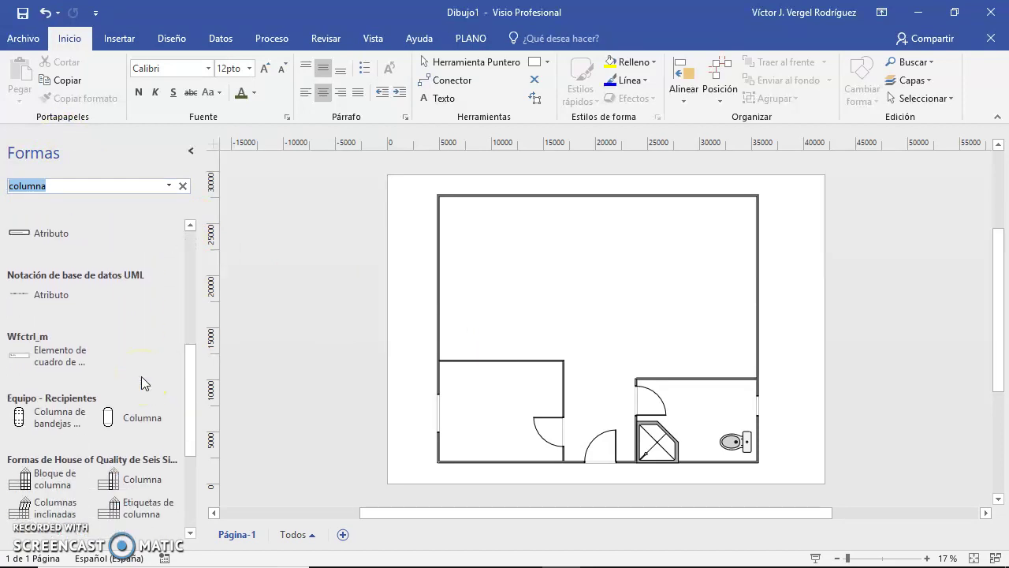
scroll(141, 377, "down", 2)
scroll(141, 376, "down", 1)
scroll(141, 376, "down", 1)
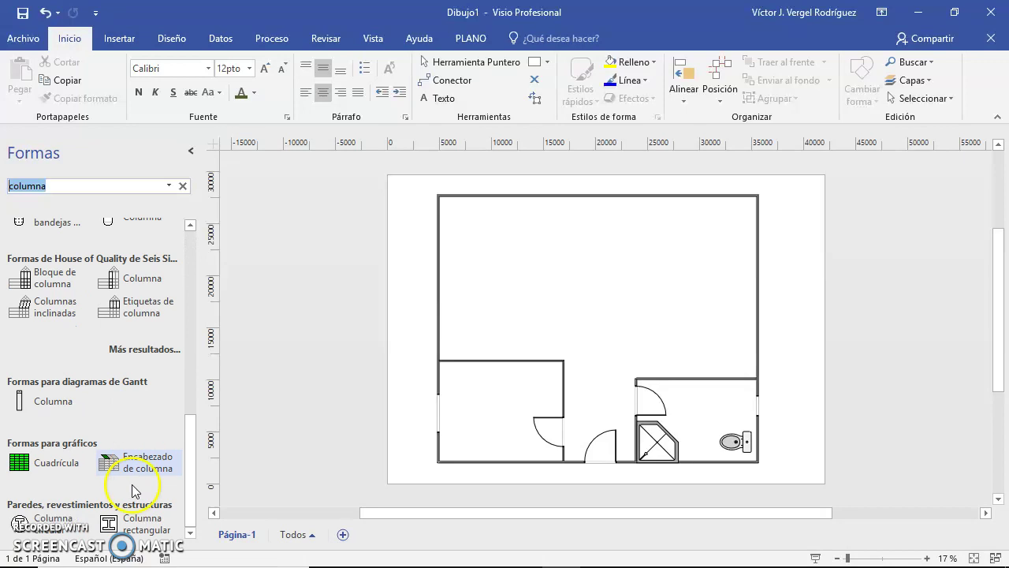
mouse_move(110, 523)
left_mouse_down()
mouse_move(599, 323)
mouse_move(633, 332)
mouse_move(638, 345)
mouse_move(652, 335)
left_mouse_up()
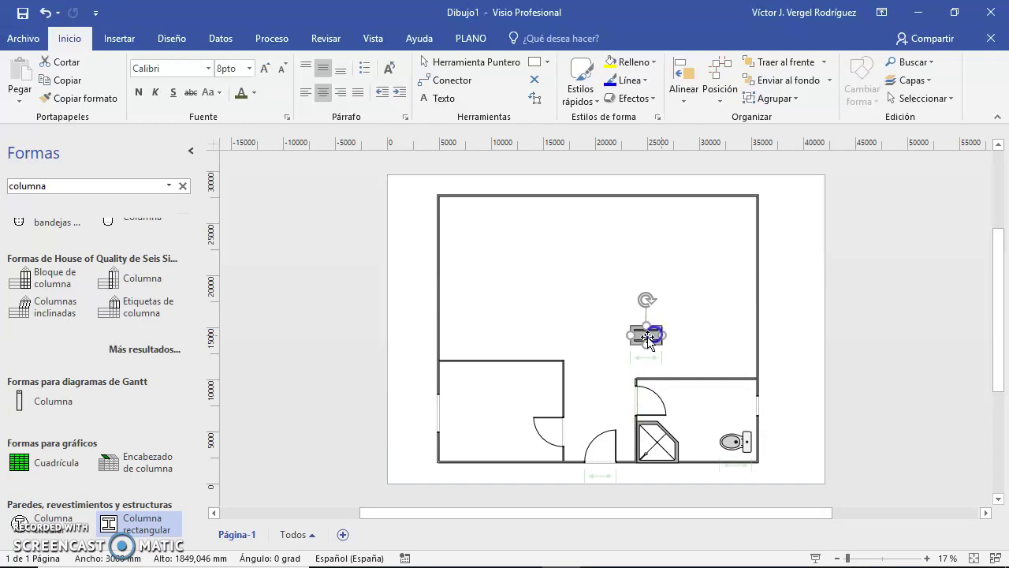
left_click(762, 334)
left_click(652, 334)
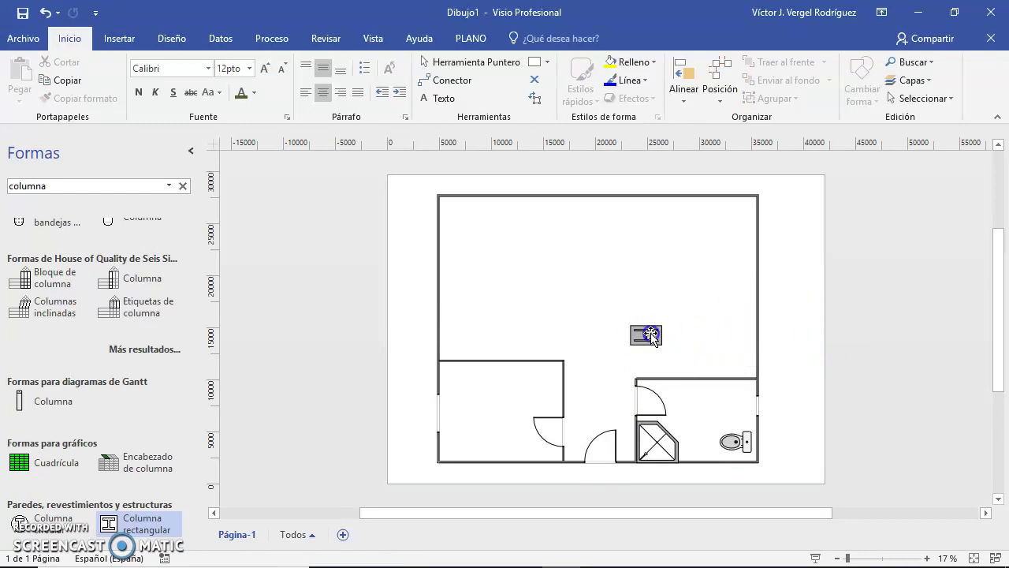
key("Delete")
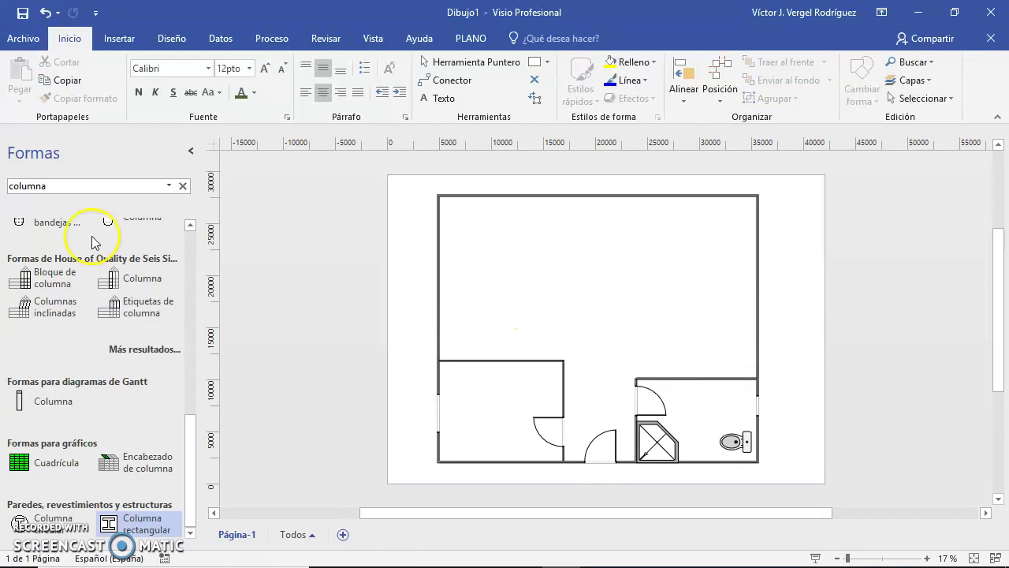
Search the Formas panel for 'ventana' window shapes.
left_click(73, 190)
type("venta")
key("Return")
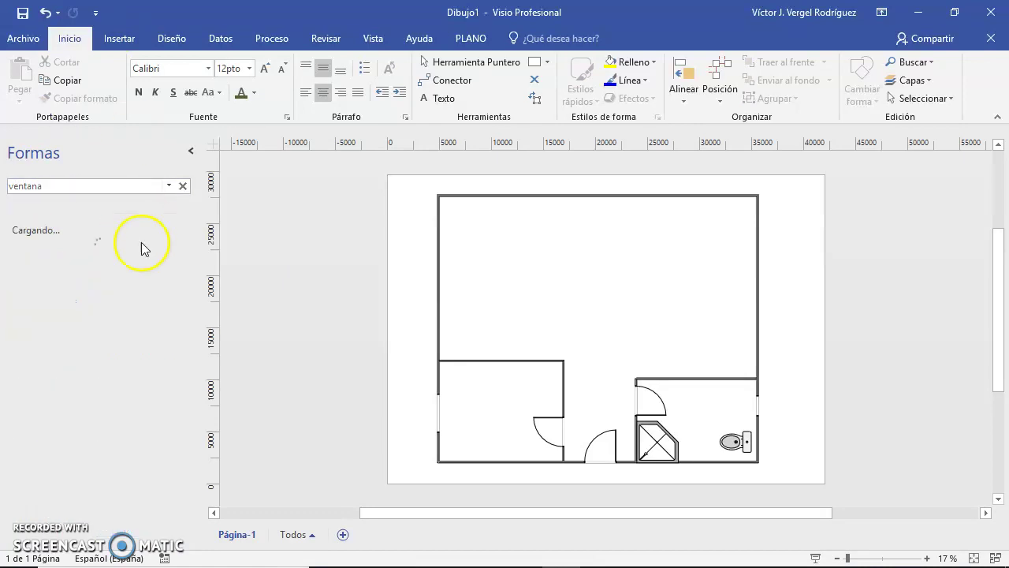
scroll(72, 398, "down", 2)
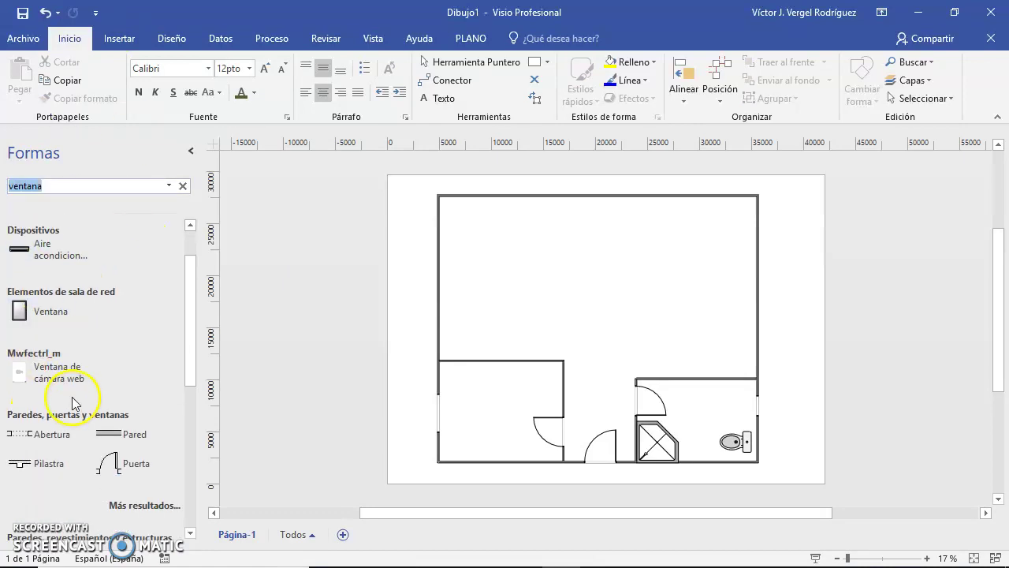
scroll(72, 397, "down", 1)
Place a wide Abertura opening in the large room's top outer wall.
mouse_move(63, 404)
left_mouse_down()
mouse_move(578, 197)
mouse_move(657, 196)
left_mouse_up()
left_click(613, 247)
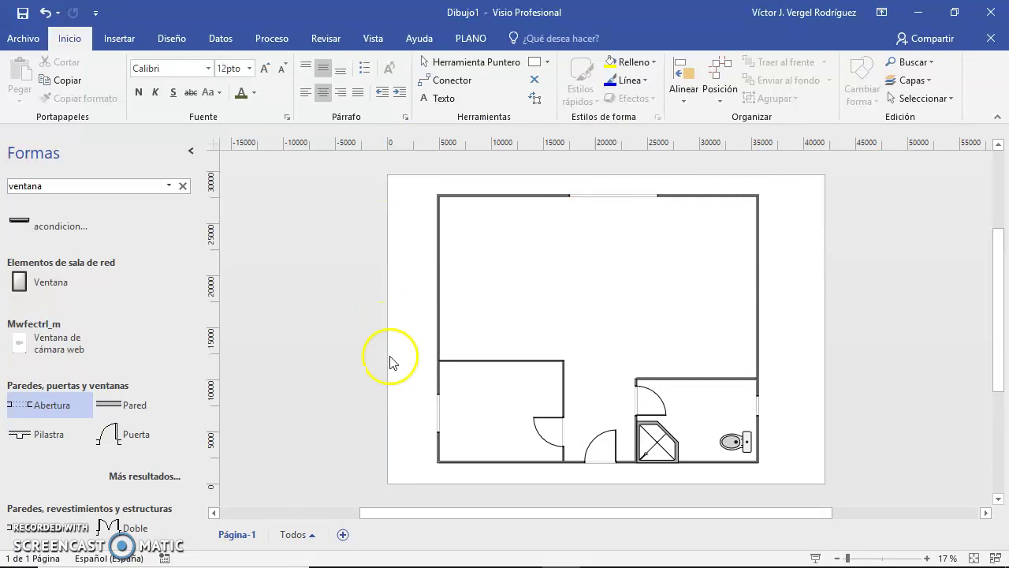
scroll(342, 473, "down", 5)
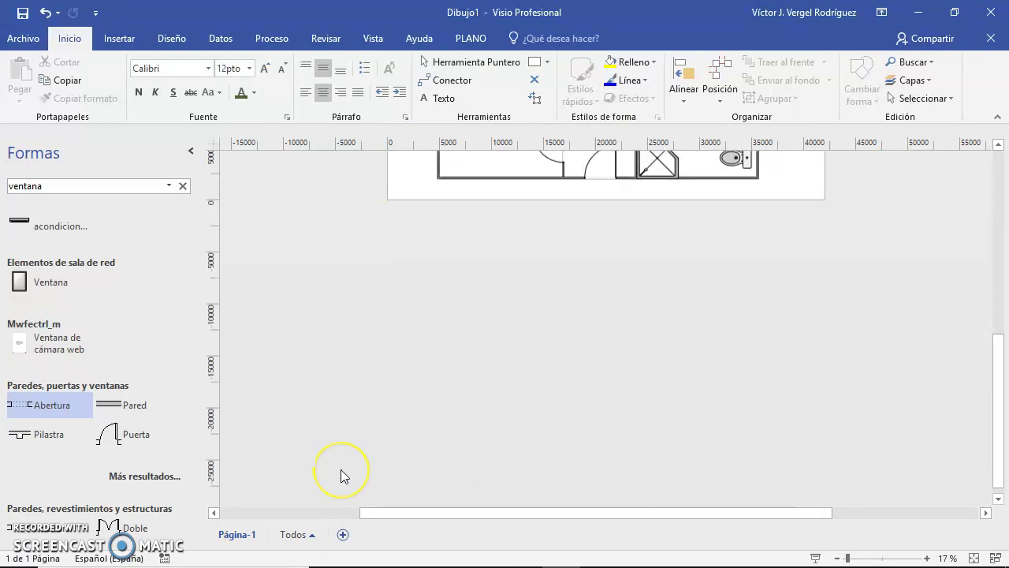
scroll(341, 469, "up", 5)
scroll(341, 469, "down", 2)
In Configurar página, set the page to A4 (210 × 297 mm) with Vertical orientation.
left_click(251, 534)
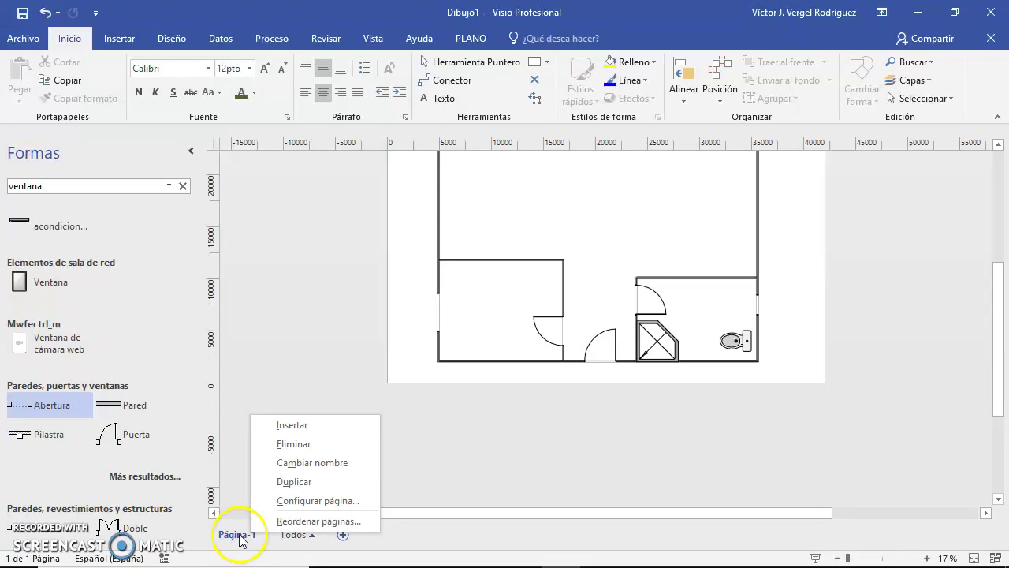
left_click(315, 501)
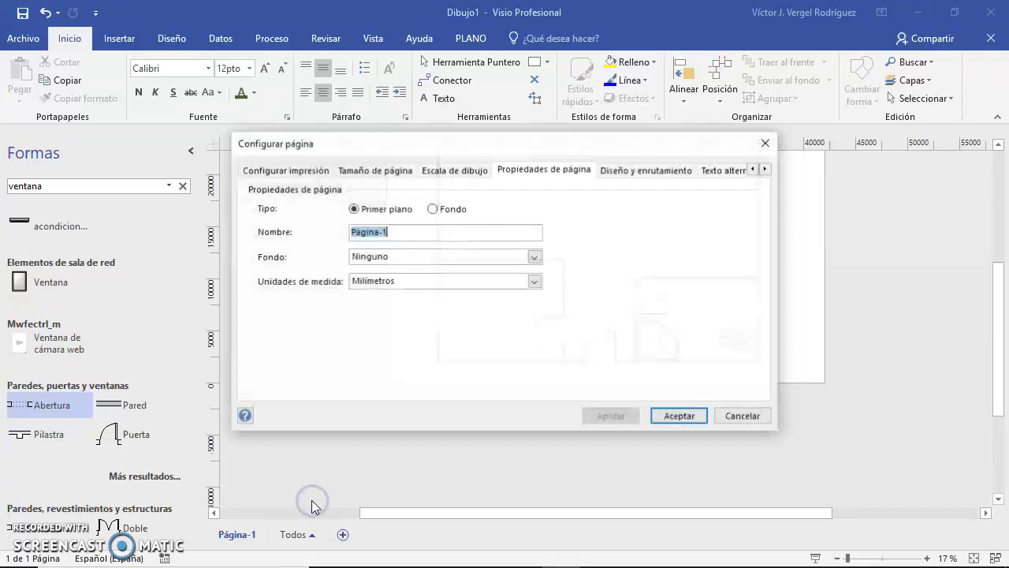
left_click(384, 171)
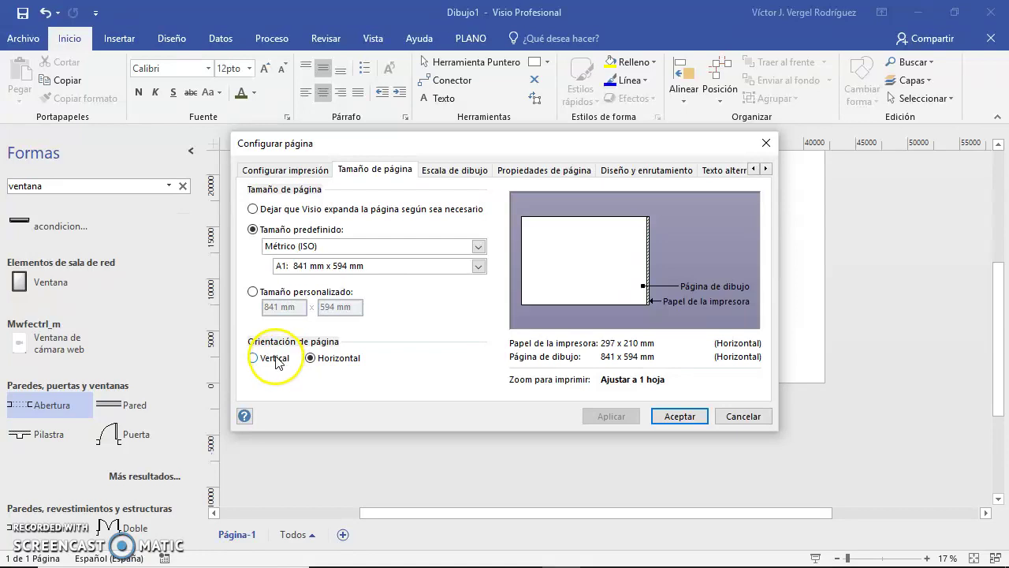
left_click(359, 266)
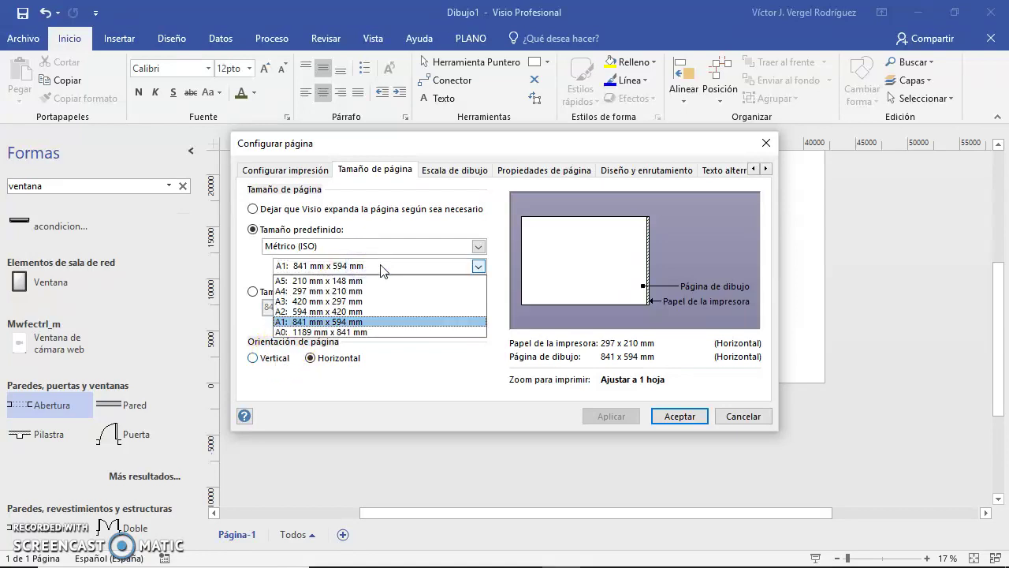
left_click(357, 292)
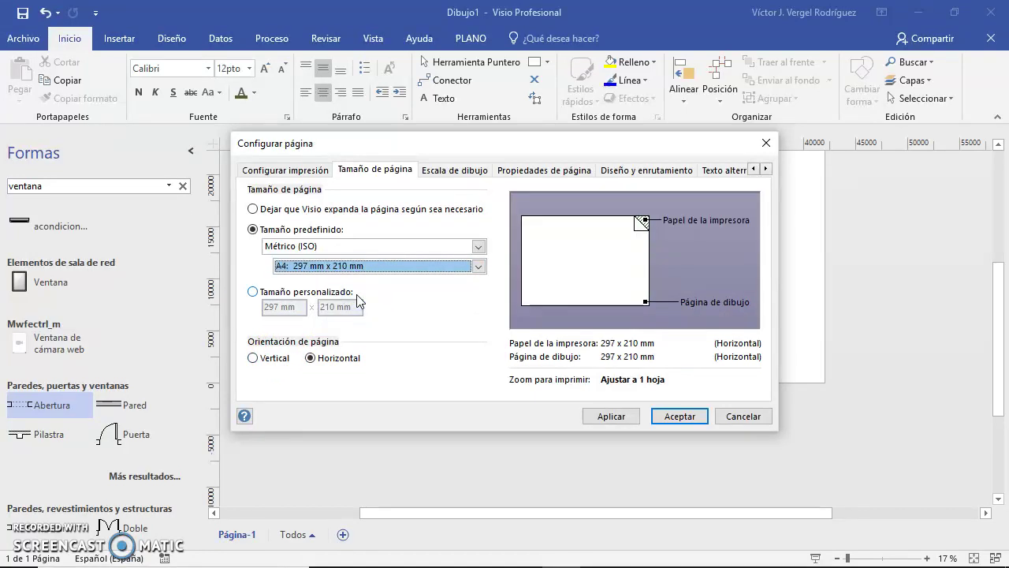
left_click(269, 358)
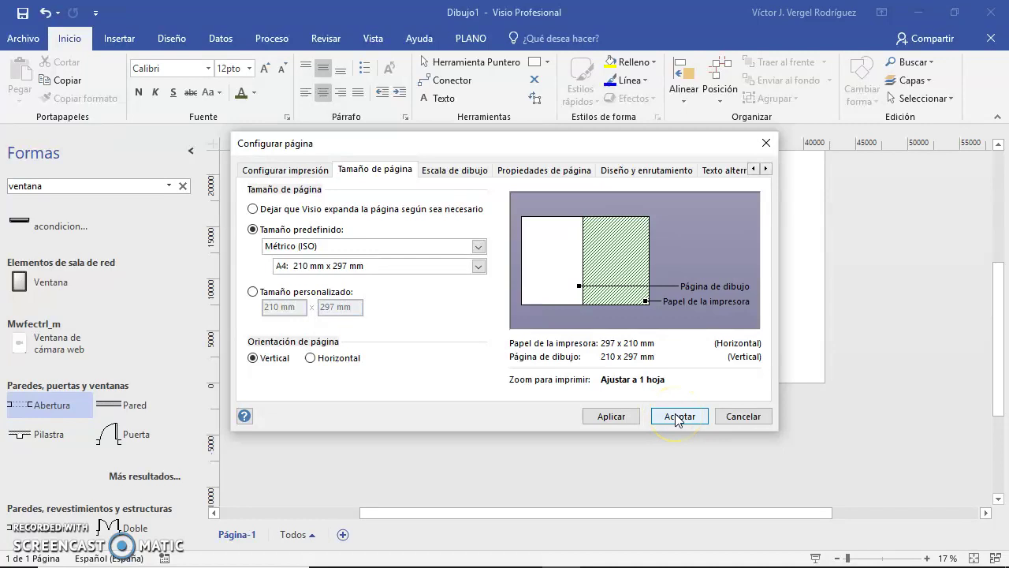
left_click(555, 170)
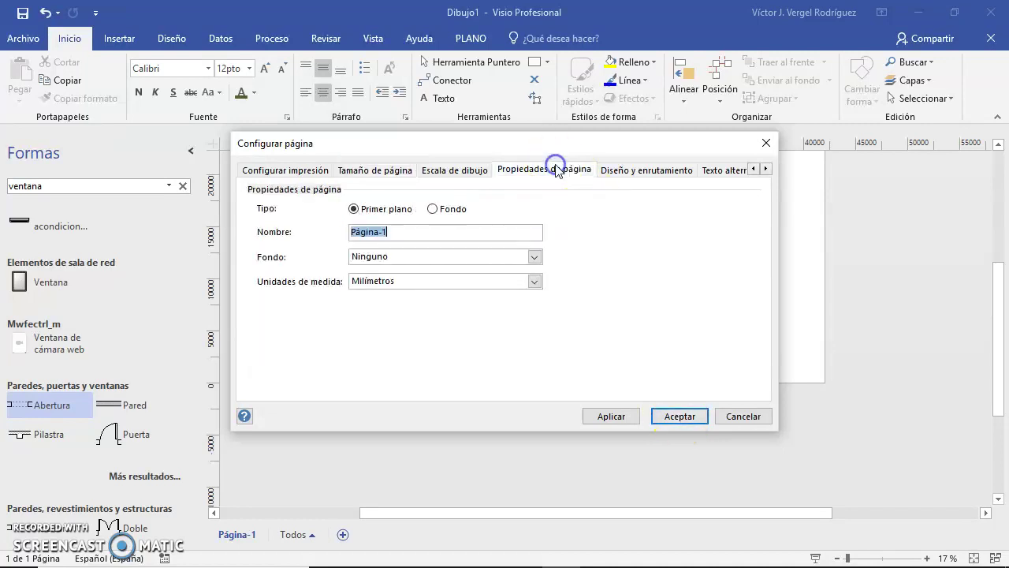
left_click(669, 416)
scroll(756, 362, "up", 3)
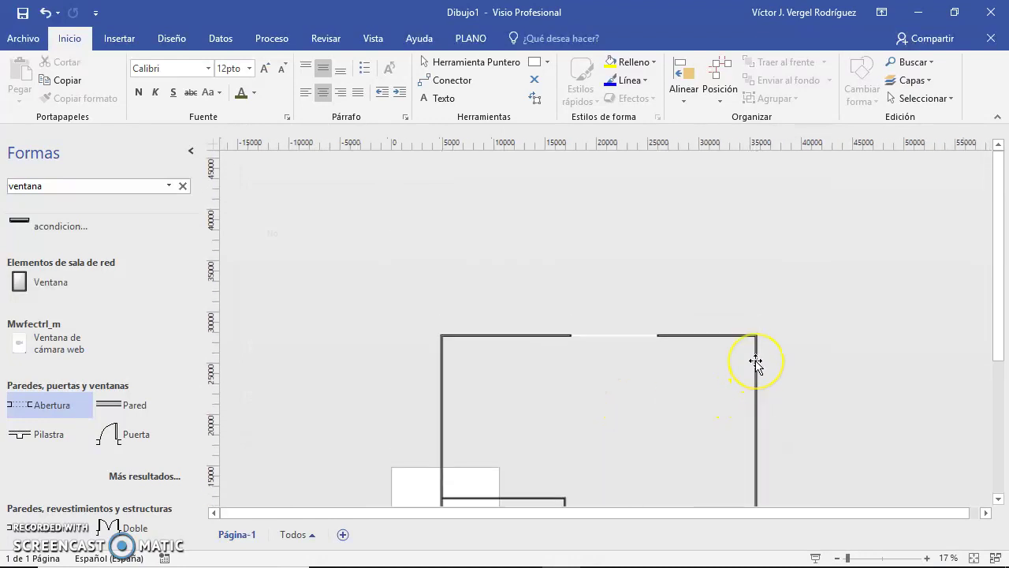
scroll(756, 362, "down", 3)
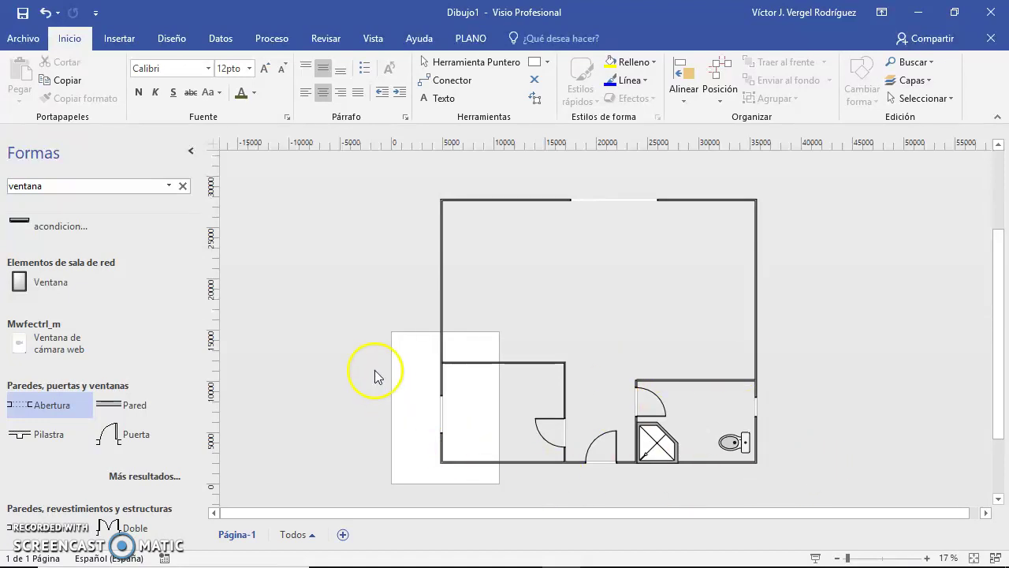
left_click_drag(822, 488, 396, 173)
left_click_drag(768, 354, 623, 364)
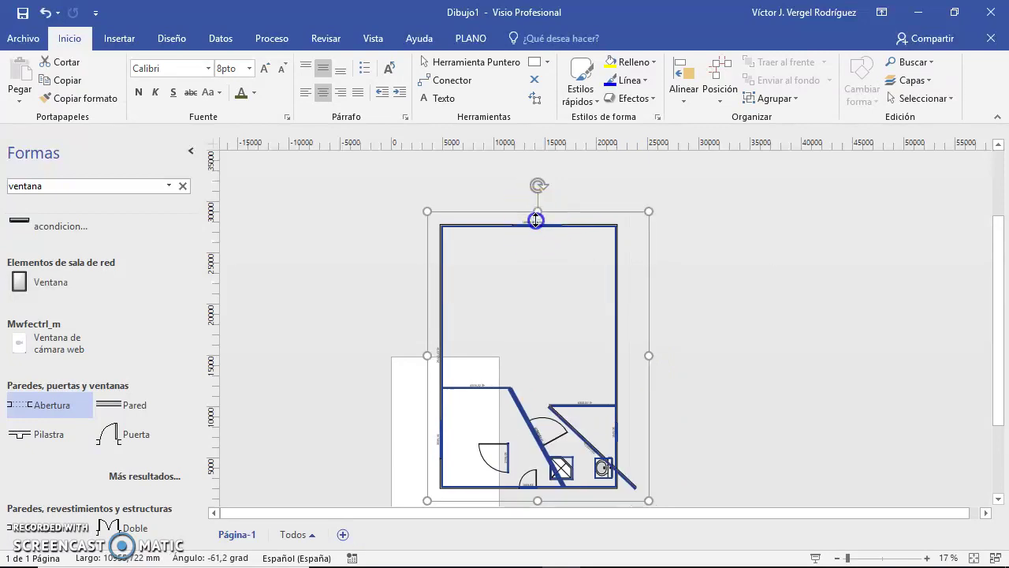
left_click_drag(536, 220, 546, 256)
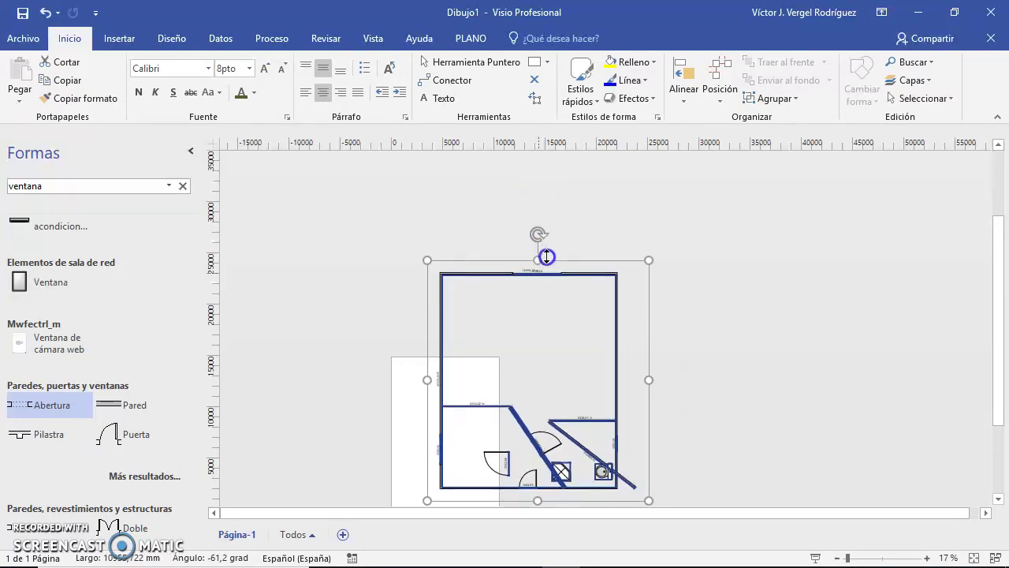
left_click(802, 373)
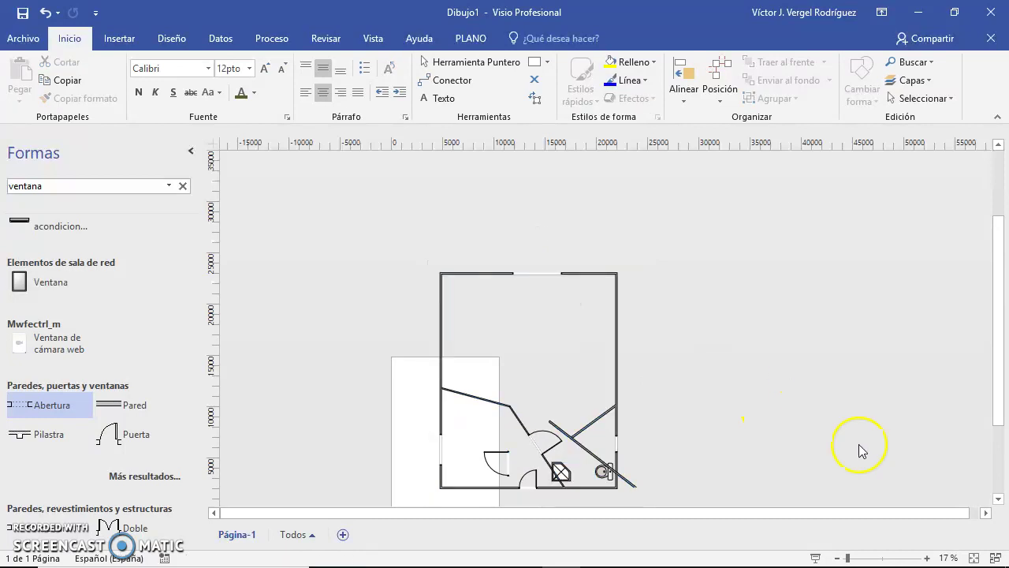
key("ctrl+z")
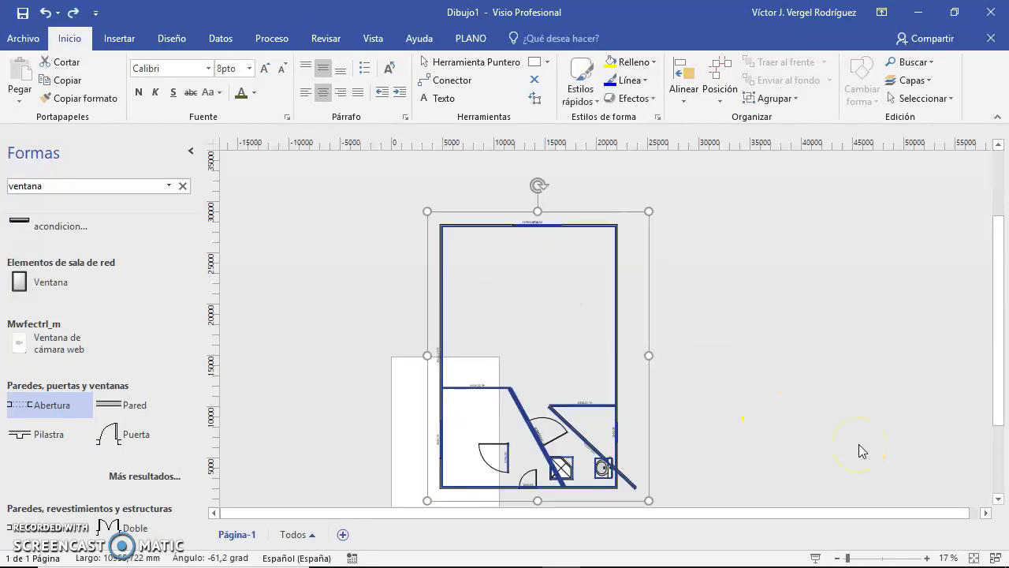
left_click(806, 392)
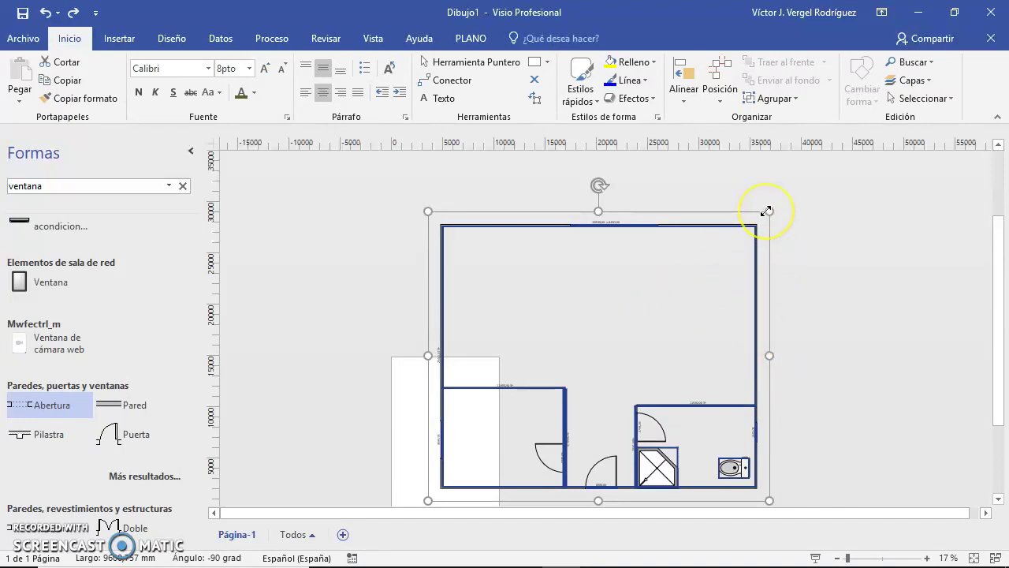
mouse_move(767, 211)
left_mouse_down()
mouse_move(525, 346)
mouse_move(608, 376)
left_mouse_up()
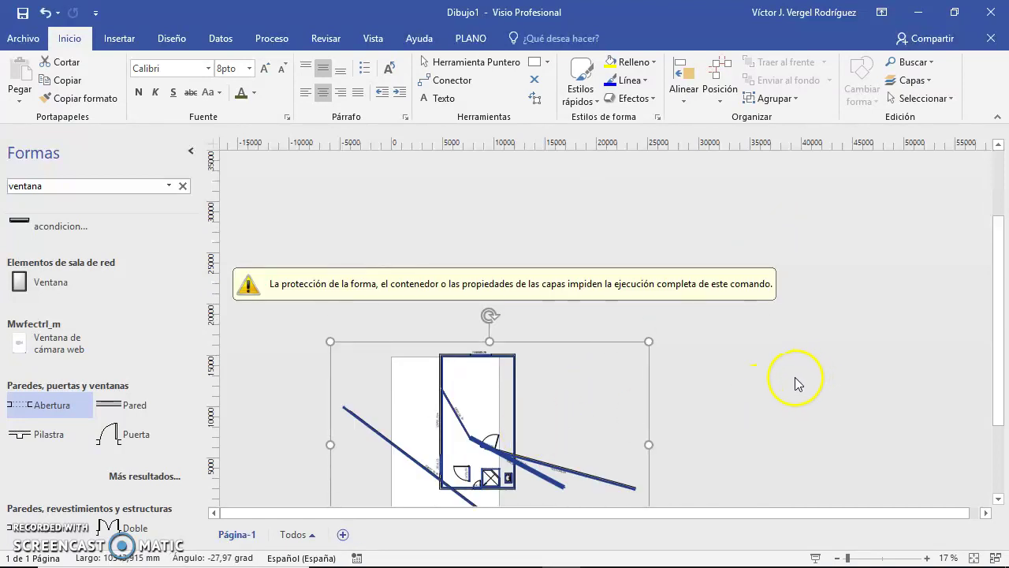
key("ctrl+z")
key("ctrl+z")
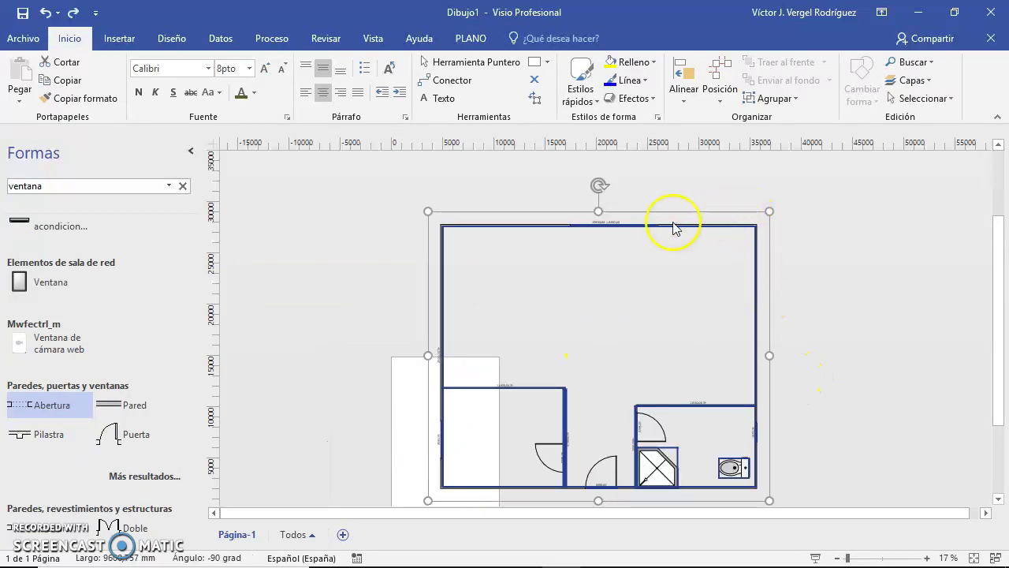
scroll(848, 314, "down", 2)
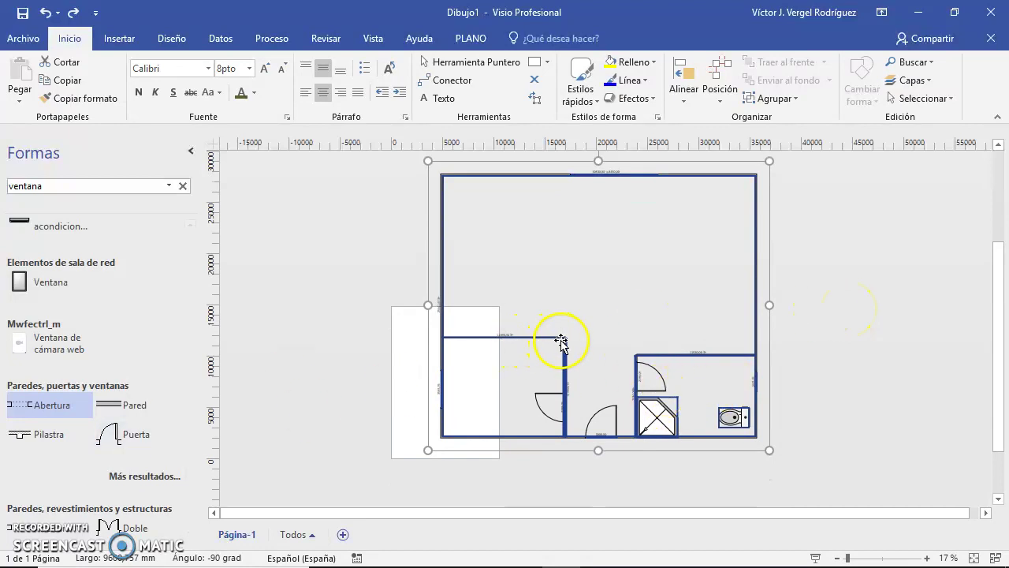
left_click(485, 457)
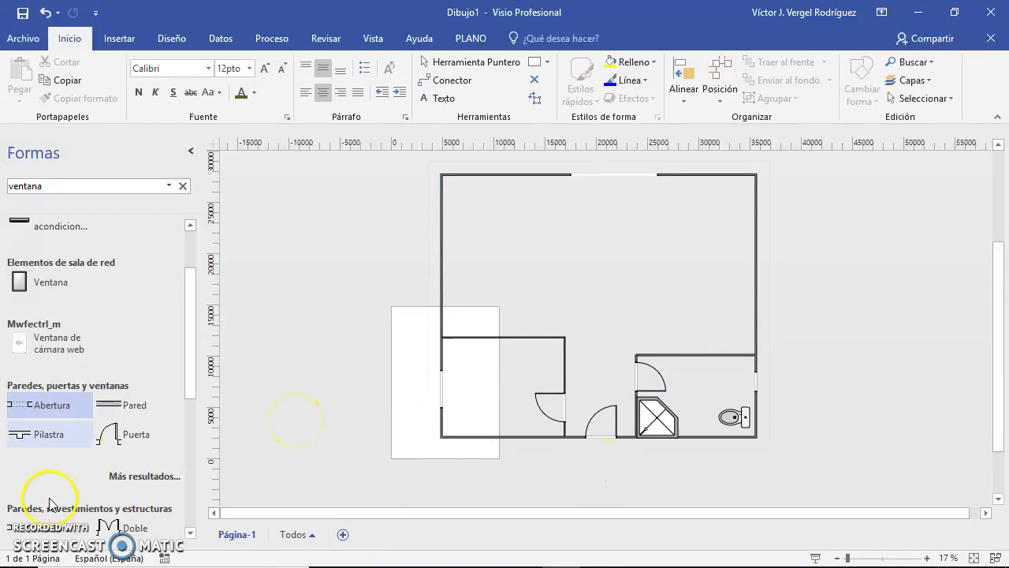
Search the shapes for 'mesa' to list table and desk shapes.
type("mesa")
key("Return")
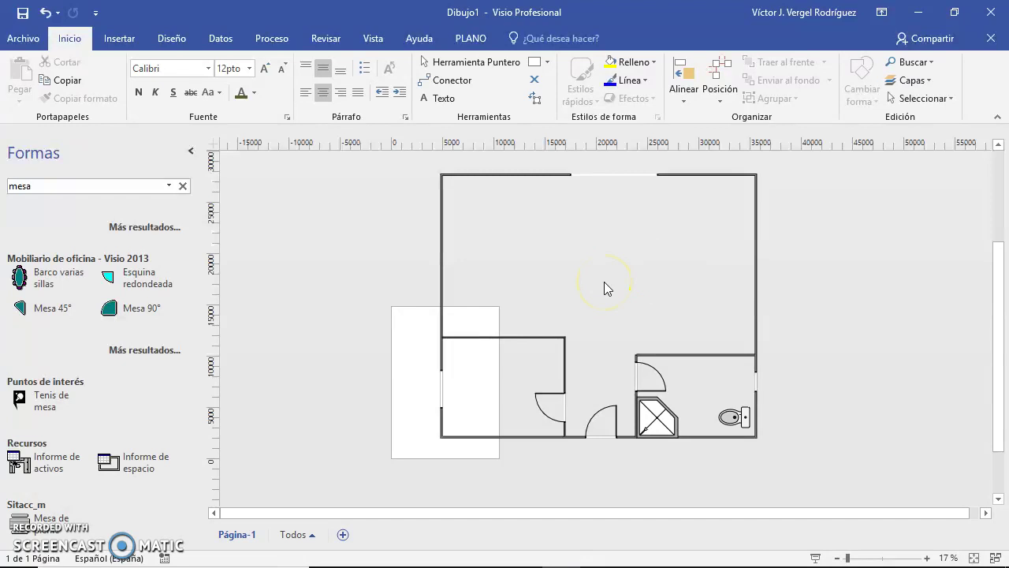
left_click(434, 301)
Launch Excel from the Start menu, open blank workbook Libro1 and maximize it.
key("super")
type("excel")
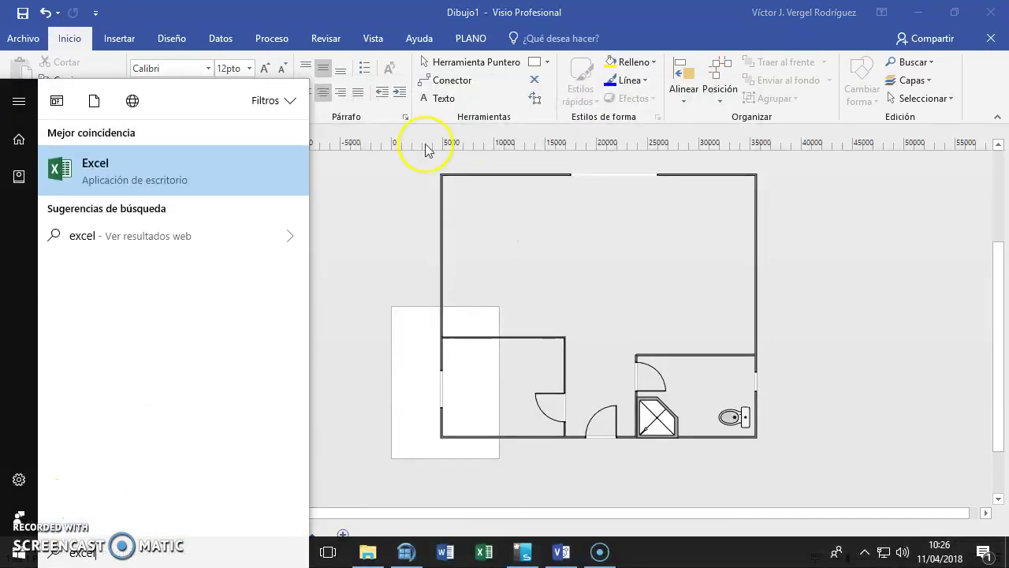
left_click(192, 165)
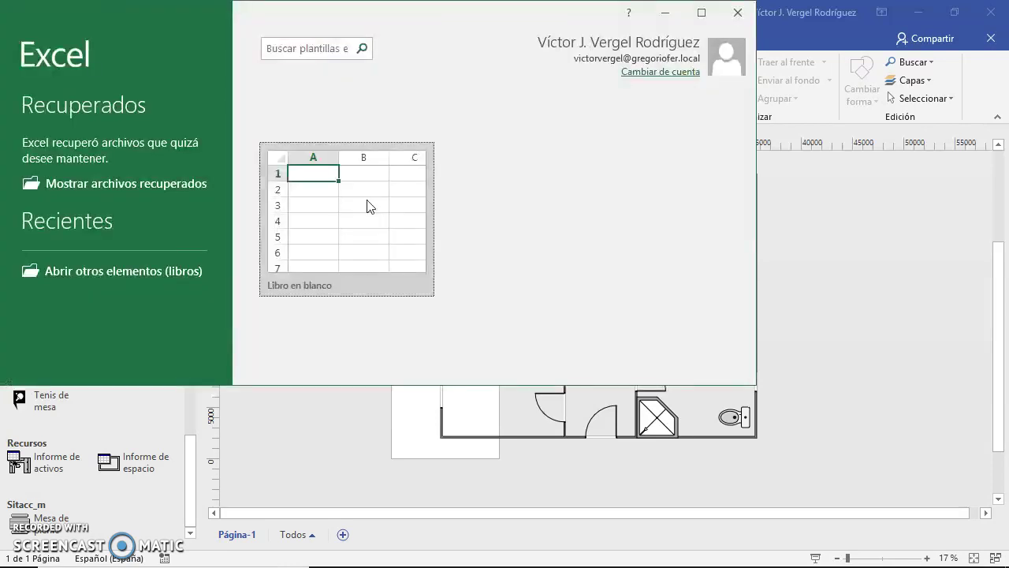
left_click(738, 13)
left_click(702, 12)
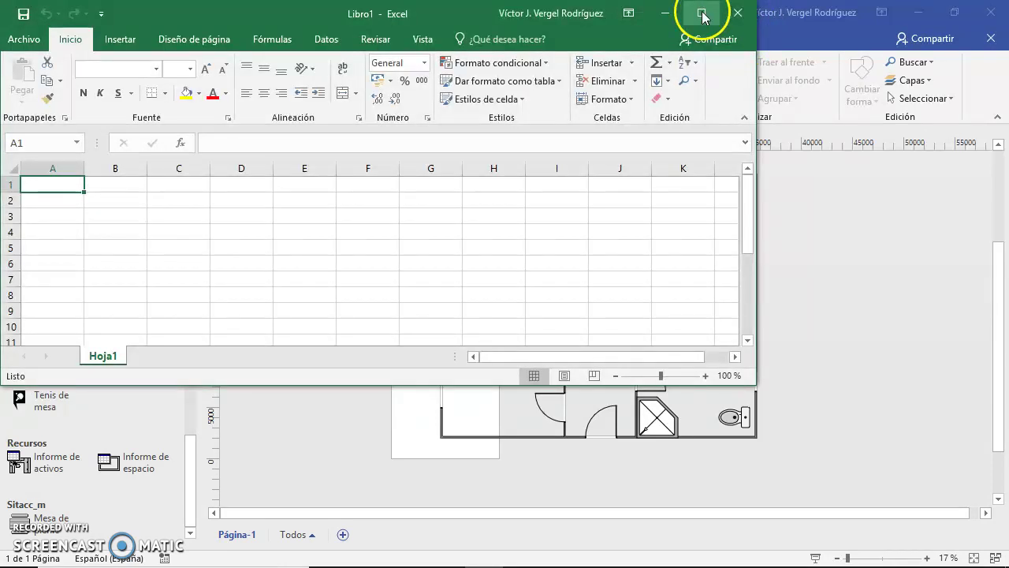
Fill column A with Equipo1 through Equipo20.
type("Equipo1")
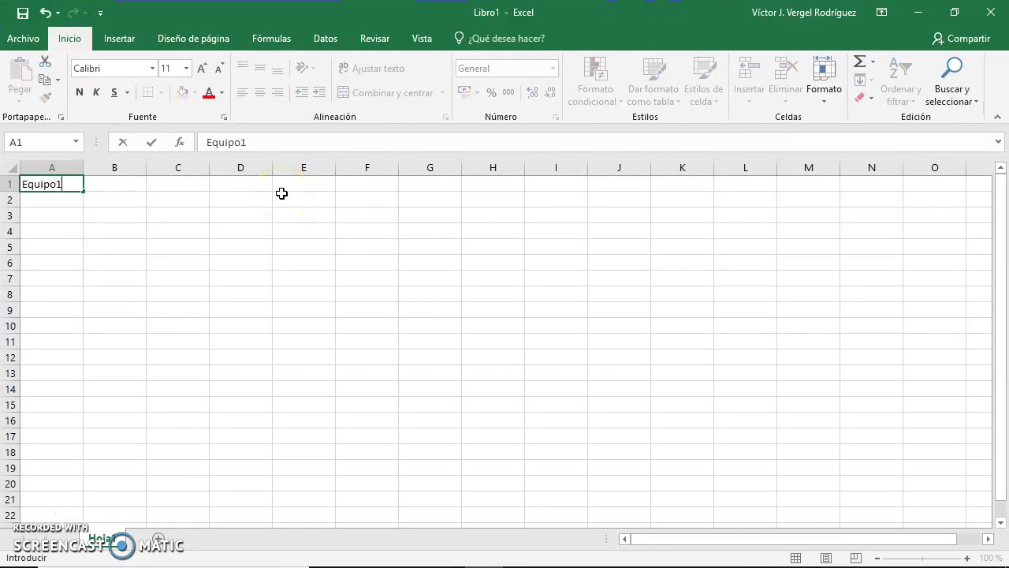
key("Return")
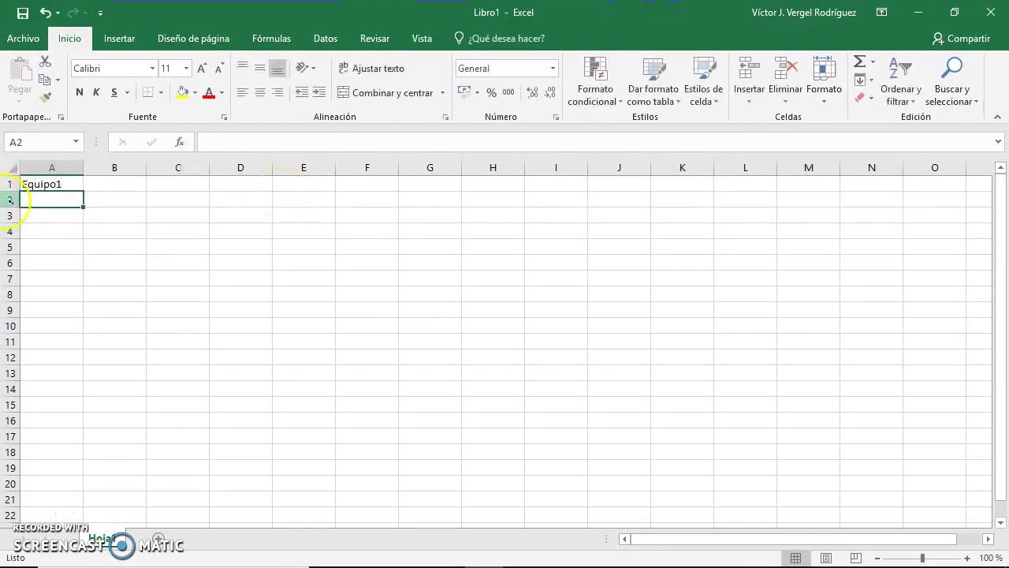
left_click(78, 183)
left_click_drag(83, 191, 75, 495)
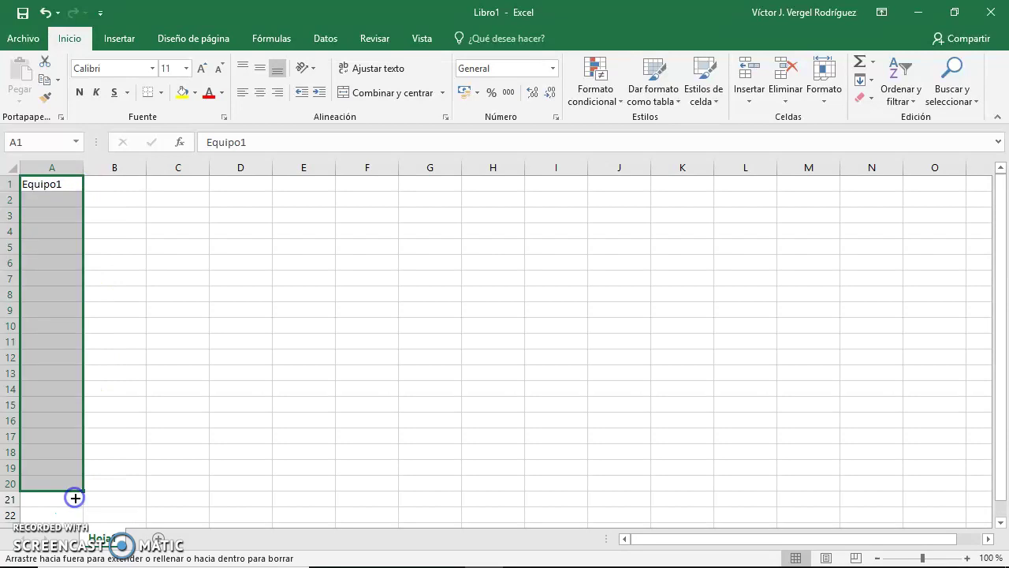
Fill column B with IP addresses 192.168.1.1 through 192.168.1.20.
left_click(137, 184)
type("17")
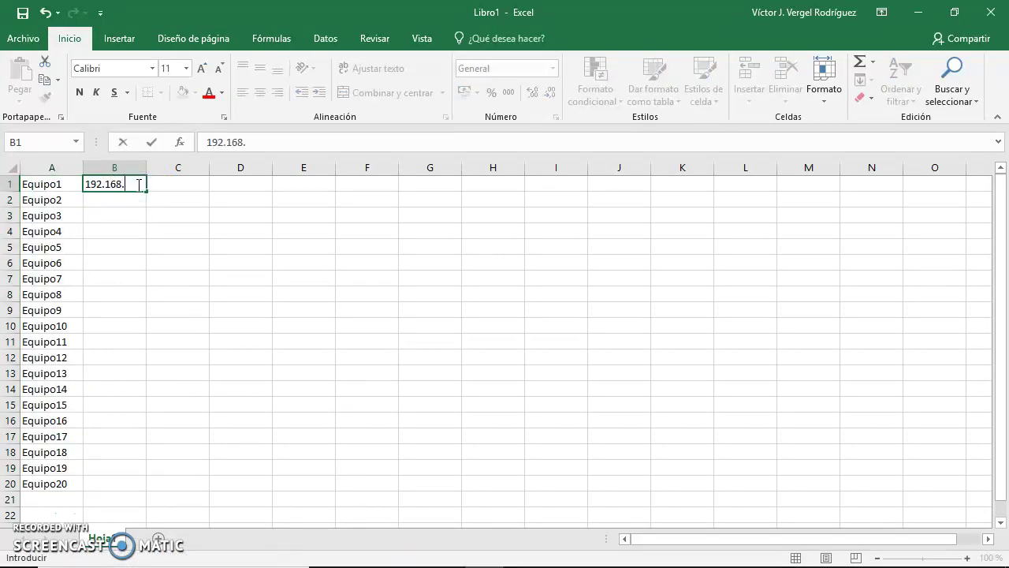
key("Return")
left_click(135, 184)
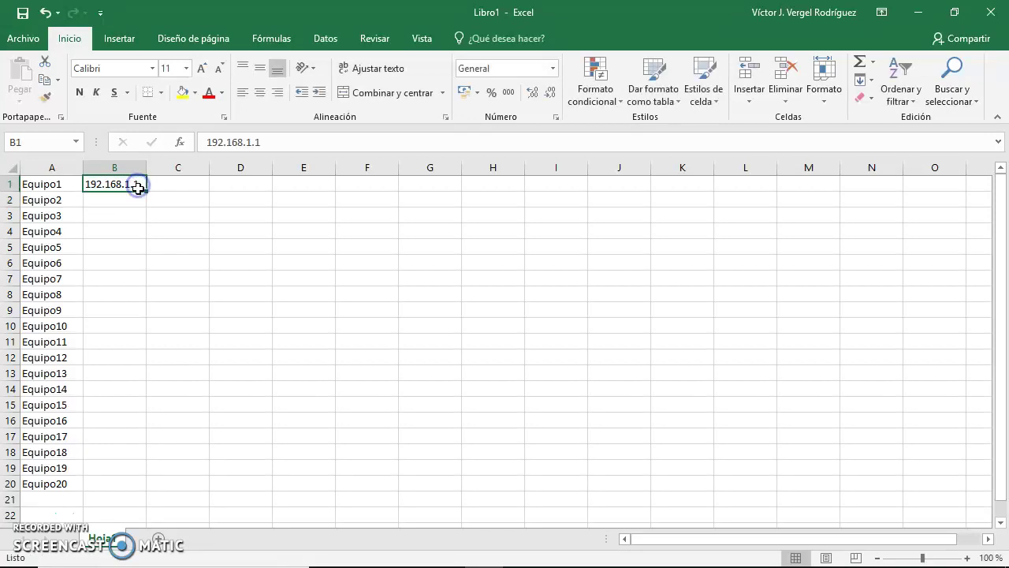
left_click_drag(146, 192, 141, 497)
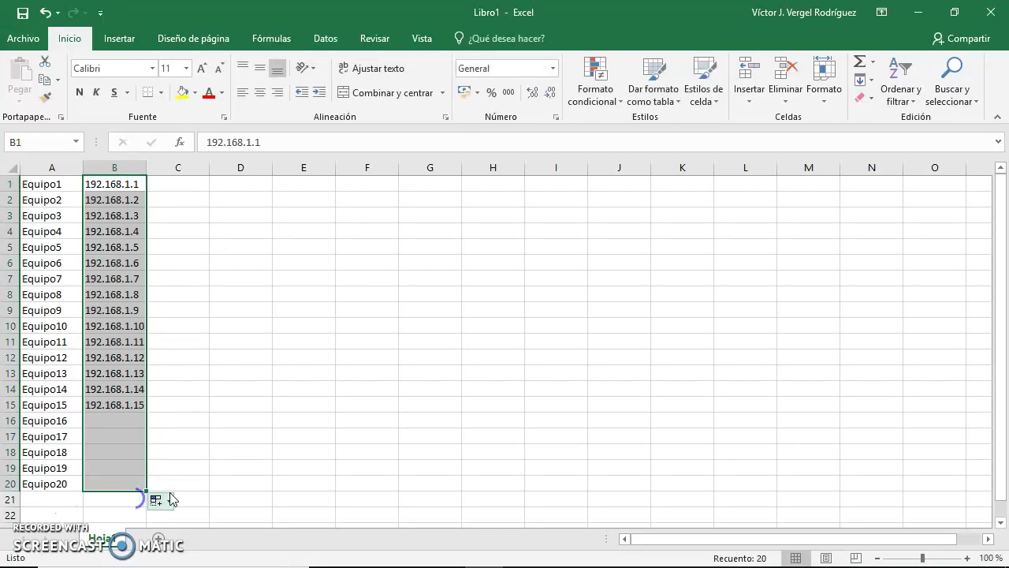
left_click(171, 186)
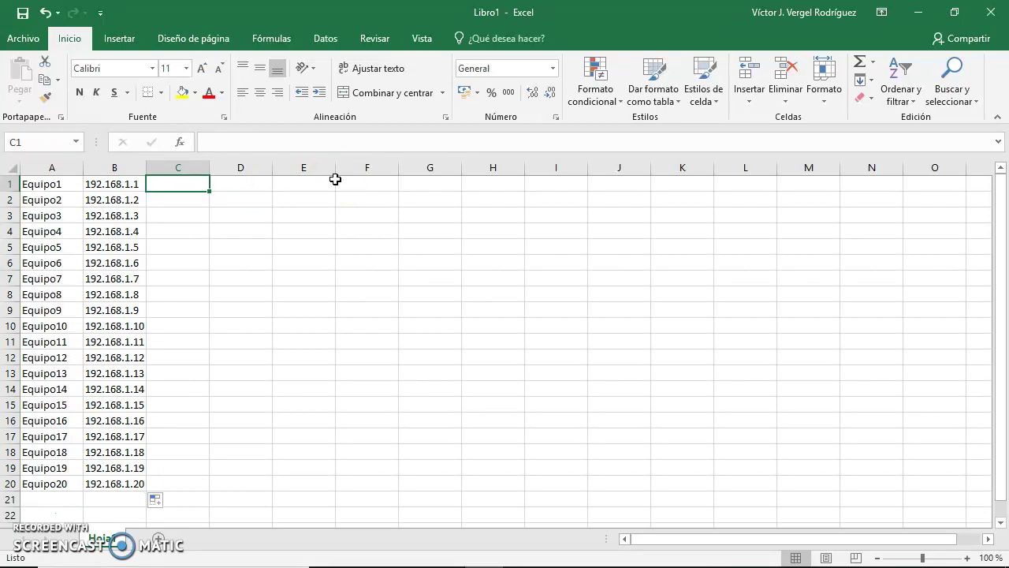
Insert a blank top row with headers Nombre, IP and Localización in A1:C1.
left_click(10, 184)
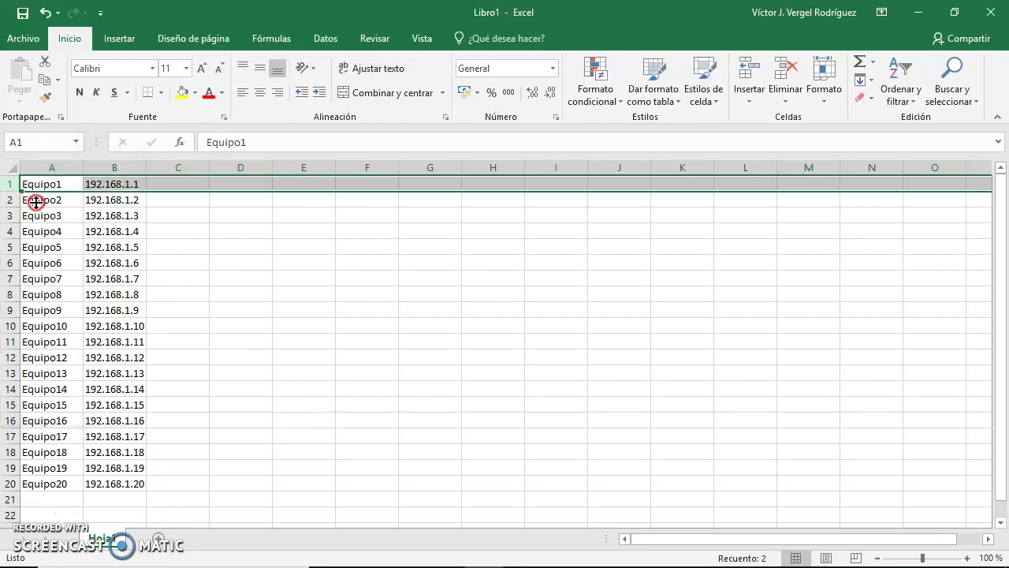
right_click(11, 190)
left_click(66, 296)
left_click(44, 181)
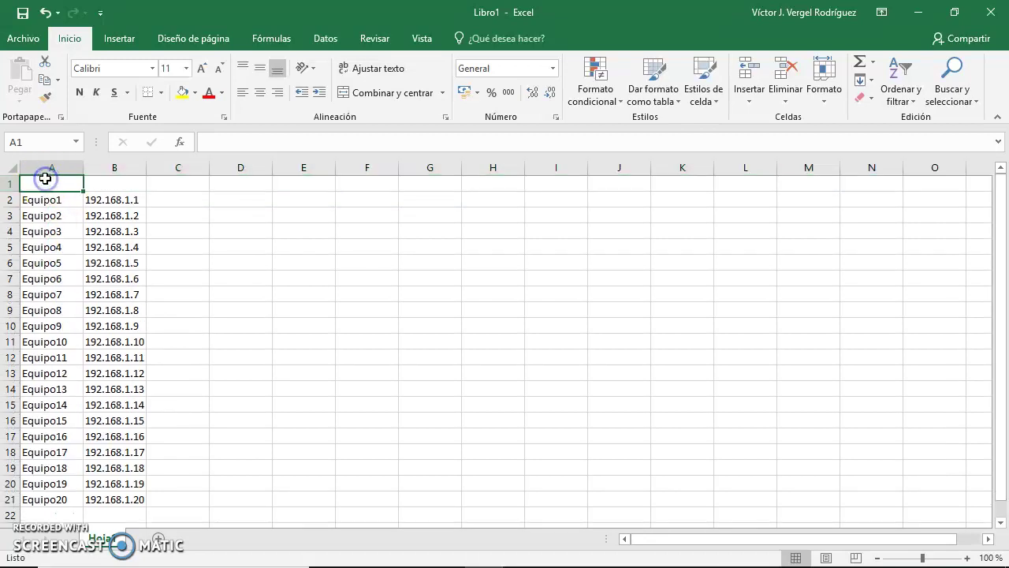
type("Nombre")
key("Tab")
type("IP")
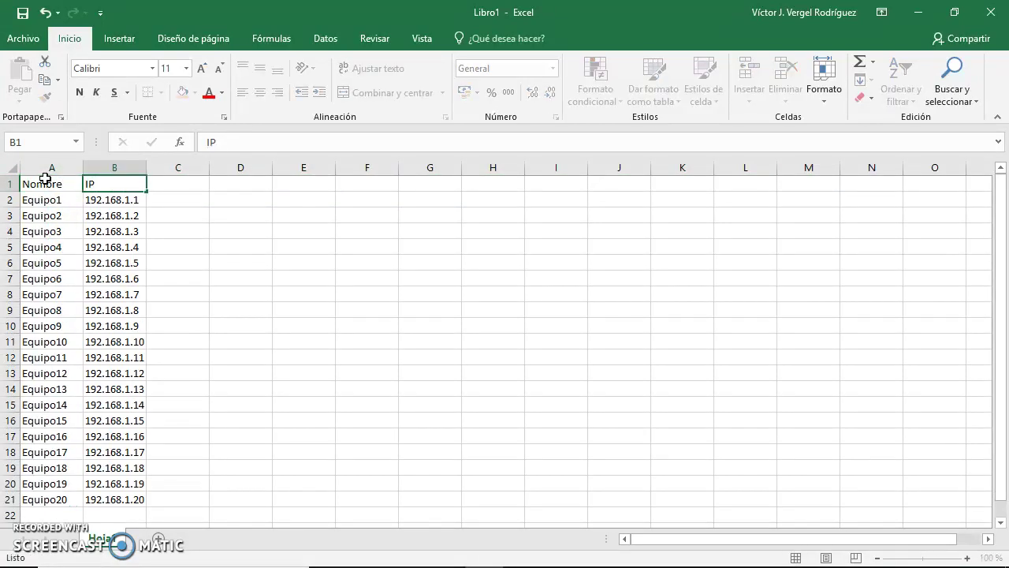
key("Tab")
type("U")
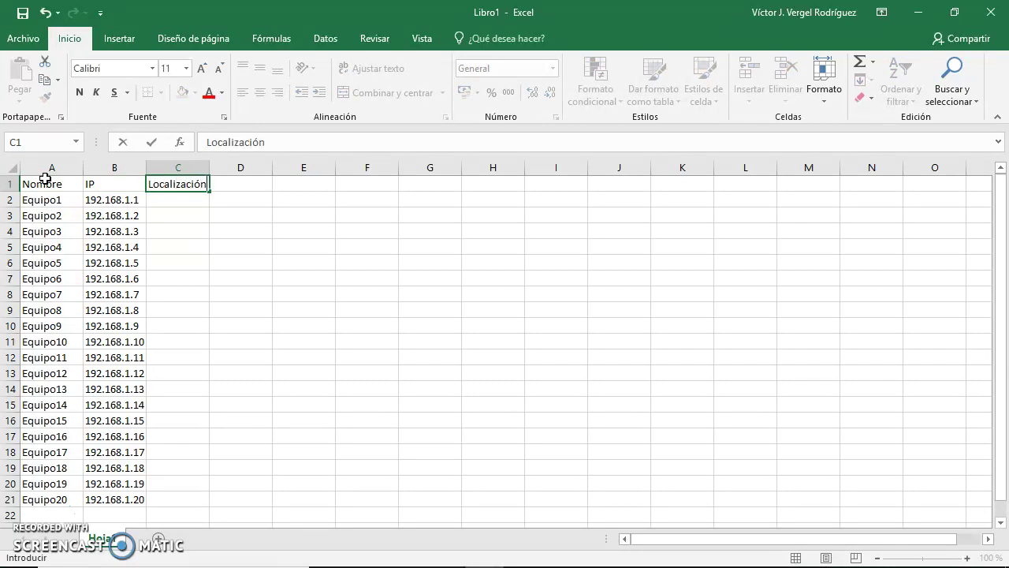
key("Return")
Fill Sala 1 down column C for all twenty equipment rows.
key("Tab")
key("Tab")
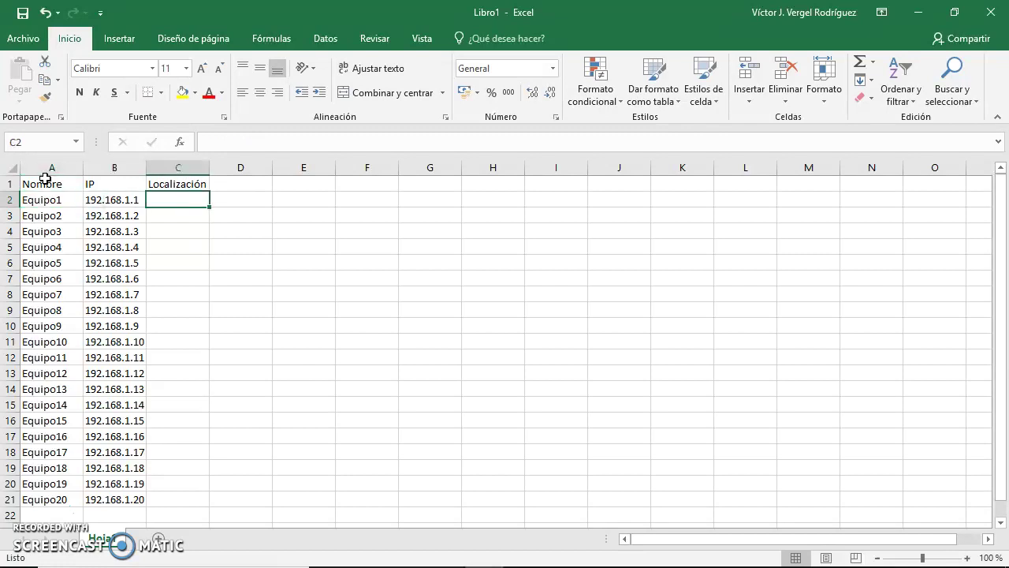
type("Sala 1")
key("Return")
type("Sala 1")
key("Return")
key("Up")
key("Up")
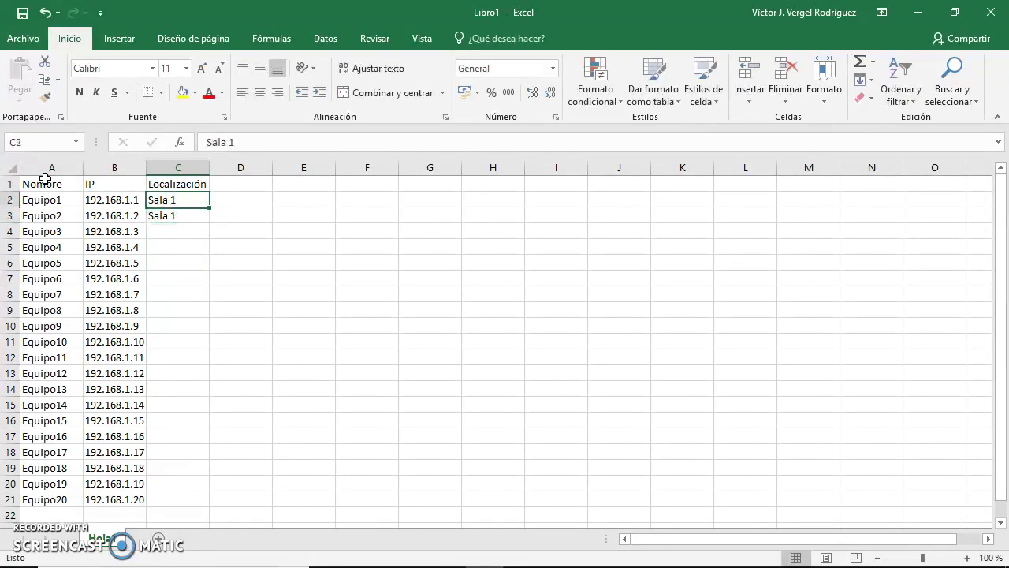
key("shift+Down")
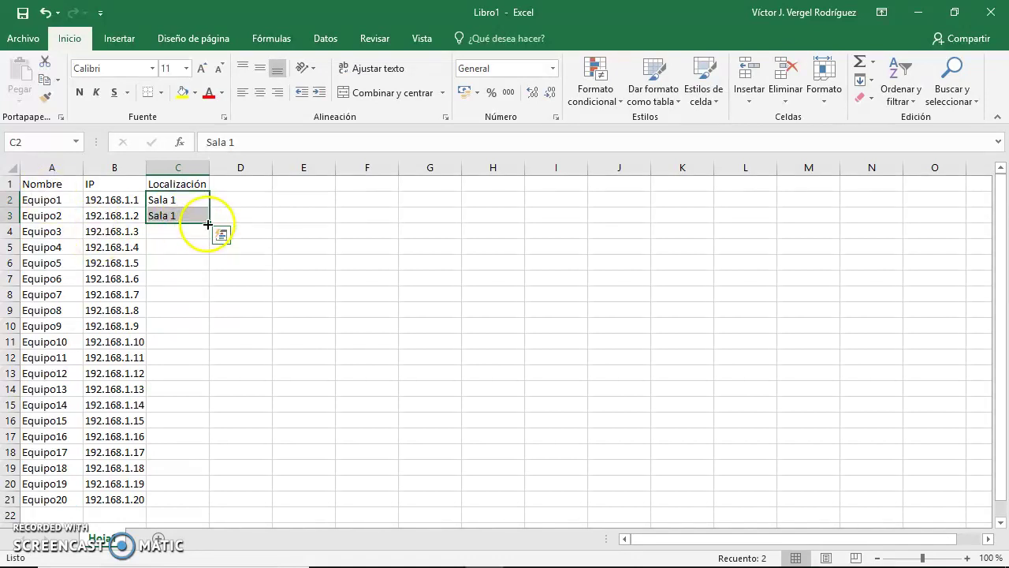
double_click(206, 223)
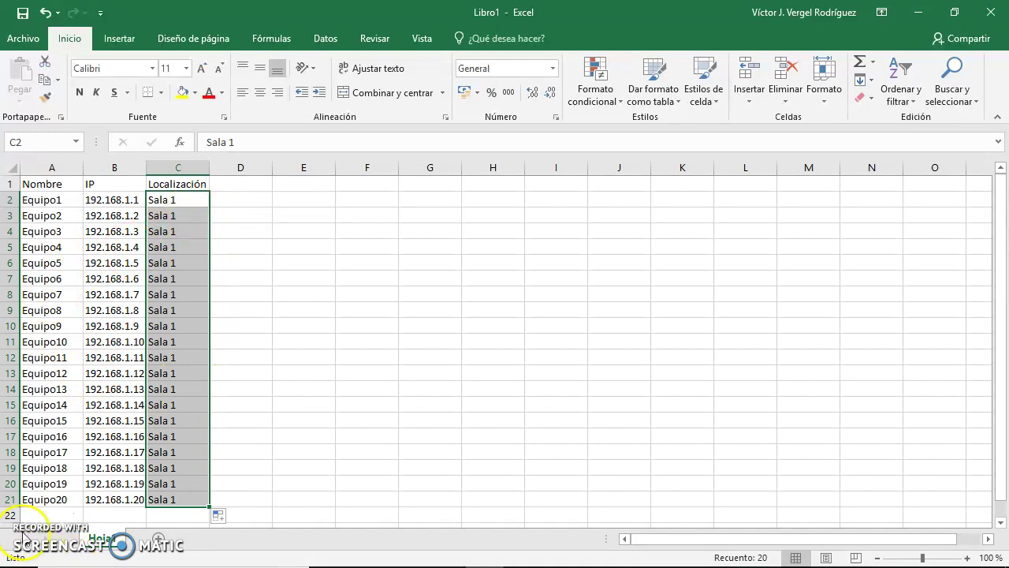
left_click(52, 184)
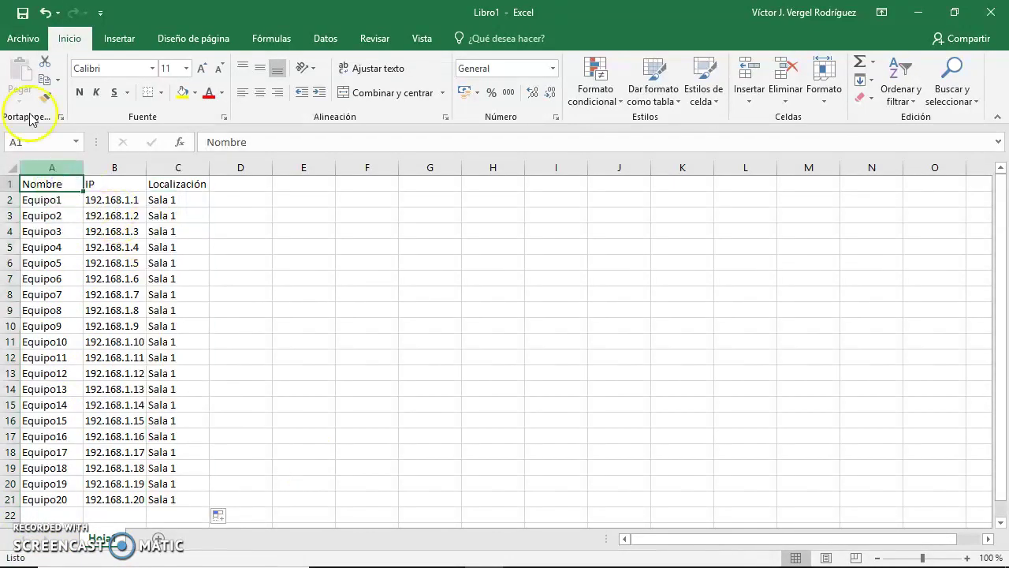
left_click(23, 38)
Save the workbook to the Escritorio as ListadoEquiposEmpresa.xlsx.
left_click(72, 194)
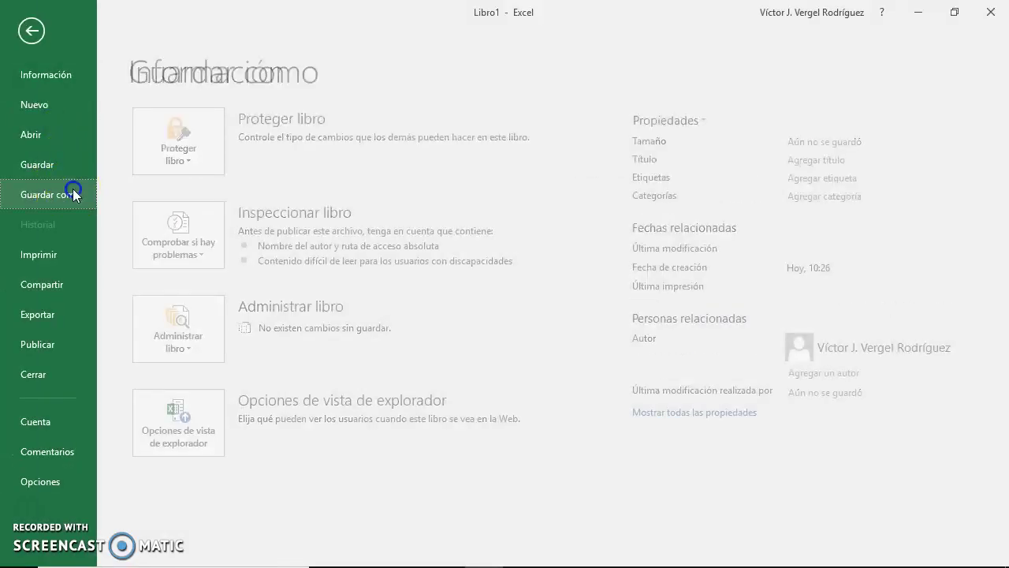
left_click(225, 300)
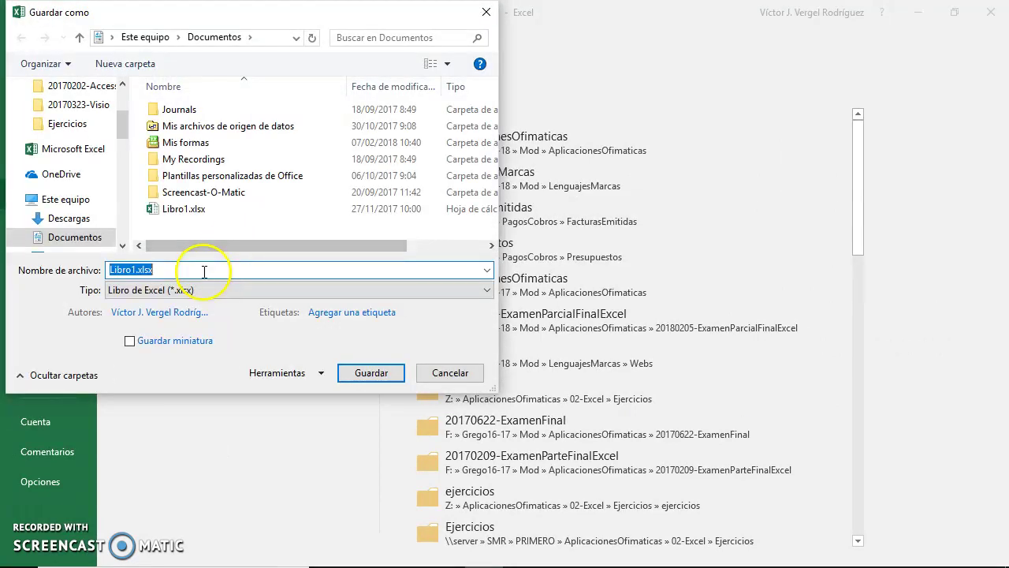
scroll(87, 103, "up", 3)
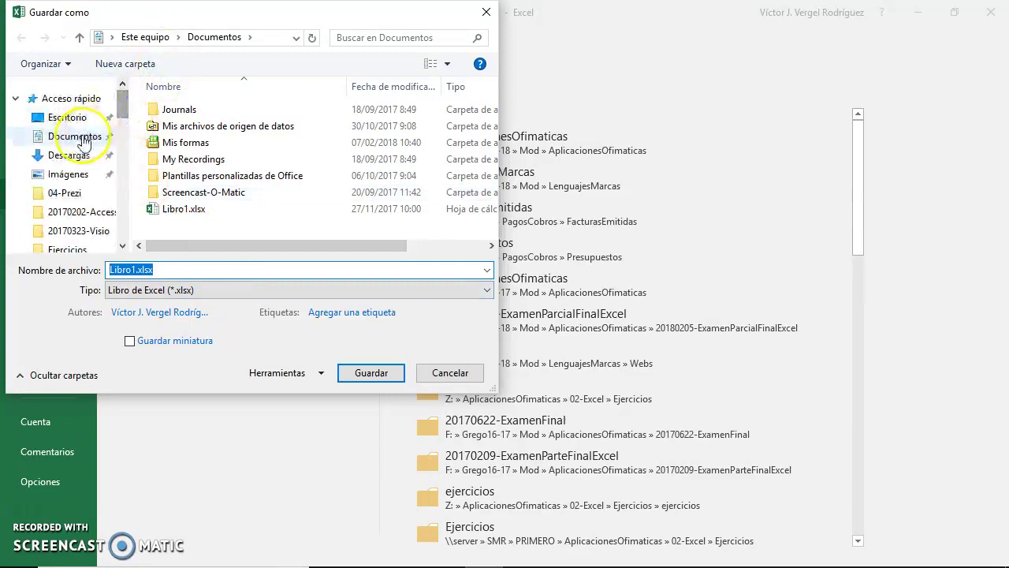
left_click(67, 118)
double_click(192, 270)
type("ListadoEquip")
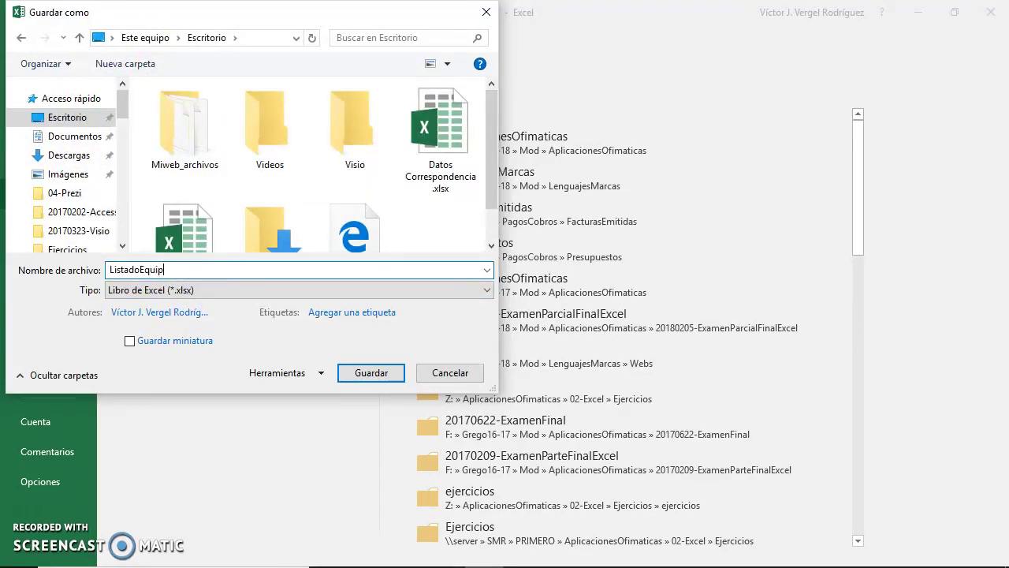
type("osEmp")
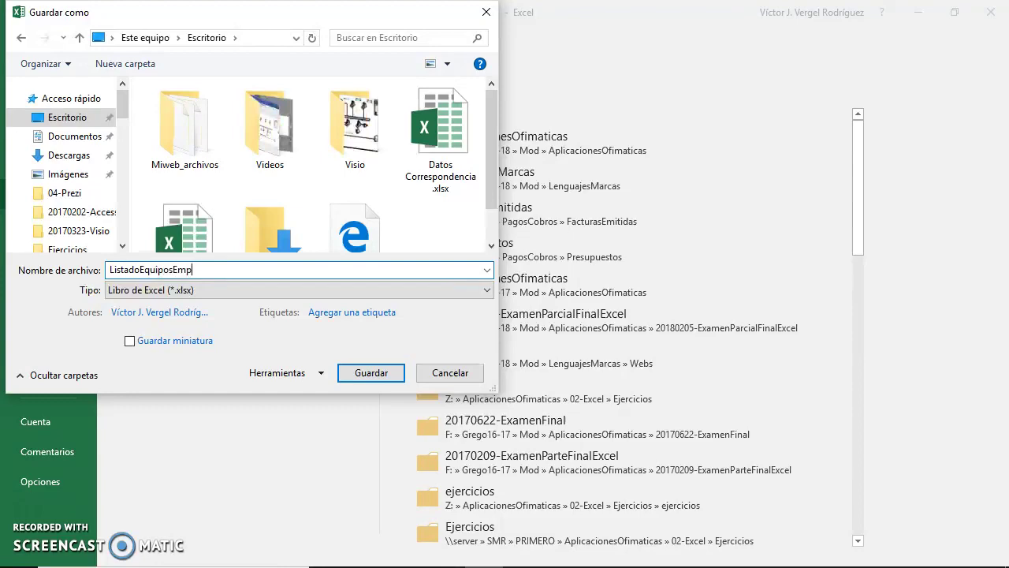
key("Return")
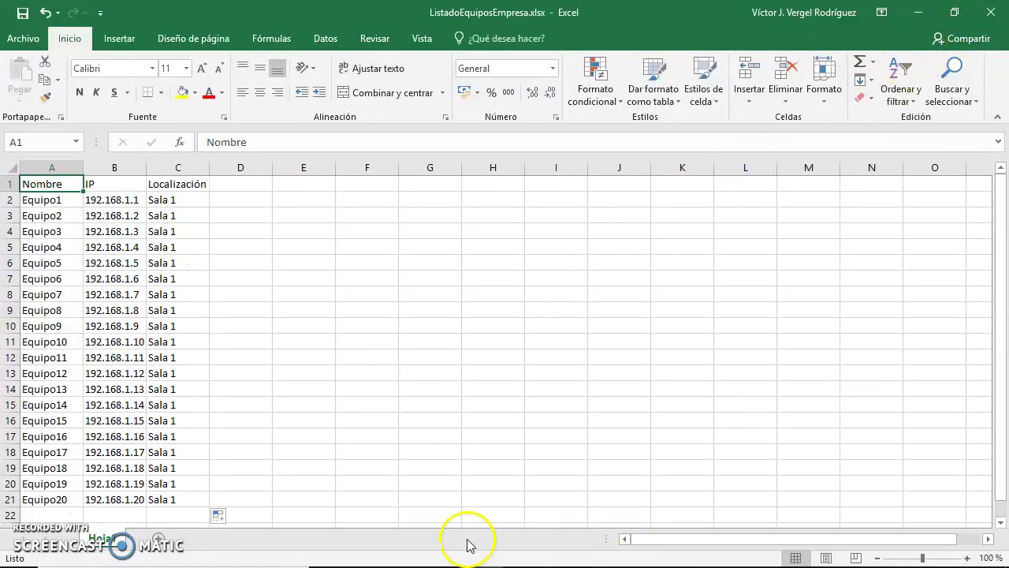
key("super")
Switch to Visio and search the new-drawing templates for 'red'.
left_click(562, 552)
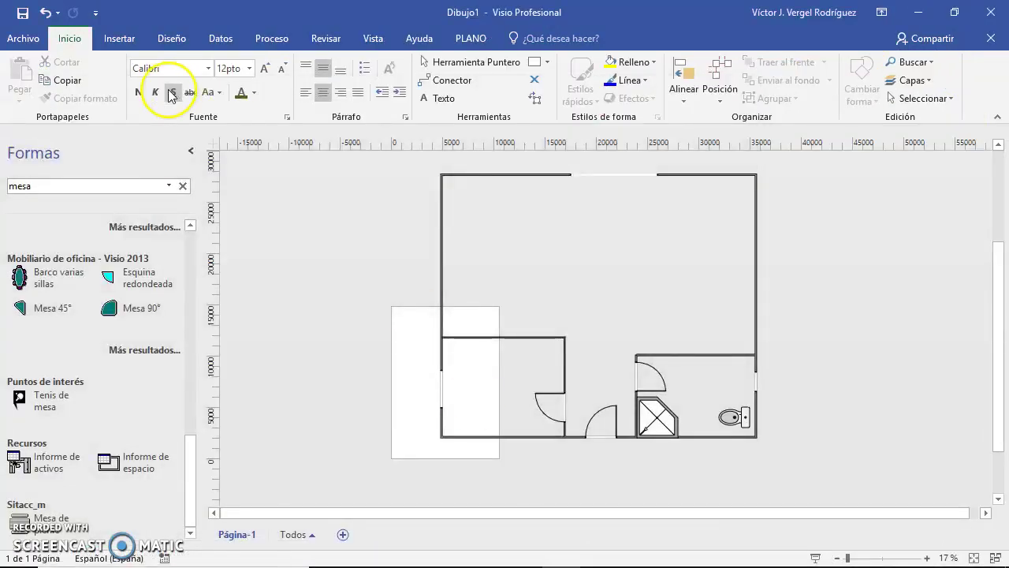
left_click(45, 40)
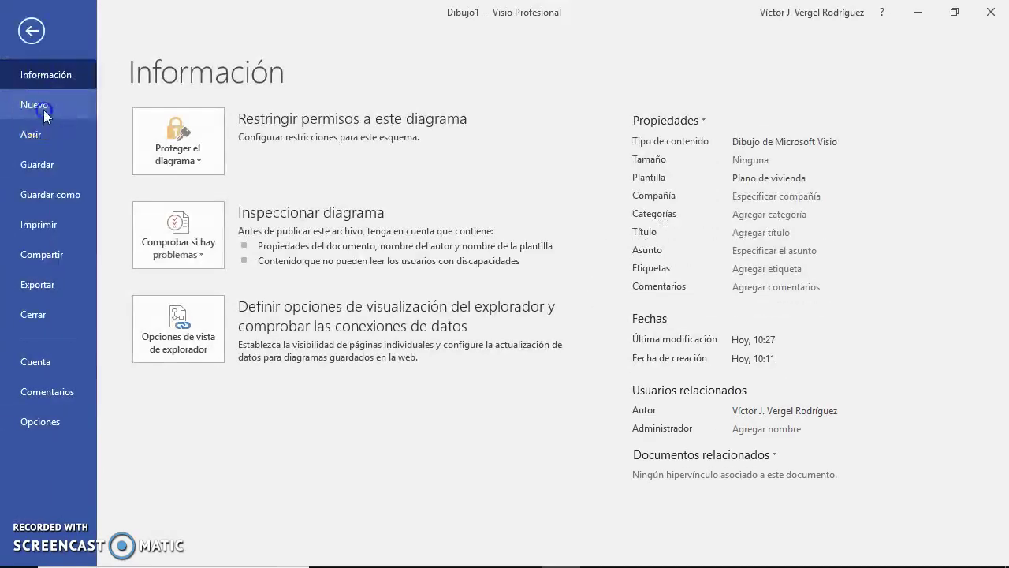
left_click(41, 107)
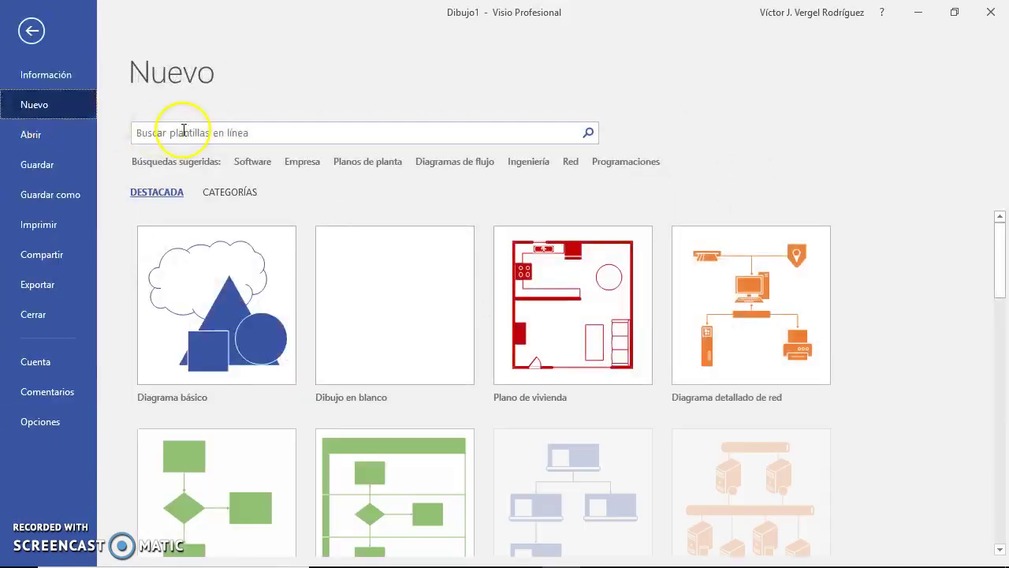
left_click(255, 137)
type("red")
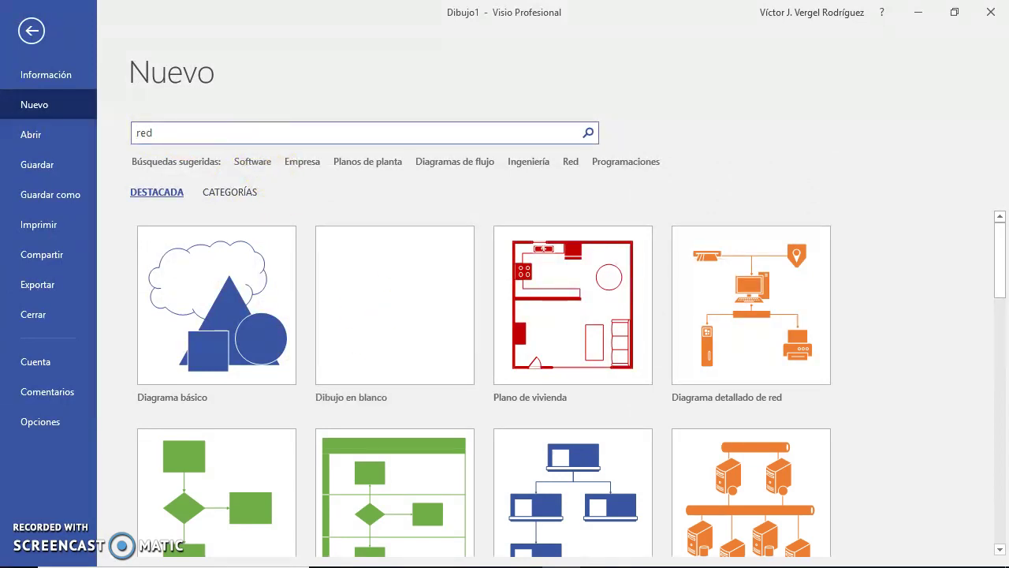
key("Return")
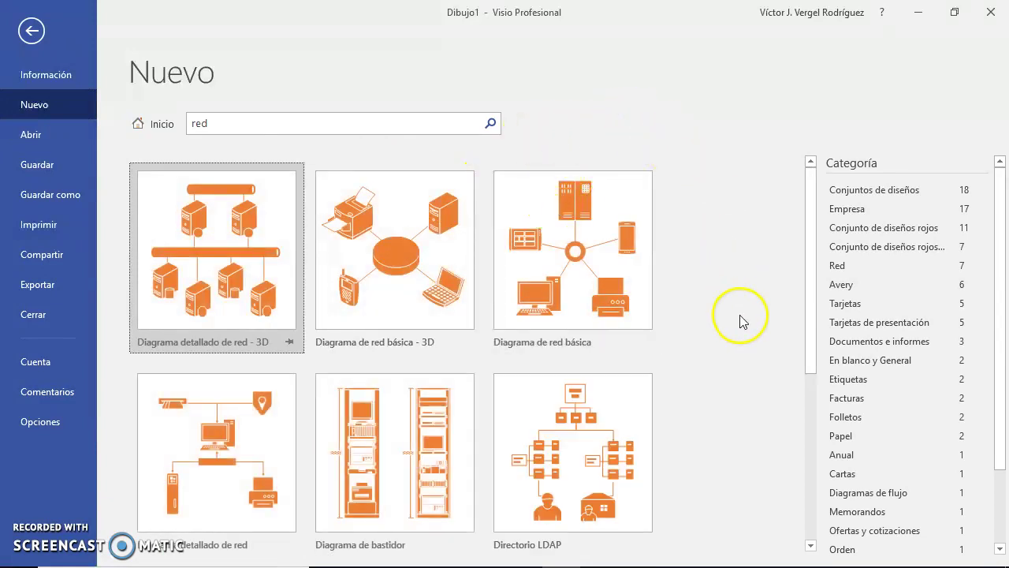
Create a new drawing from the Diagrama detallado de red template.
scroll(704, 370, "down", 3)
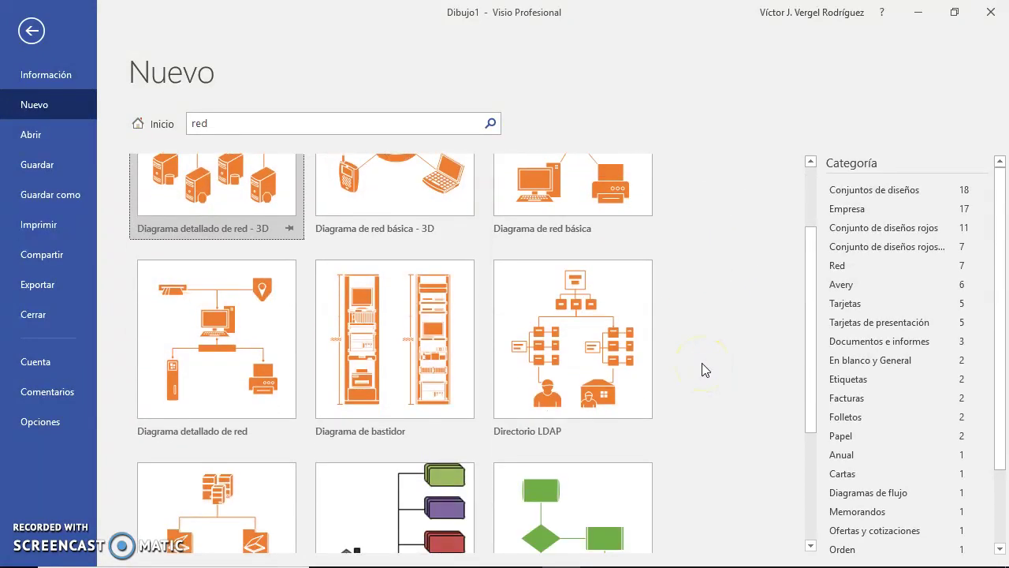
scroll(704, 370, "up", 3)
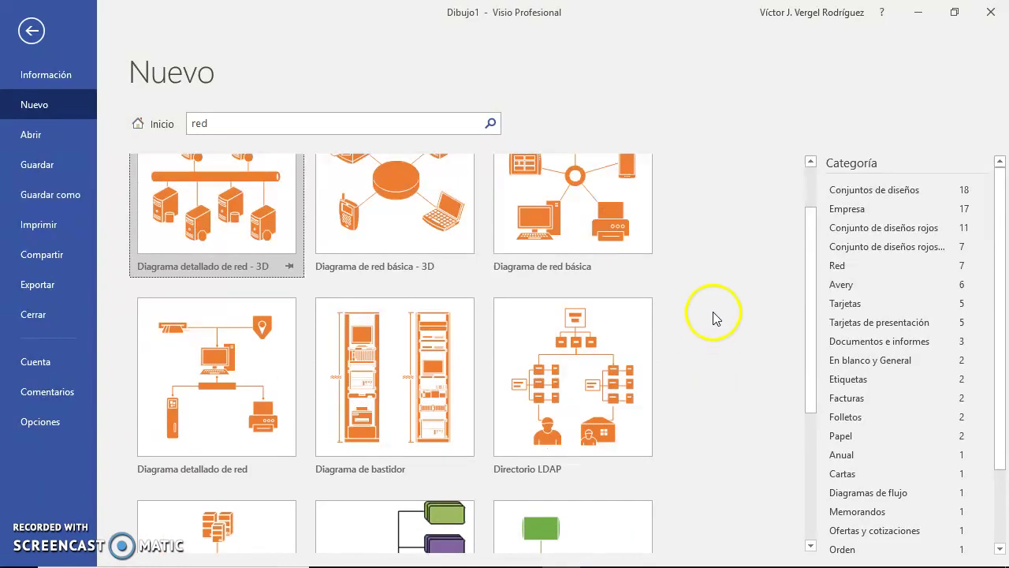
scroll(700, 290, "up", 1)
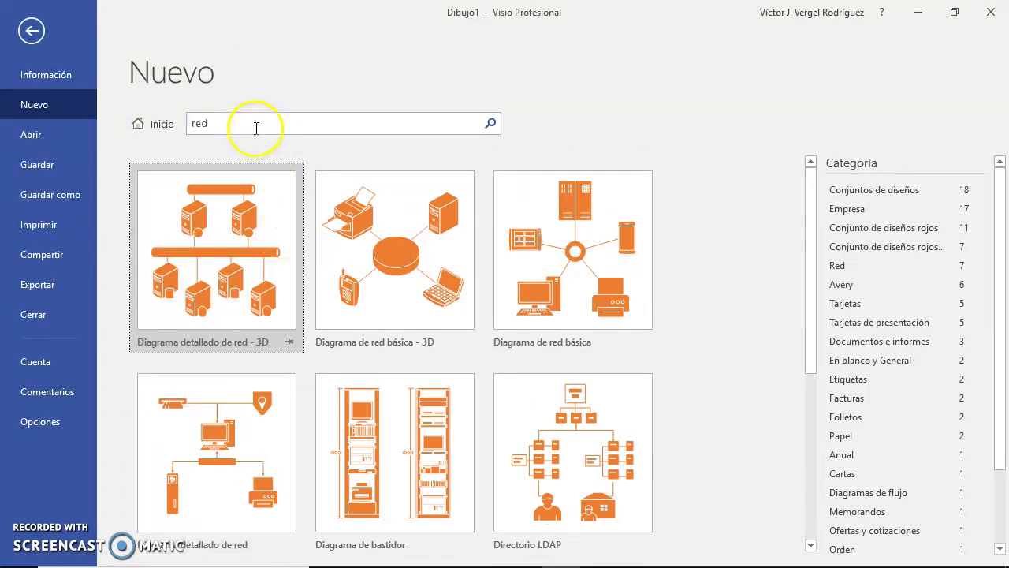
scroll(699, 248, "down", 2)
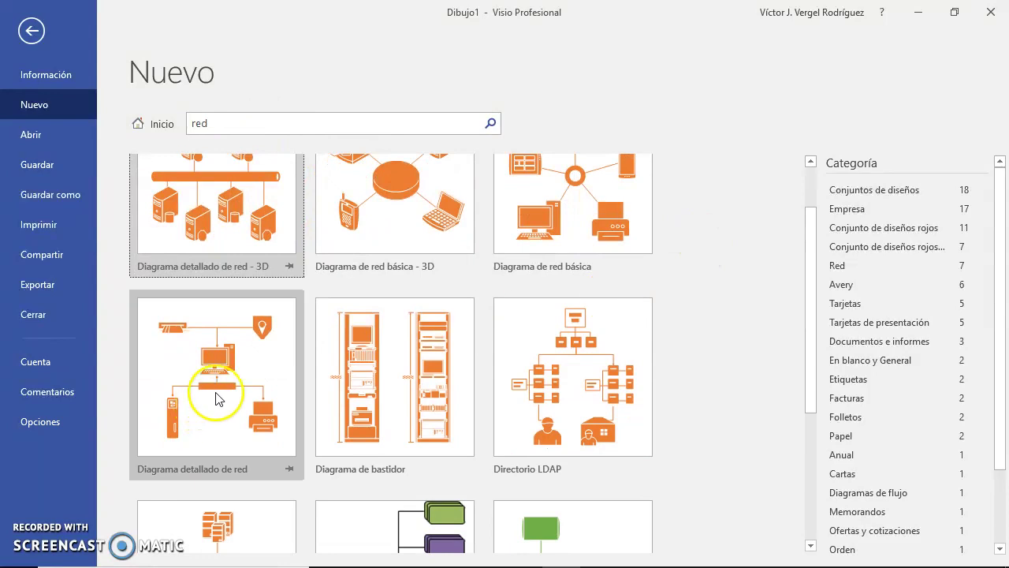
left_click(224, 380)
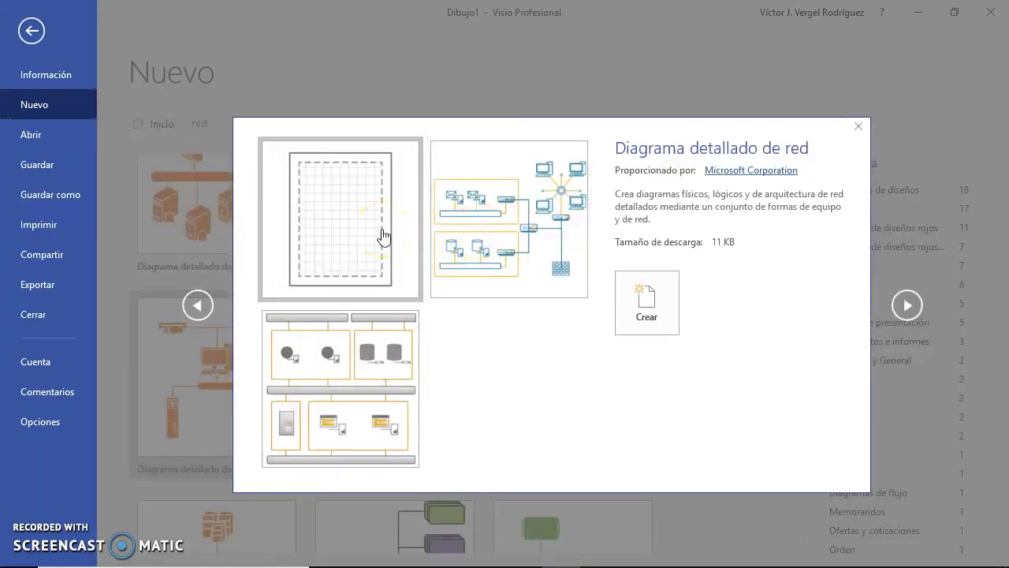
left_click(647, 303)
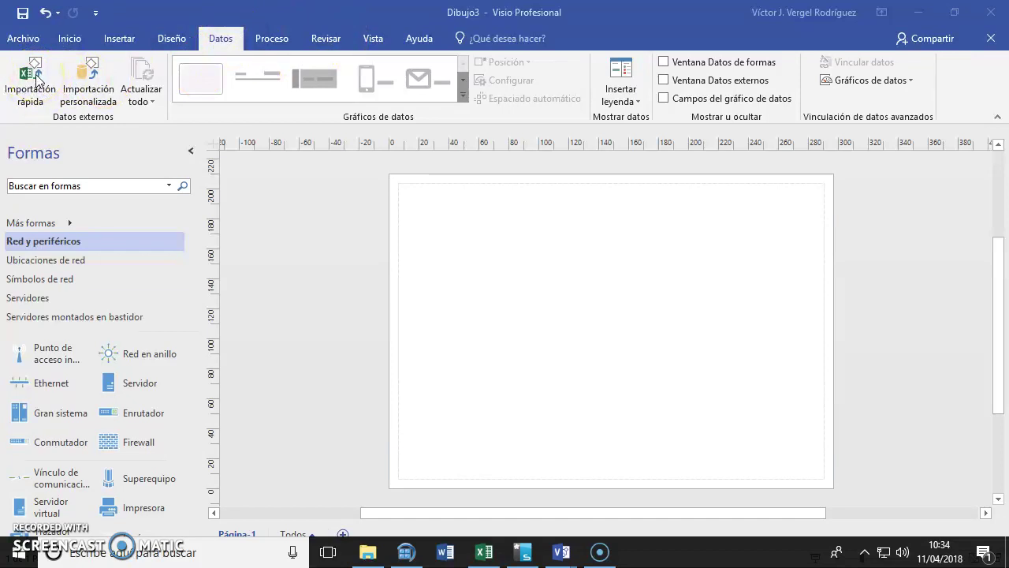
Pick the desktop workbook ListadoEquiposEmpresa.xlsx as the Excel data source in Selector de datos.
left_click(93, 84)
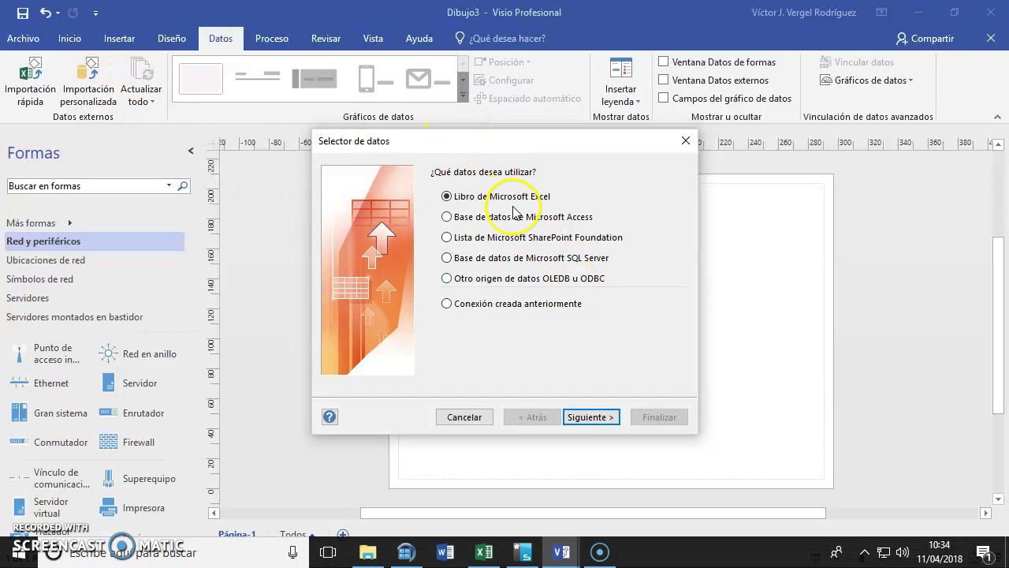
left_click(635, 552)
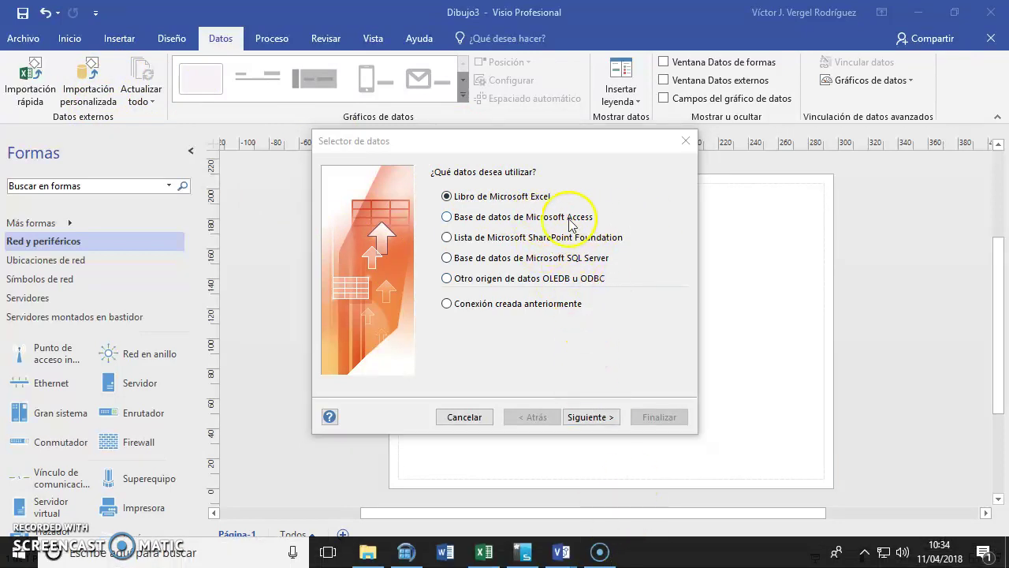
left_click(591, 416)
left_click(666, 278)
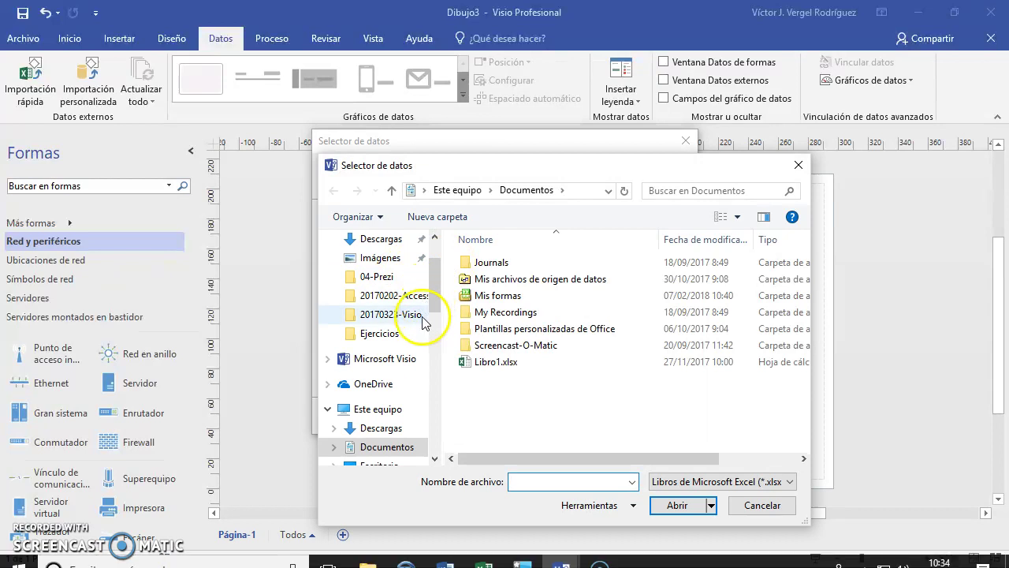
scroll(392, 458, "down", 3)
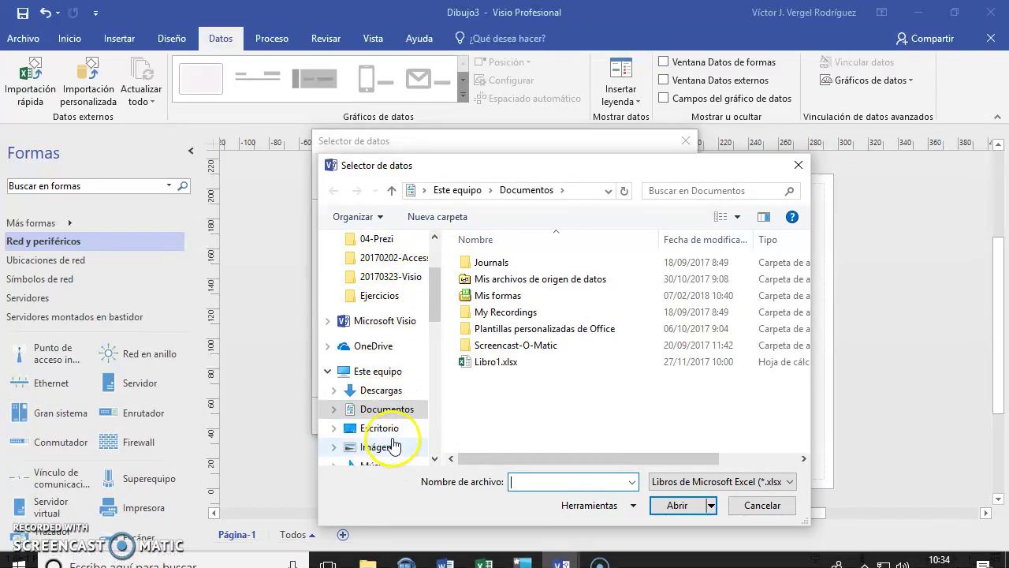
left_click(393, 411)
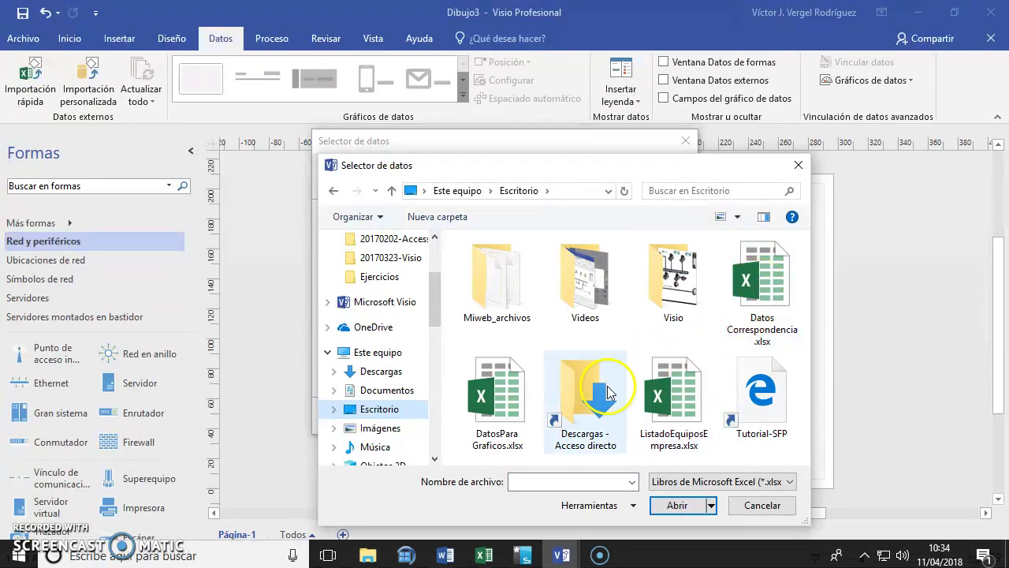
left_click(672, 402)
left_click(686, 509)
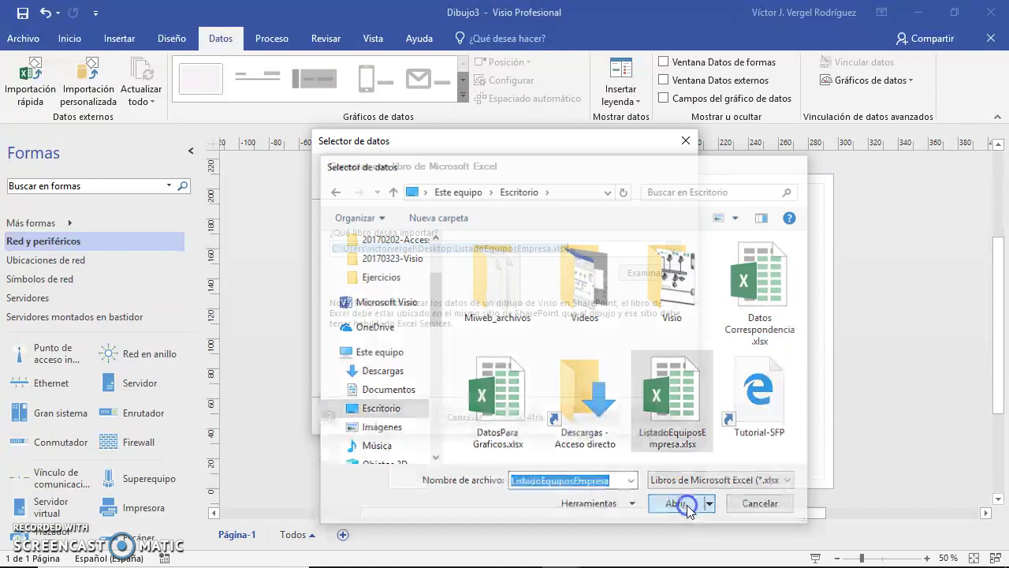
left_click(585, 418)
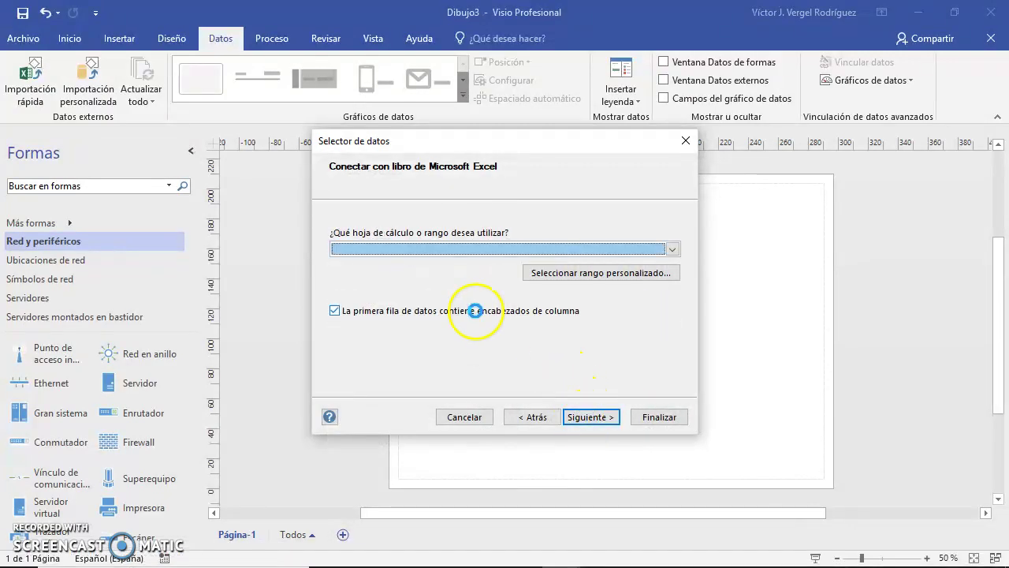
Choose sheet Hoja1$ with the first row as column headers.
left_click(552, 251)
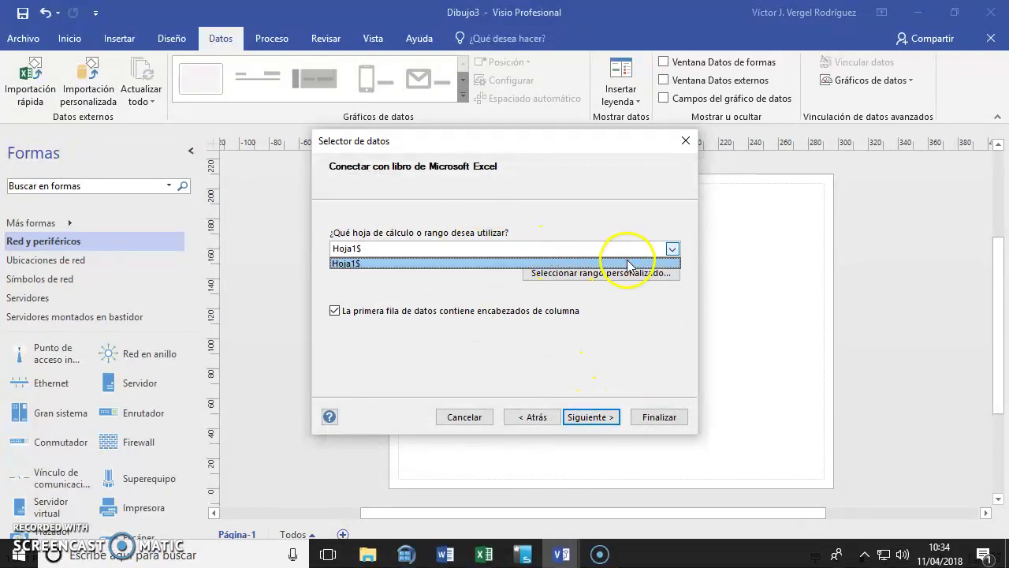
left_click(624, 262)
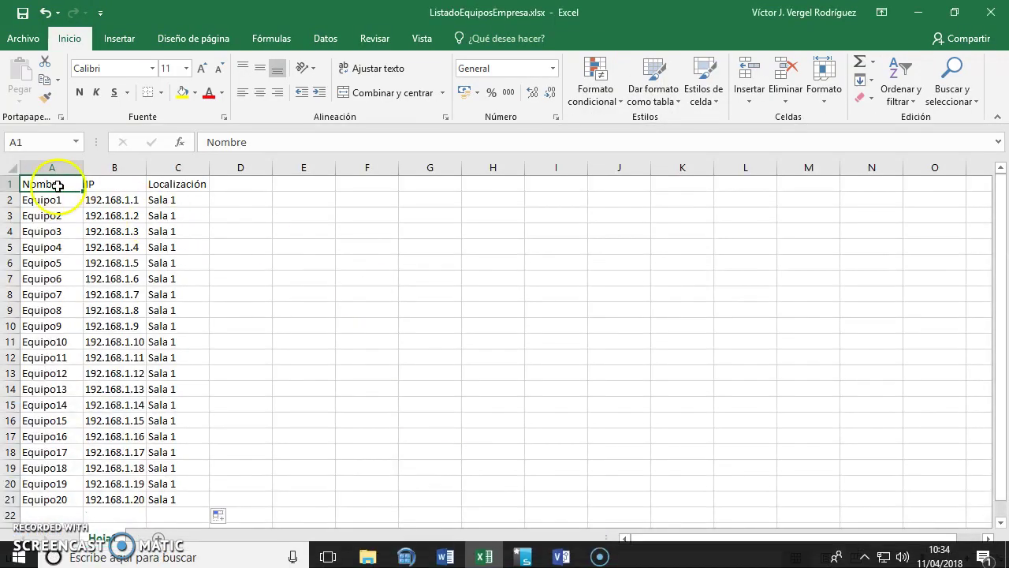
left_click(17, 184)
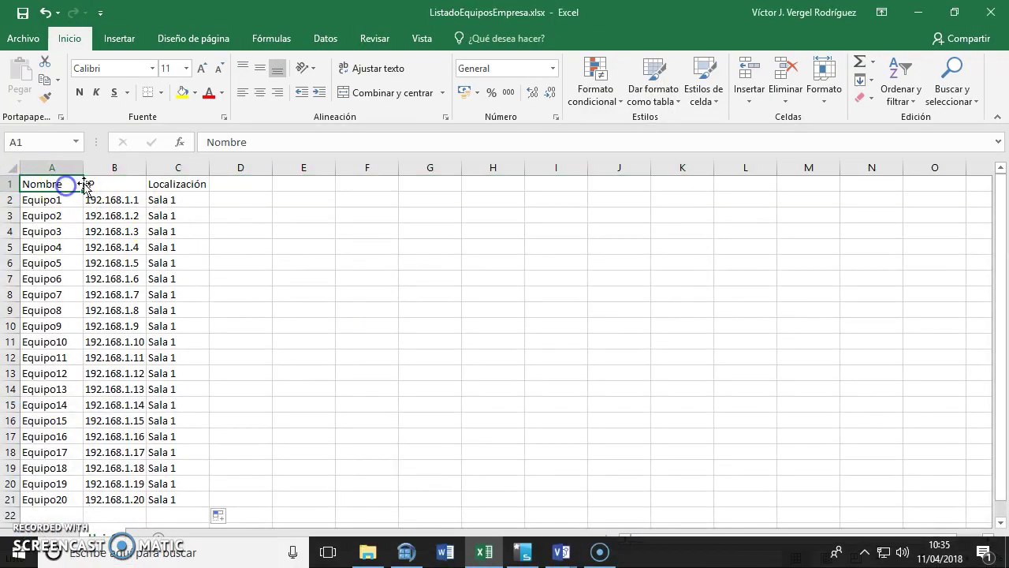
left_click(162, 182)
left_click(918, 12)
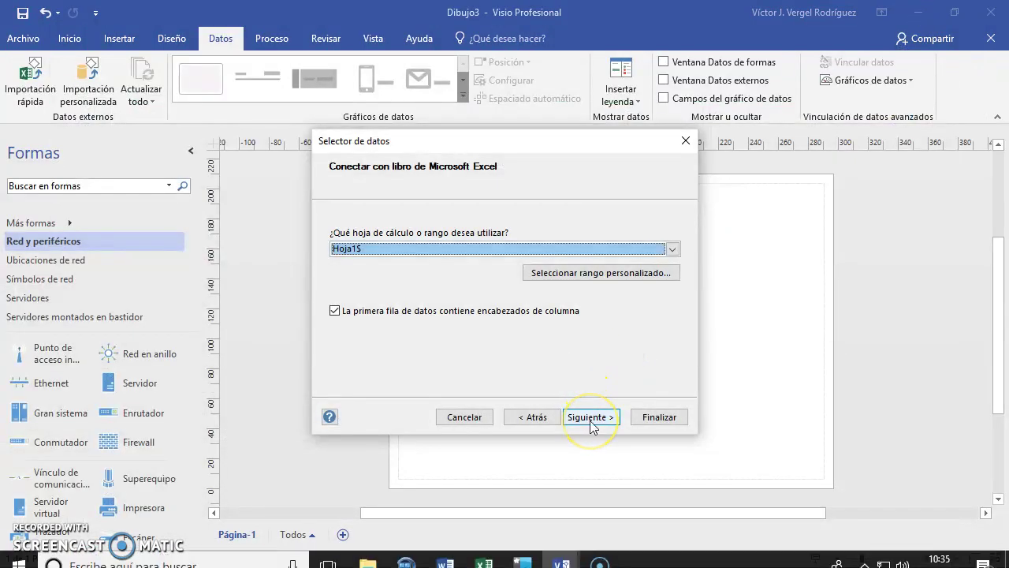
Finish the import wizard with only Nombre as the unique identifier, loading Equipo1–Equipo20.
left_click(590, 418)
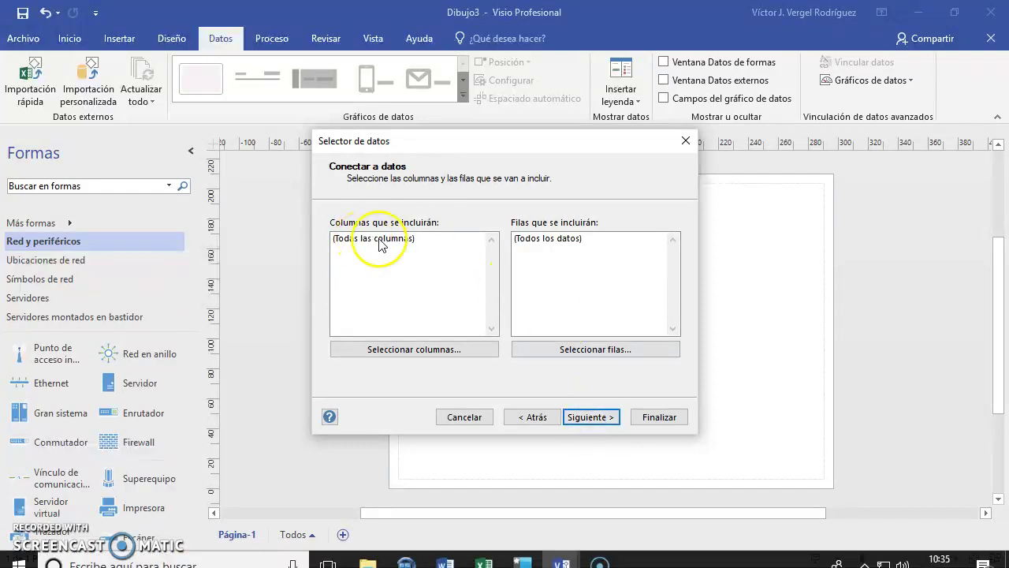
left_click(590, 418)
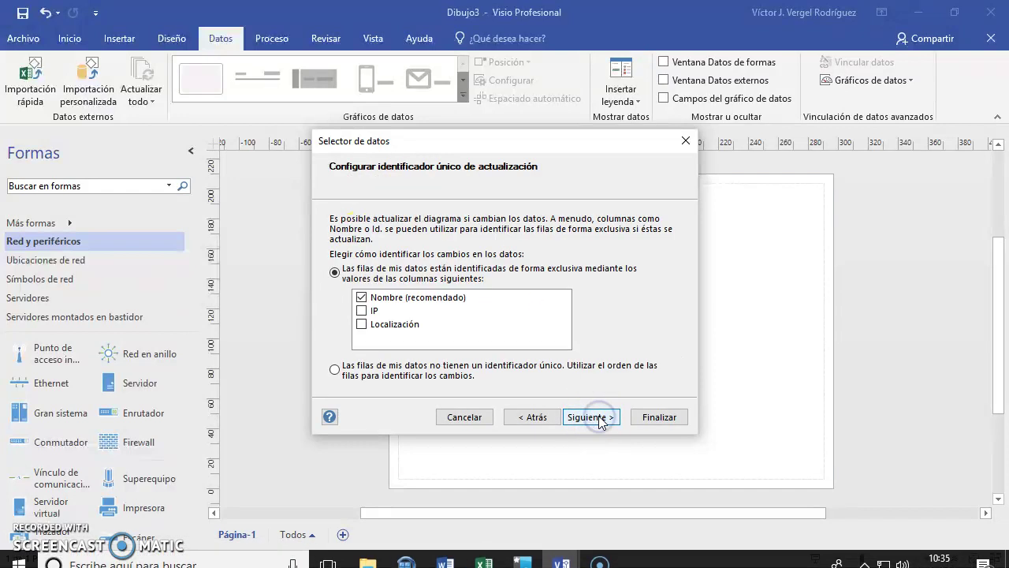
left_click(361, 311)
left_click(361, 324)
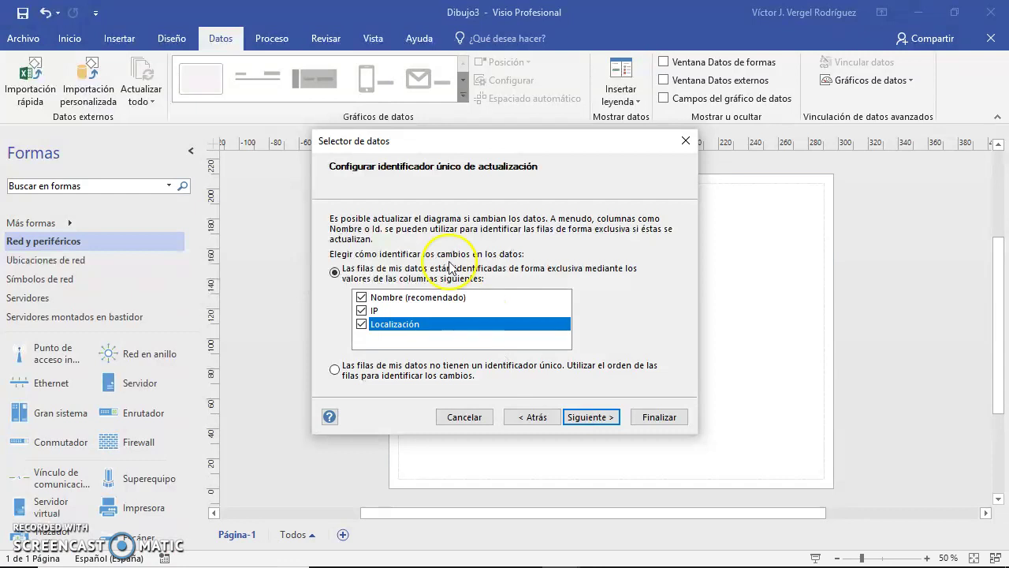
left_click(362, 324)
left_click(362, 310)
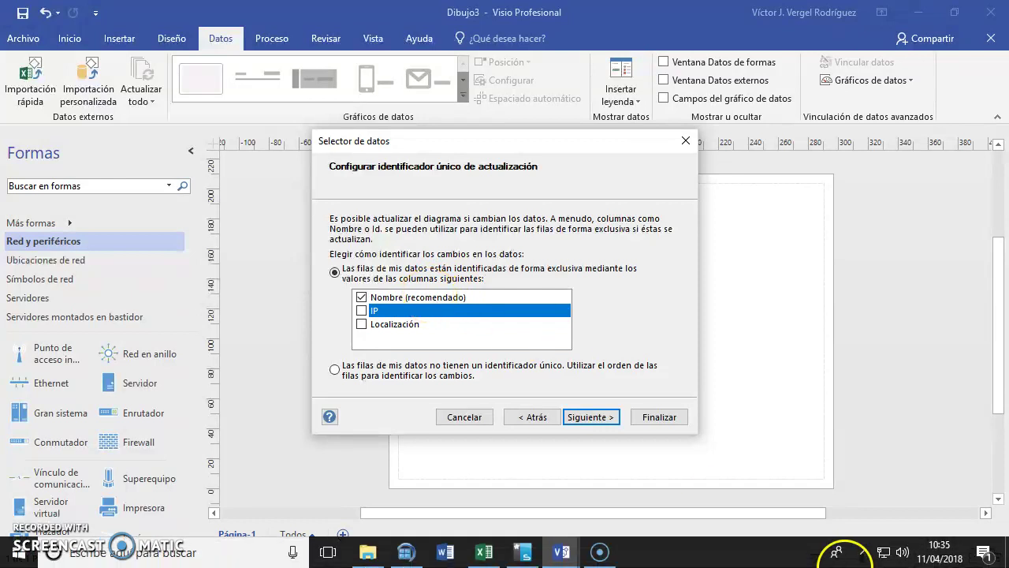
left_click(749, 555)
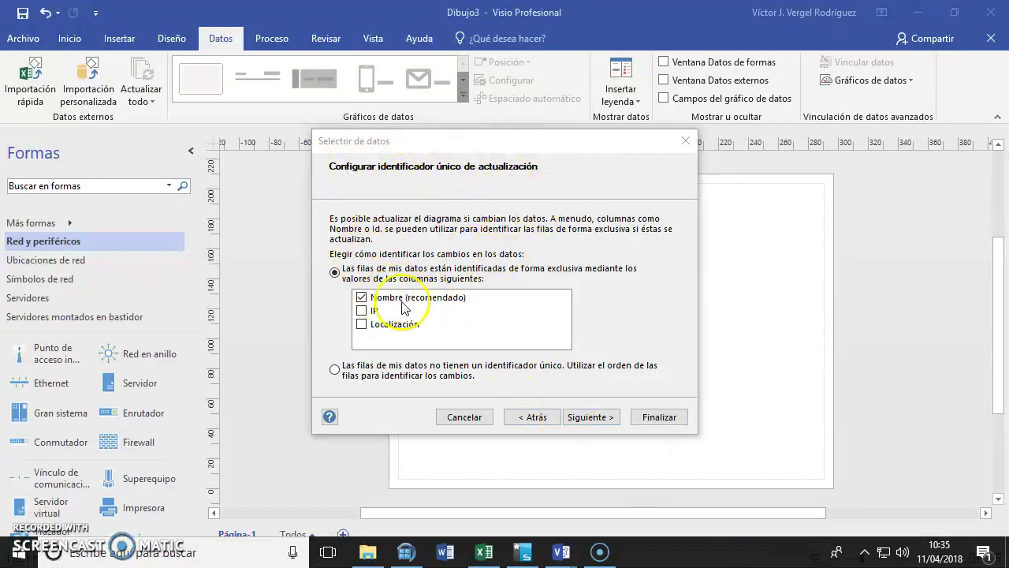
left_click(591, 417)
left_click(656, 418)
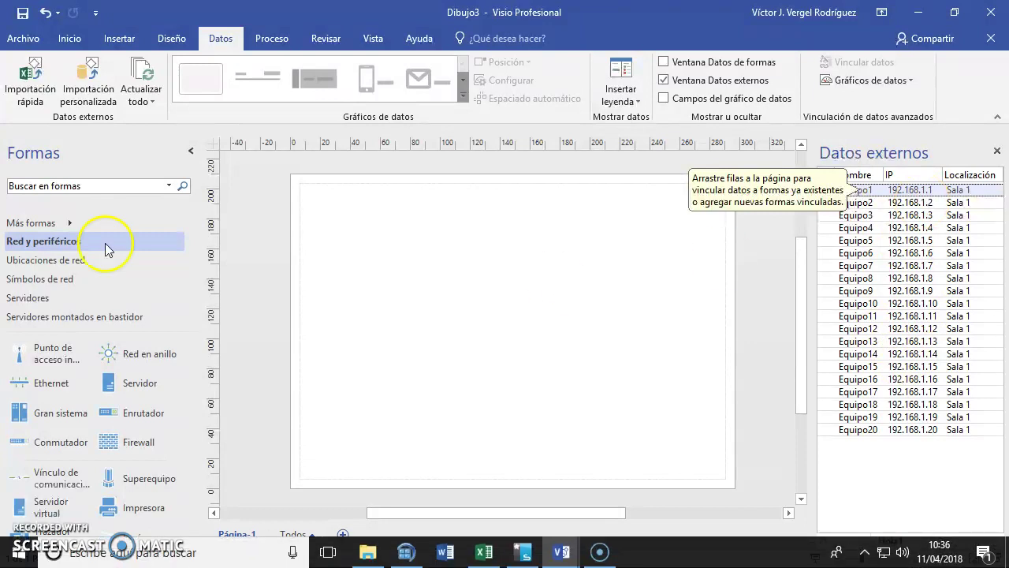
Search shapes for 'equipo' and place a workstation shape near the page's top left.
left_click_drag(197, 401, 191, 484)
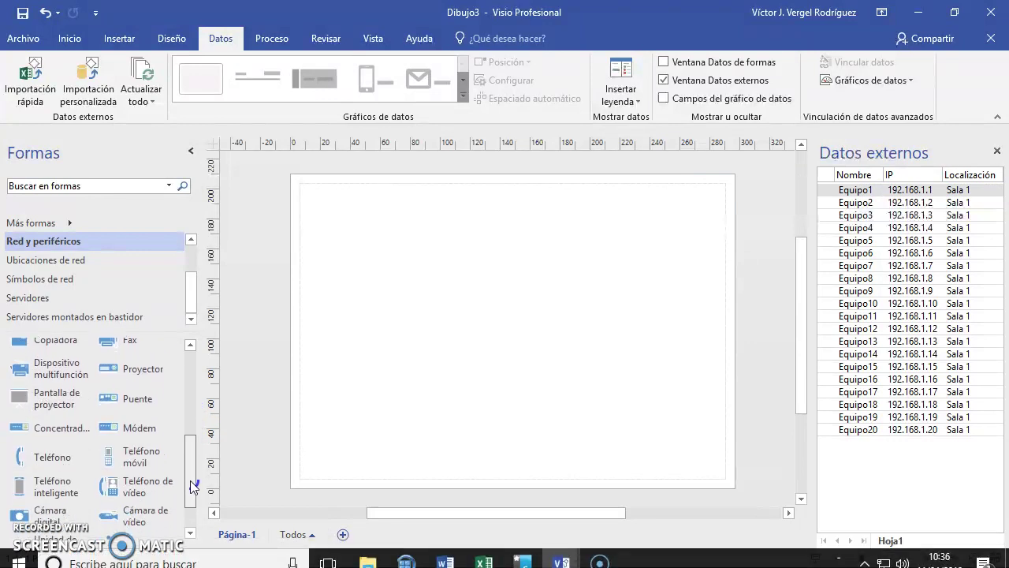
left_click_drag(192, 485, 189, 512)
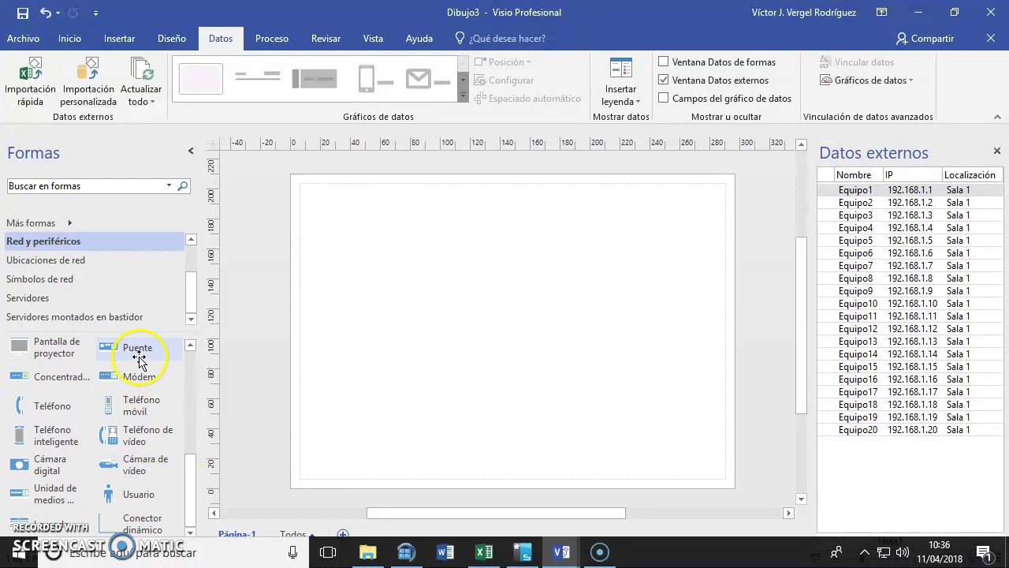
left_click(97, 185)
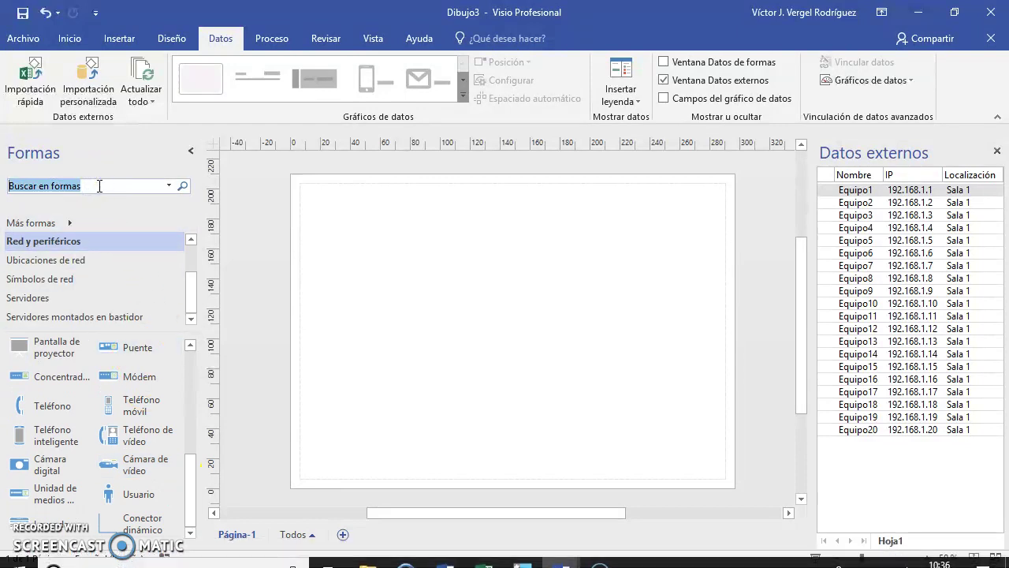
type("euipo")
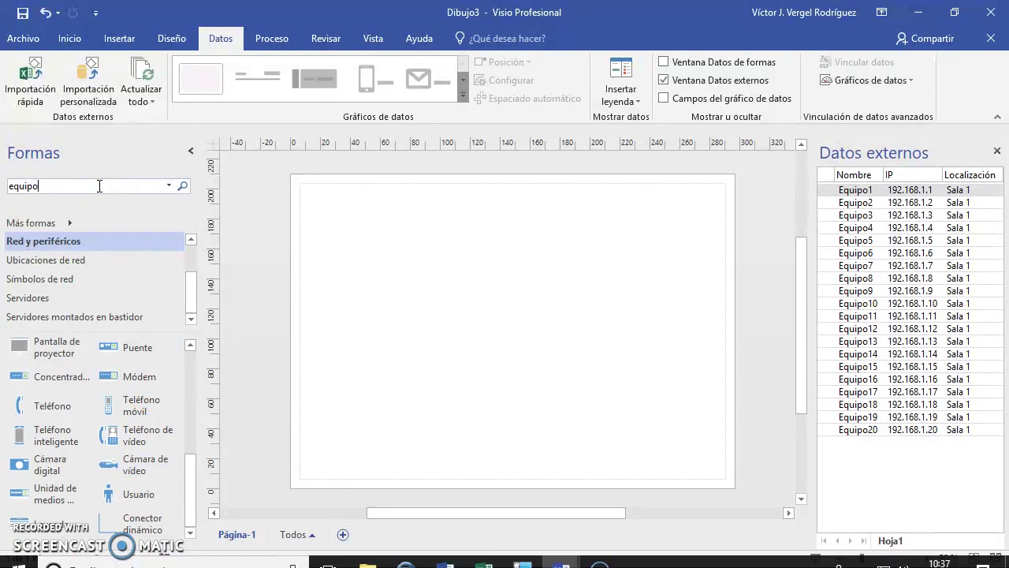
key("Return")
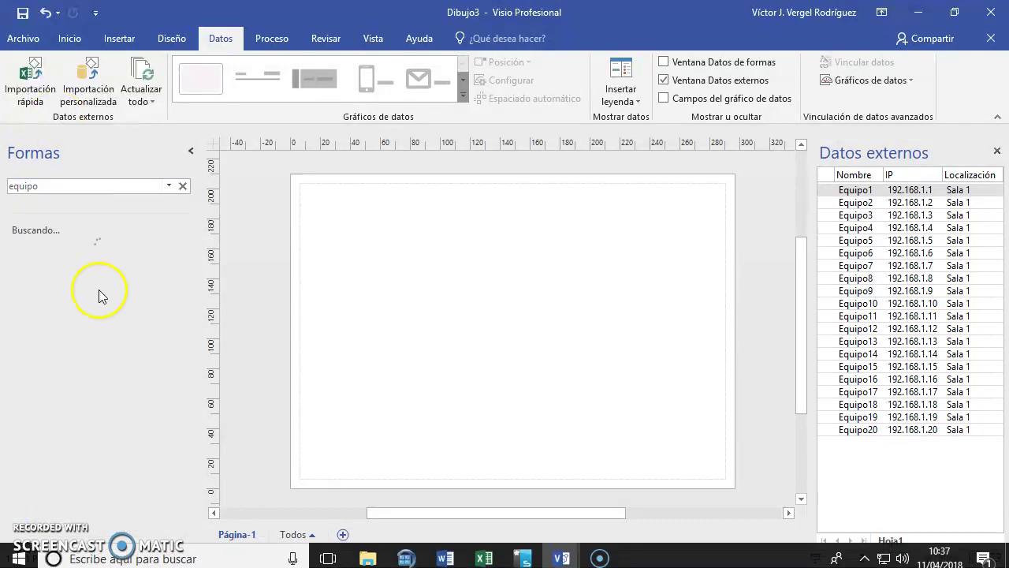
left_click_drag(111, 309, 387, 225)
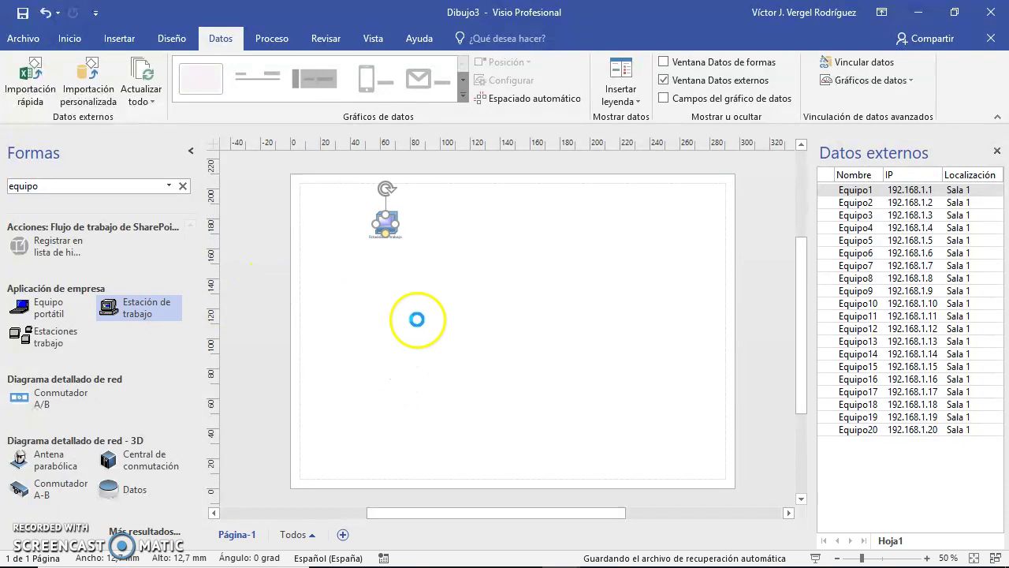
left_click(413, 233)
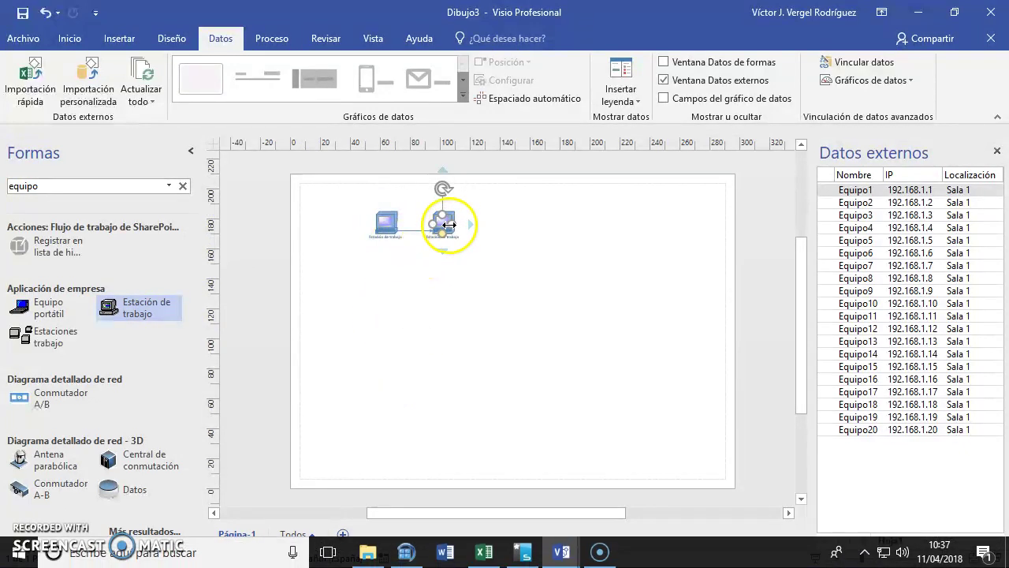
key("ctrl+z")
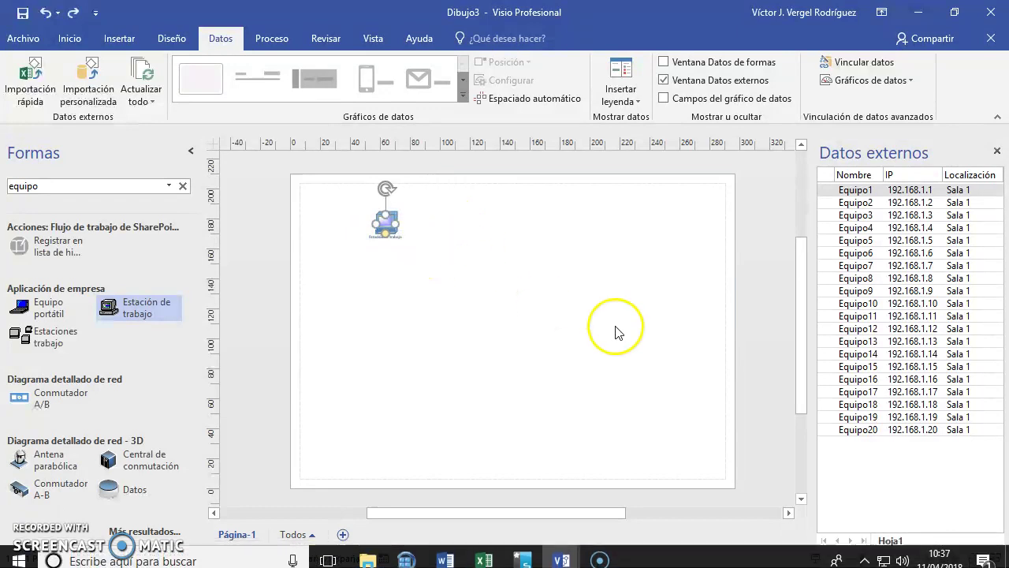
left_click(463, 236)
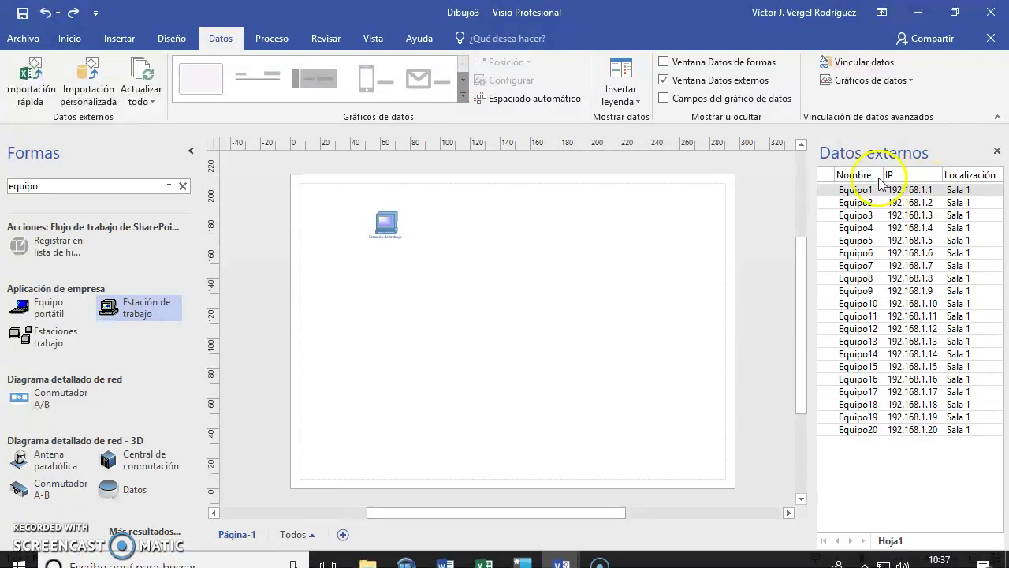
Drag Equipo1, Equipo2 and Equipo3 rows onto the page as stacked linked workstations, deleting the unlinked one.
left_click_drag(844, 189, 476, 227)
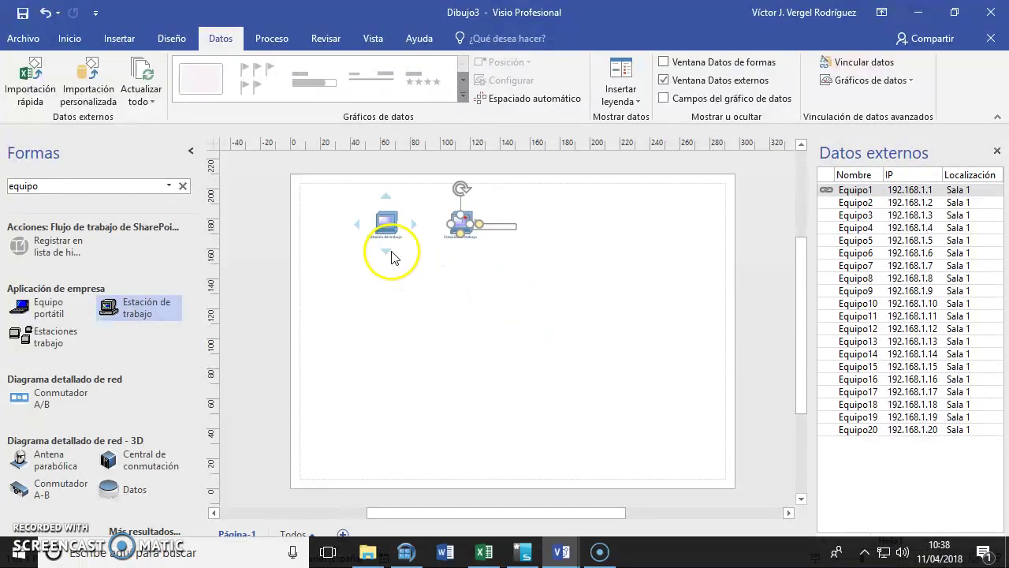
left_click(387, 225)
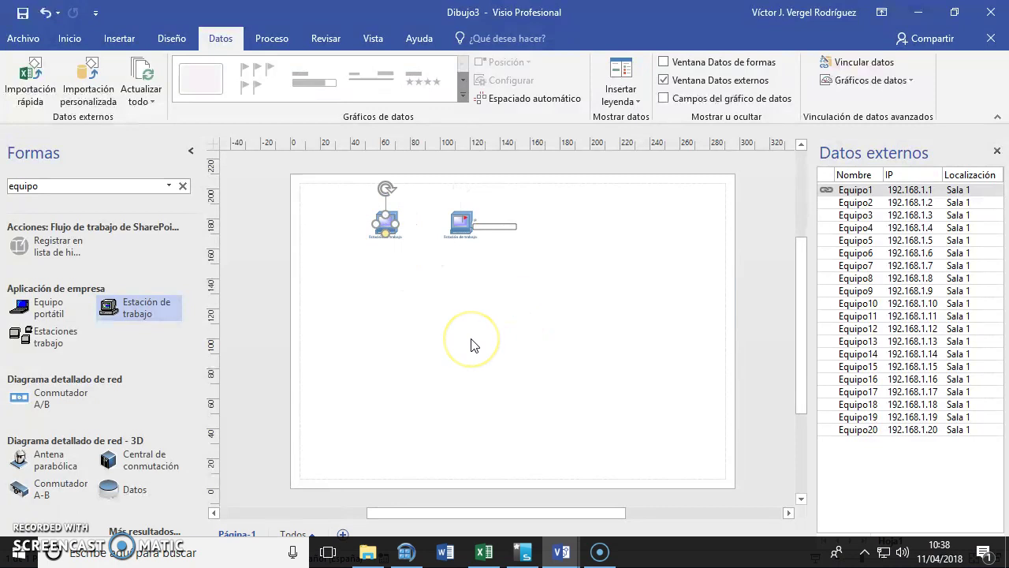
key("Delete")
left_click(500, 228)
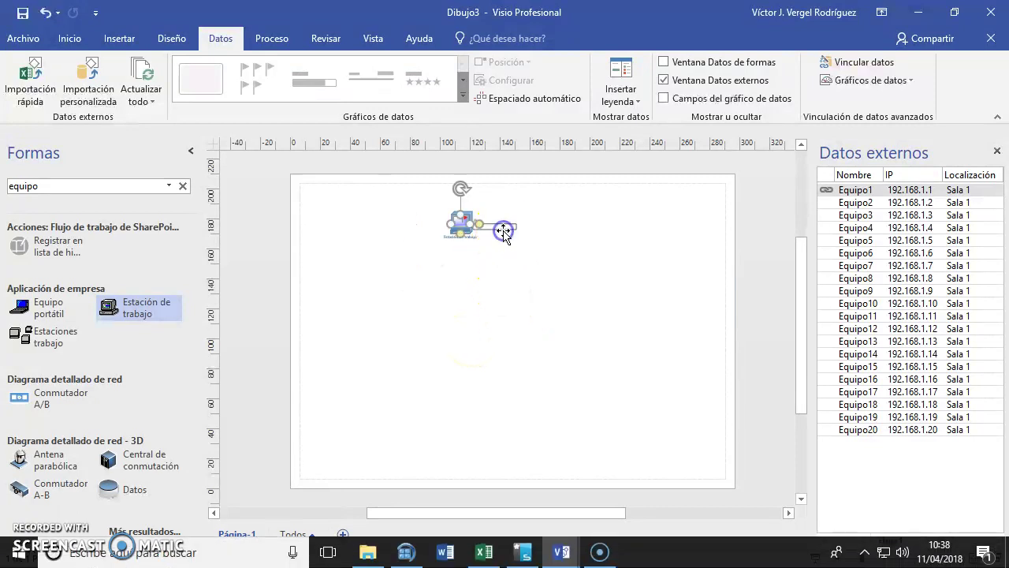
left_click_drag(503, 231, 514, 228)
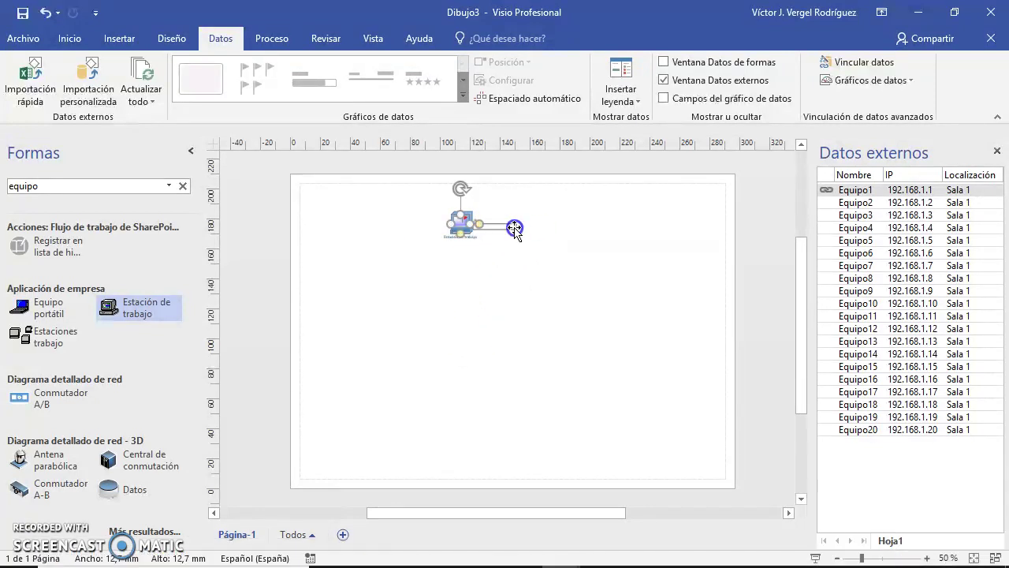
left_click(649, 276)
mouse_move(890, 201)
left_mouse_down()
mouse_move(480, 288)
mouse_move(461, 280)
left_mouse_up()
mouse_move(856, 214)
left_mouse_down()
mouse_move(487, 340)
mouse_move(461, 339)
left_mouse_up()
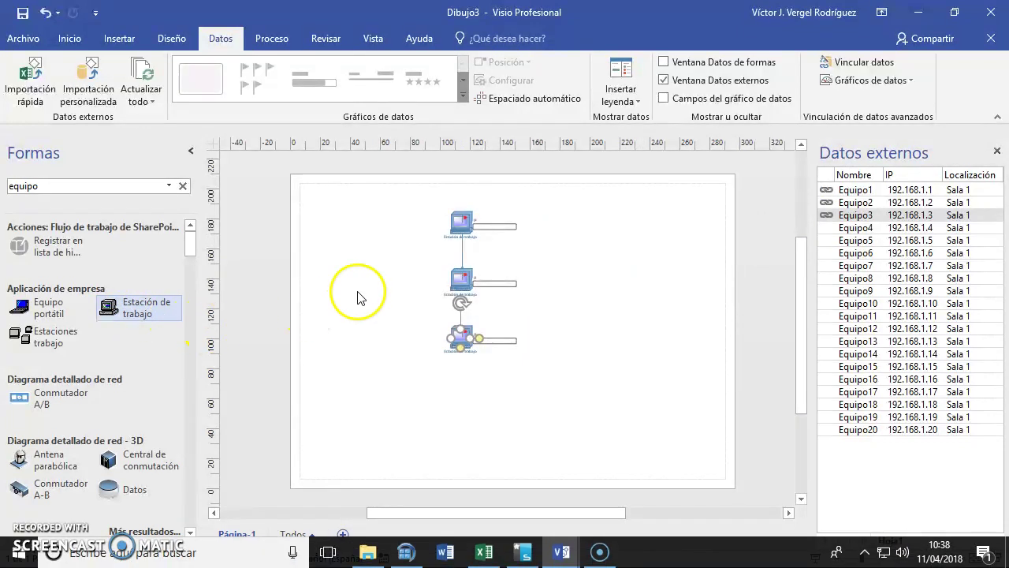
Check that the Equipo1 and Equipo3 rows in Datos externos show the linked-row icon.
scroll(502, 230, "up", 2)
scroll(502, 229, "up", 1)
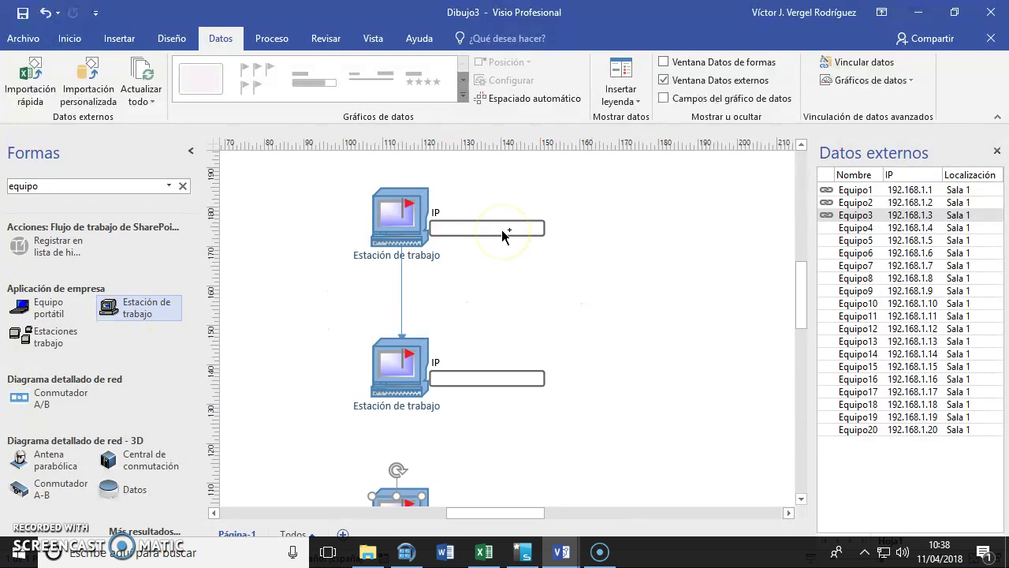
scroll(502, 229, "up", 1)
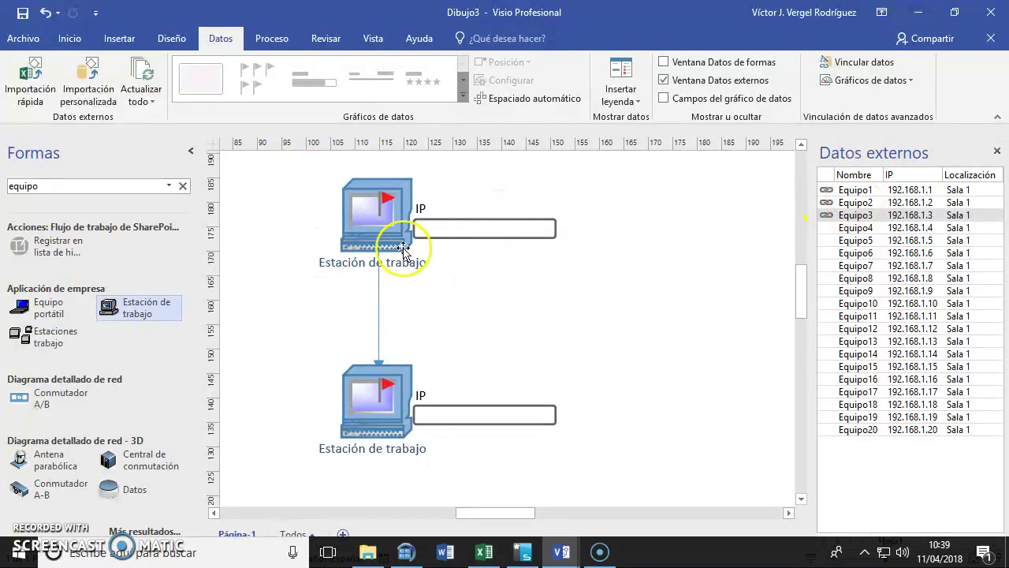
left_click(829, 194)
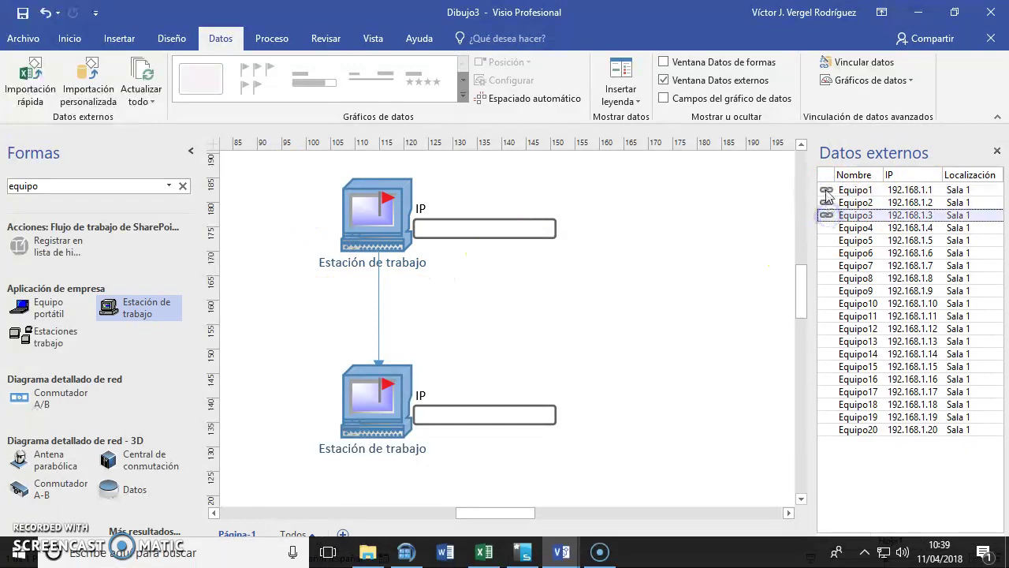
left_click(830, 191)
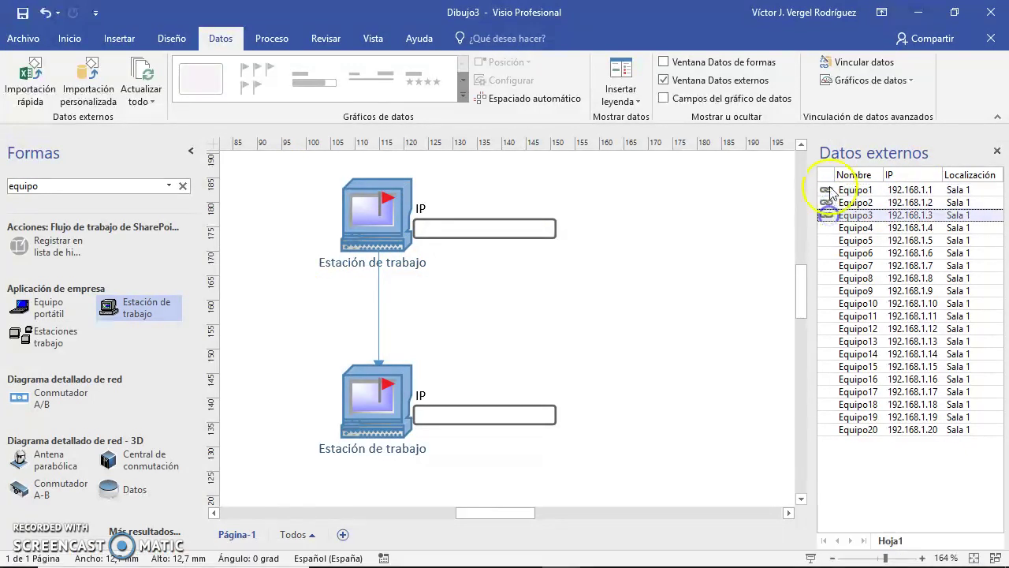
left_click(829, 191)
left_click(833, 212)
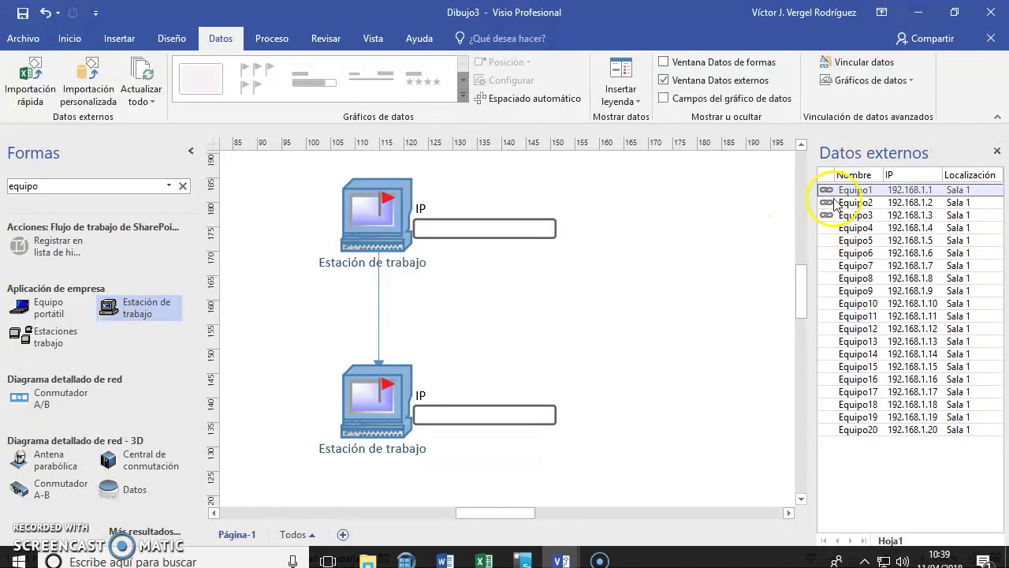
Bring up the Datos submenu for the upper Estación de trabajo shape.
right_click(412, 214)
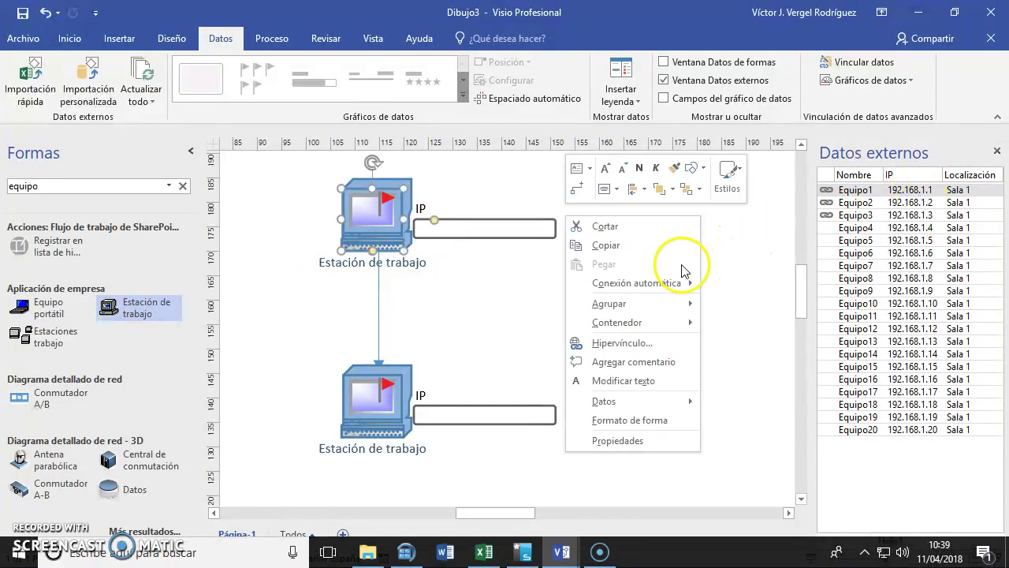
left_click(398, 231)
right_click(398, 231)
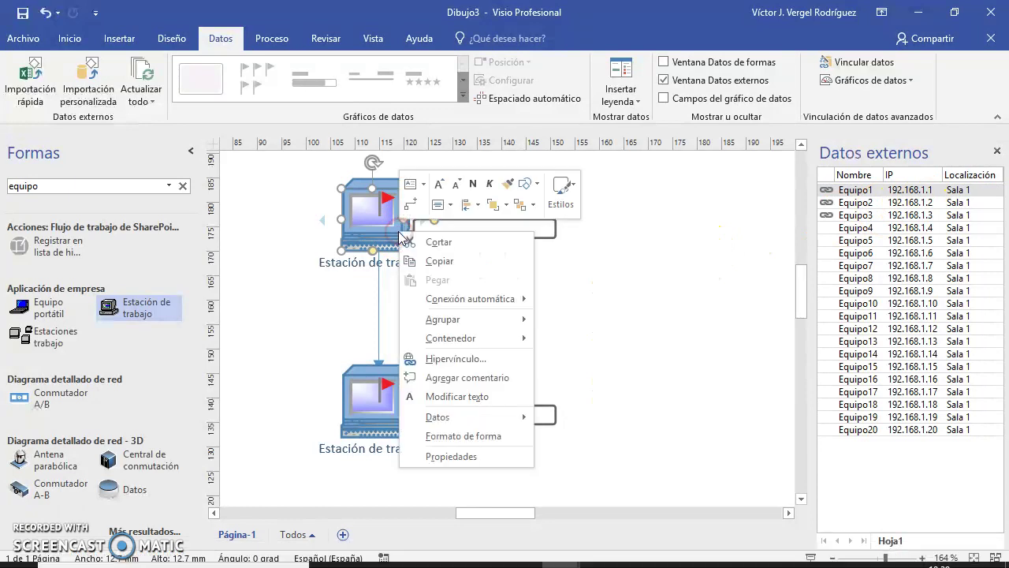
mouse_move(472, 420)
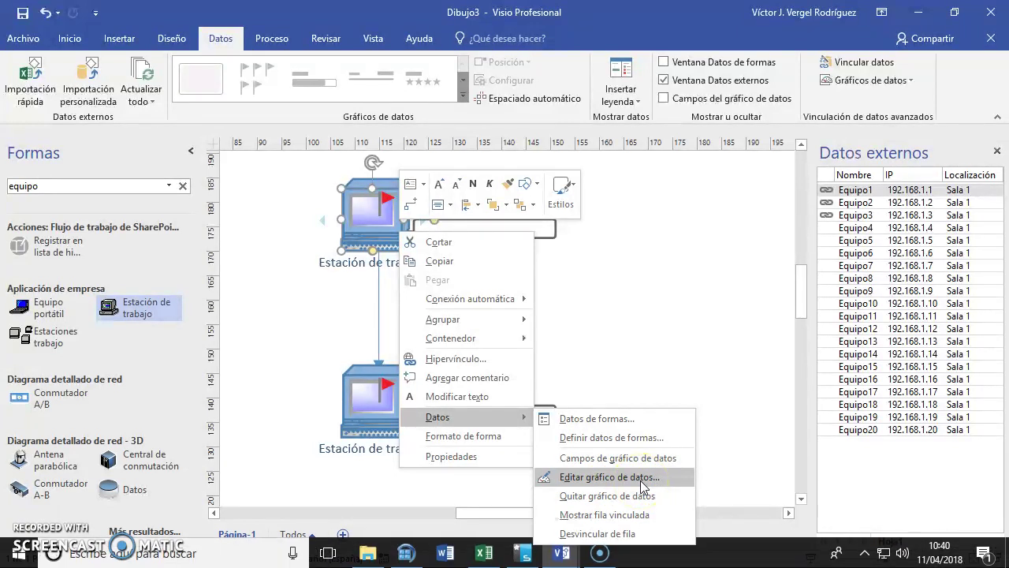
Add a new Nombre item shown as Texto to the data graphic and apply it to the workstations.
left_click(640, 477)
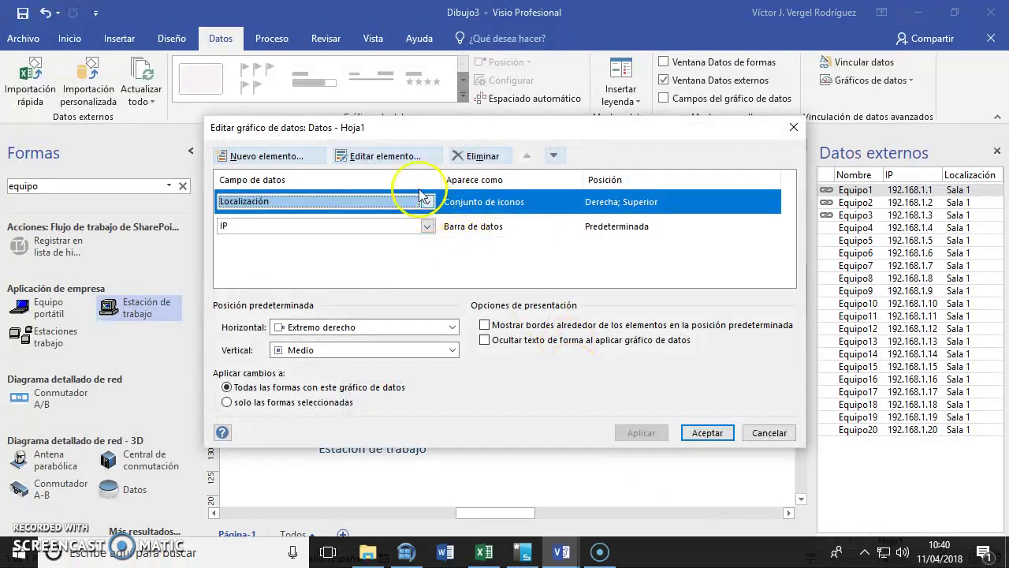
mouse_move(412, 133)
left_mouse_down()
mouse_move(450, 323)
mouse_move(446, 301)
left_mouse_up()
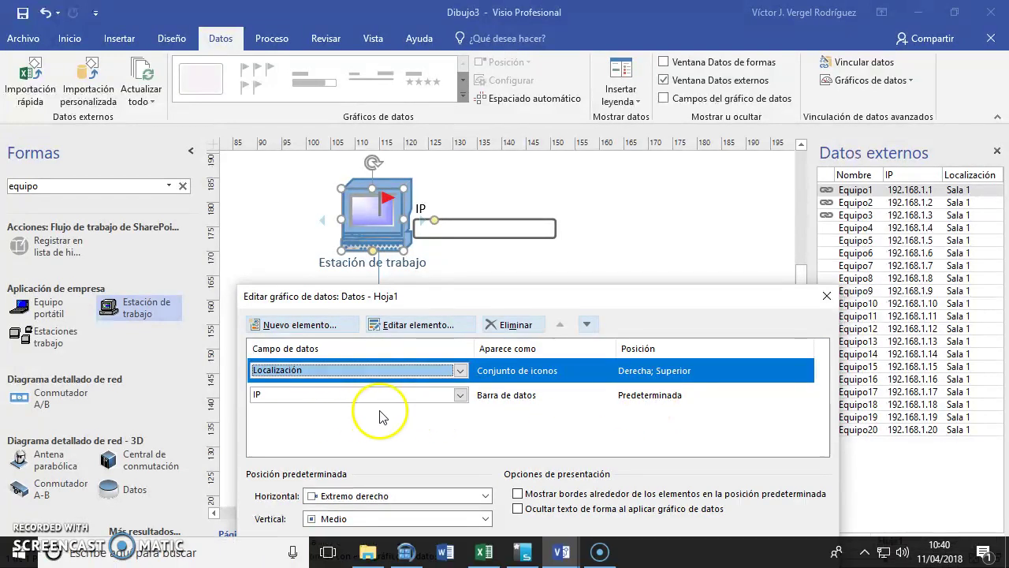
left_click(283, 324)
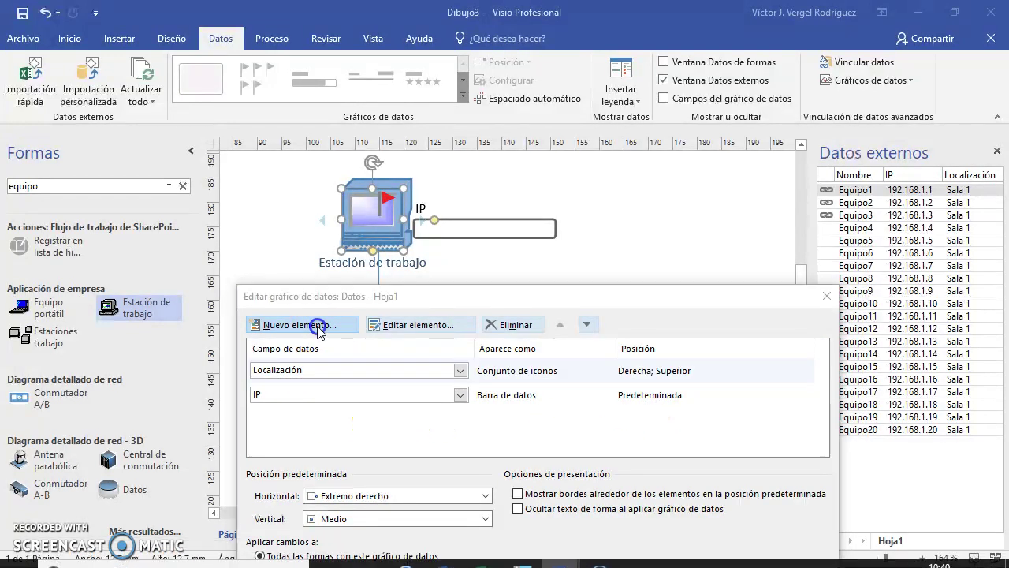
left_click(410, 252)
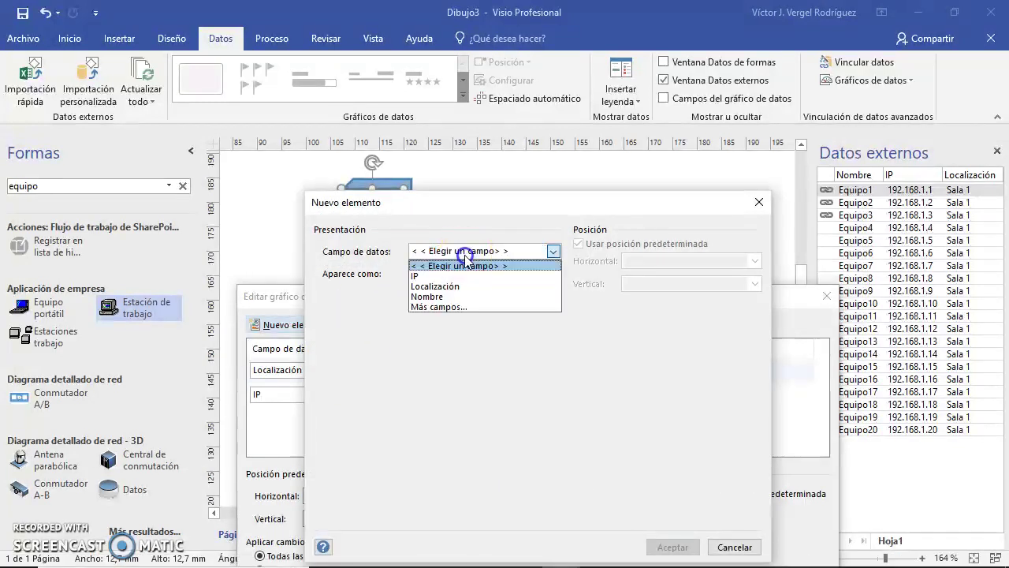
left_click(481, 298)
left_click_drag(505, 202, 360, 12)
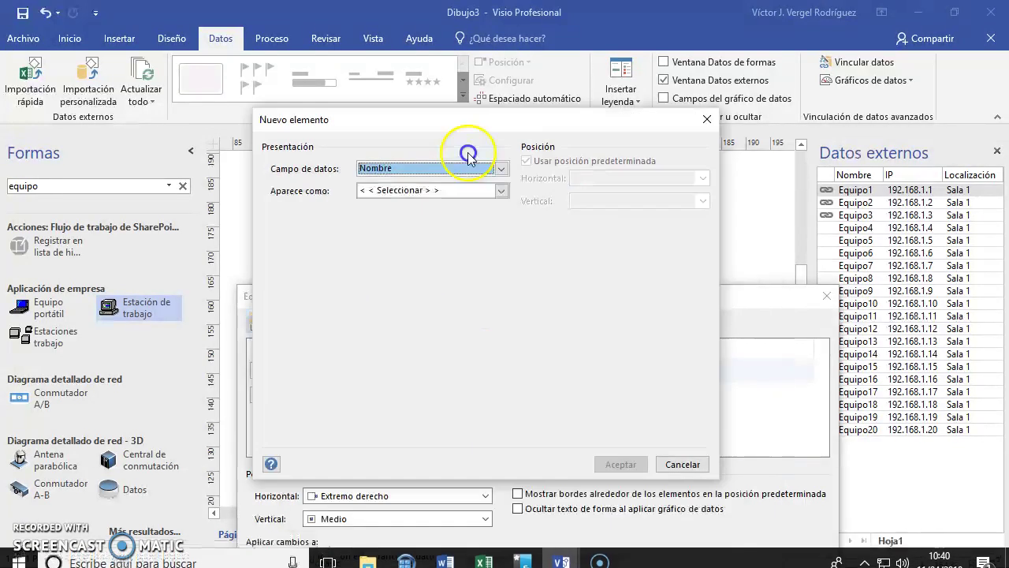
left_click(359, 84)
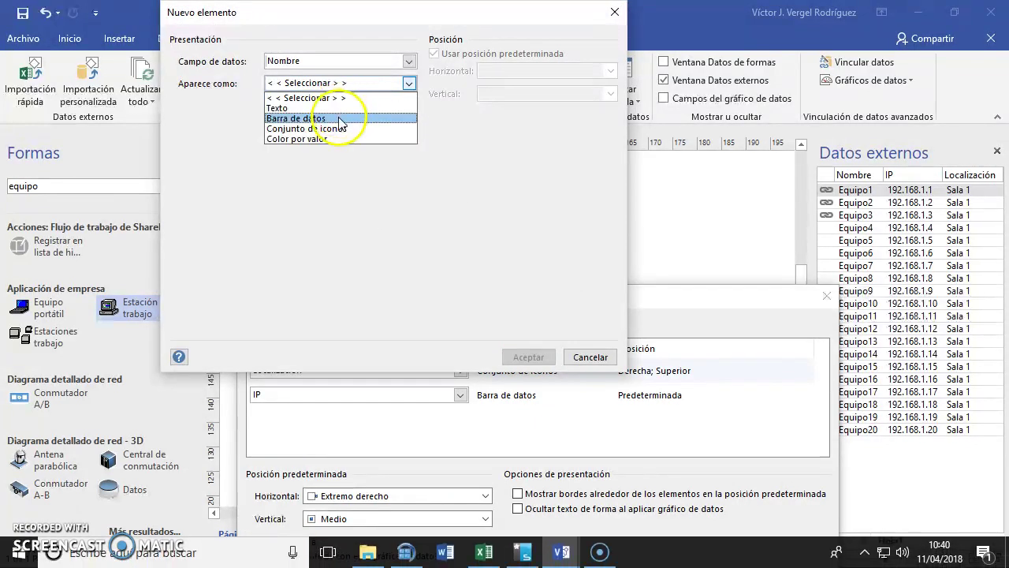
left_click(339, 108)
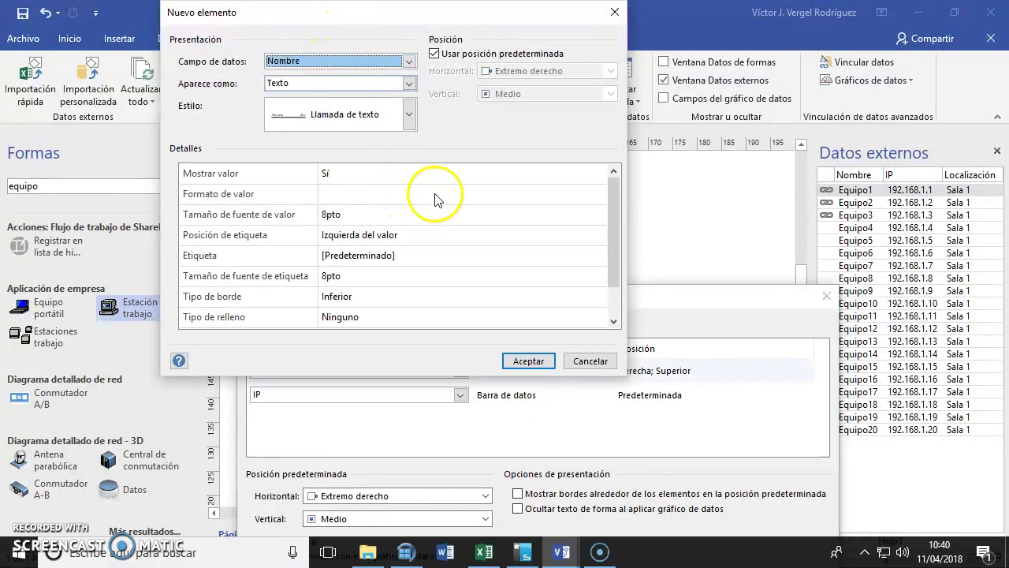
left_click_drag(408, 18, 695, 50)
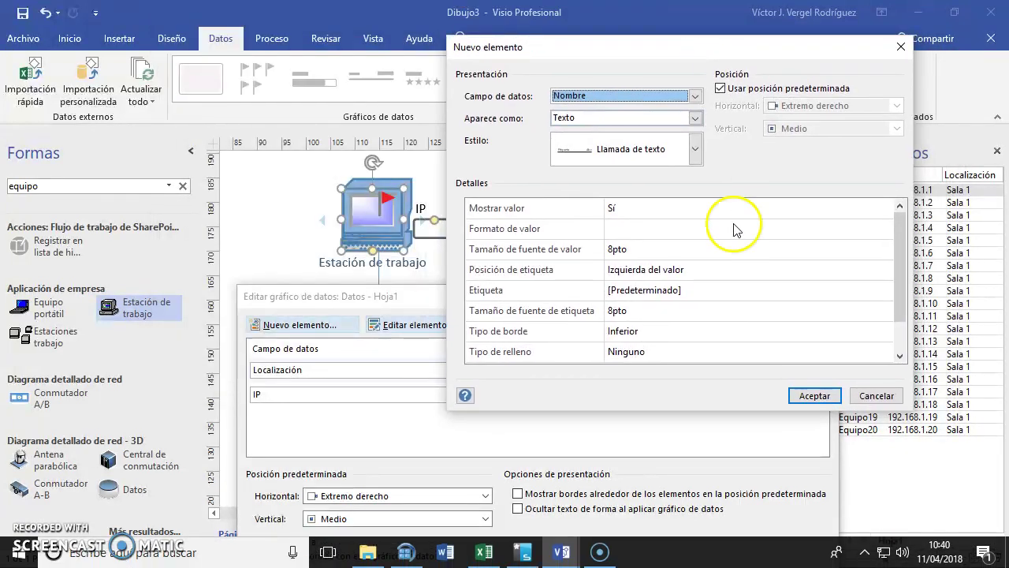
left_click(815, 395)
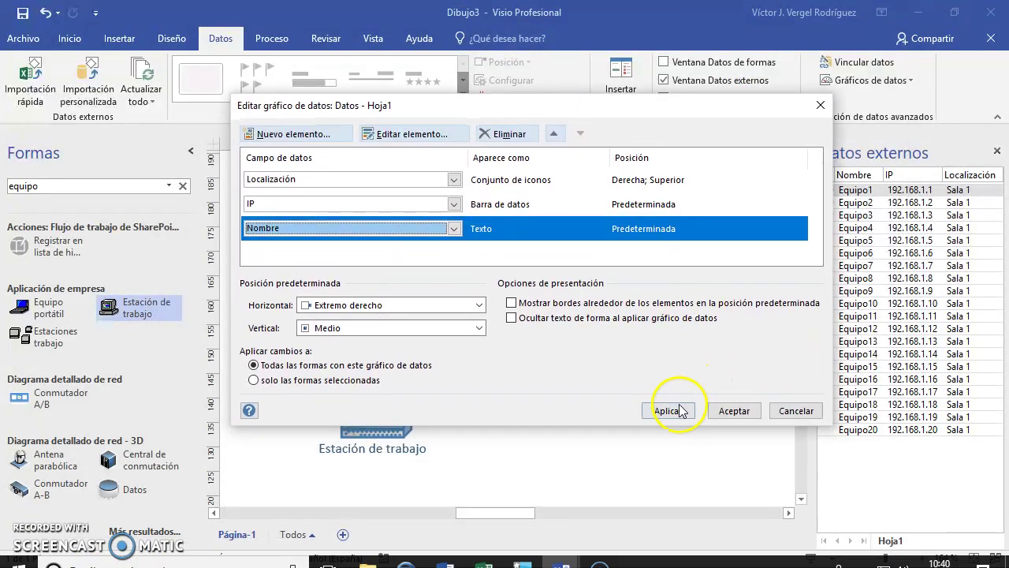
left_click(680, 411)
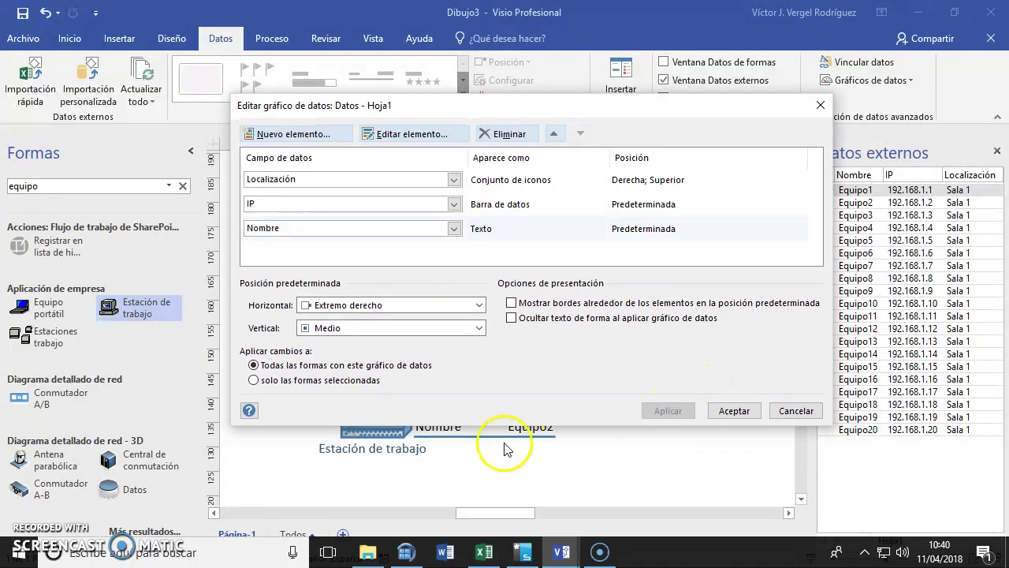
left_click(734, 411)
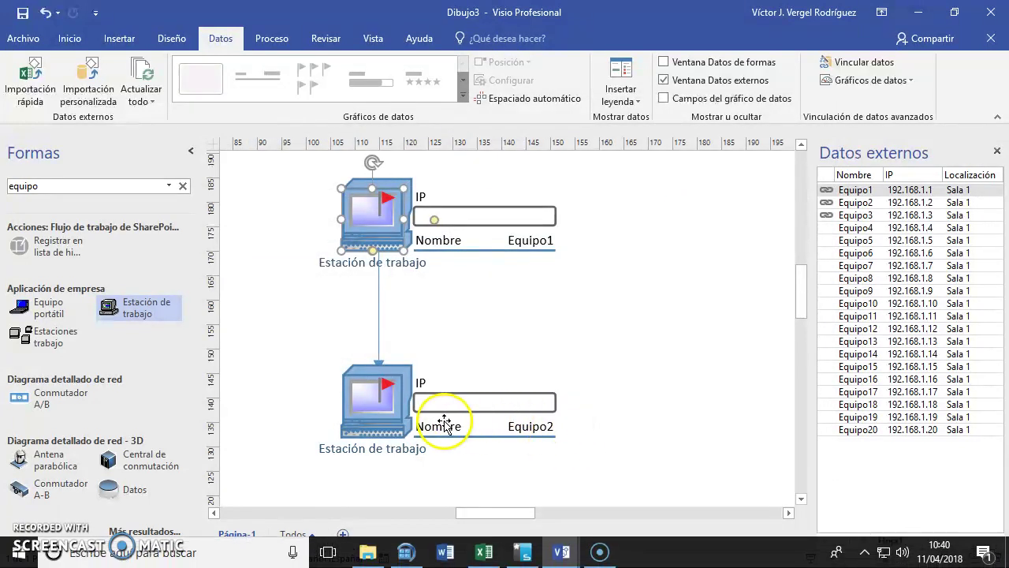
Edit the lower shape's data graphic so the IP item displays as Texto instead of a bar.
right_click(400, 403)
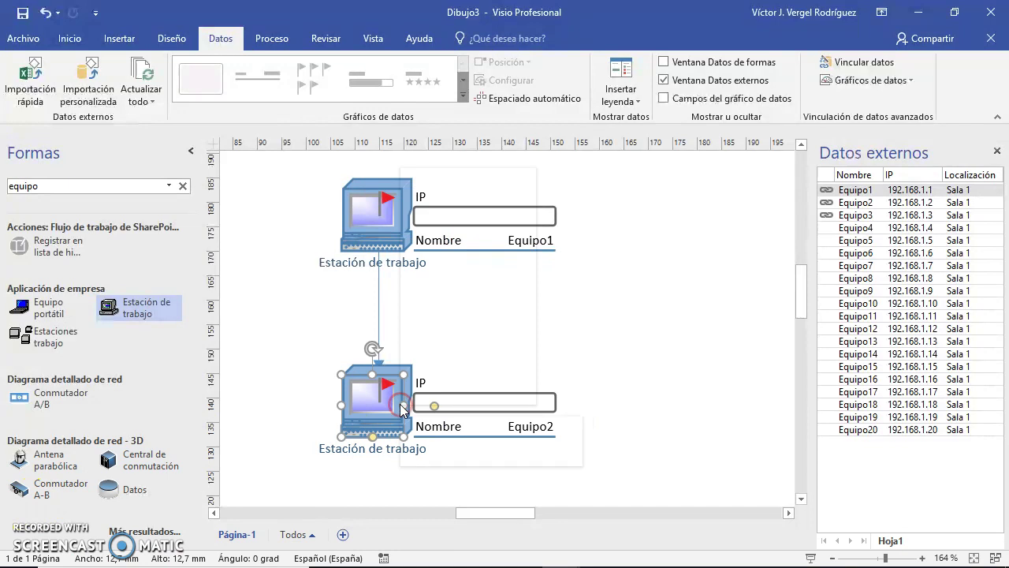
mouse_move(456, 354)
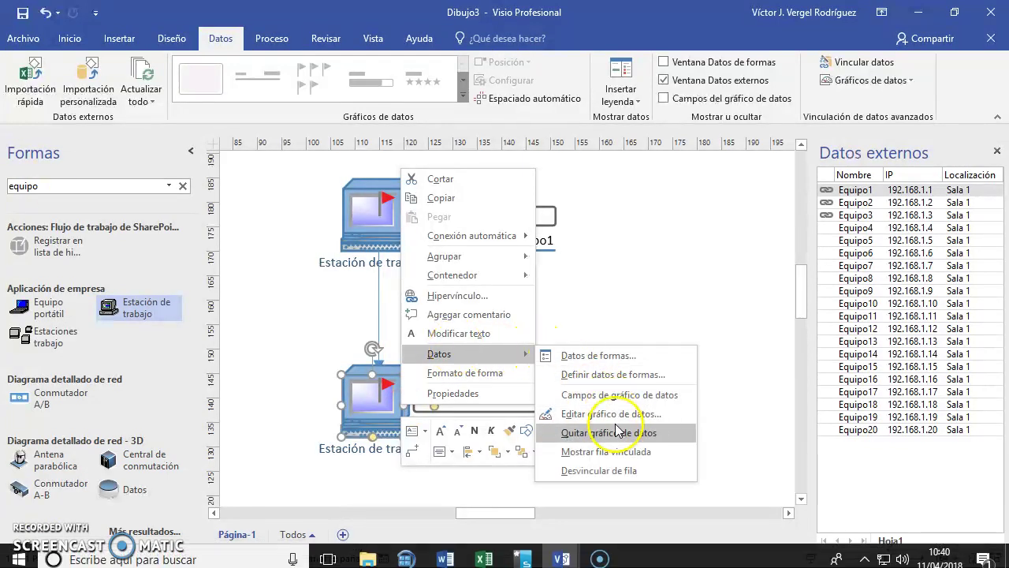
left_click(590, 412)
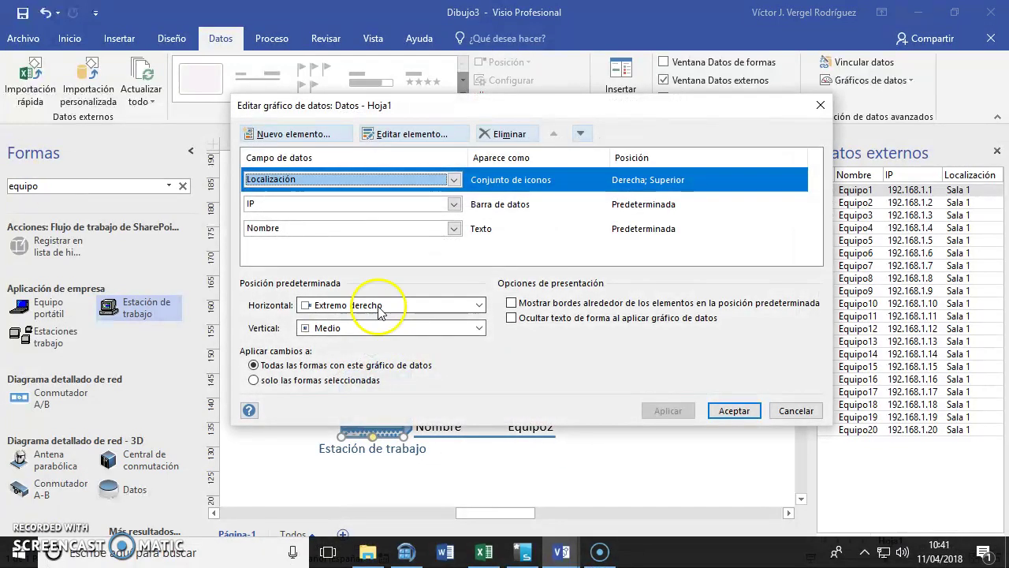
left_click(455, 205)
left_click(541, 207)
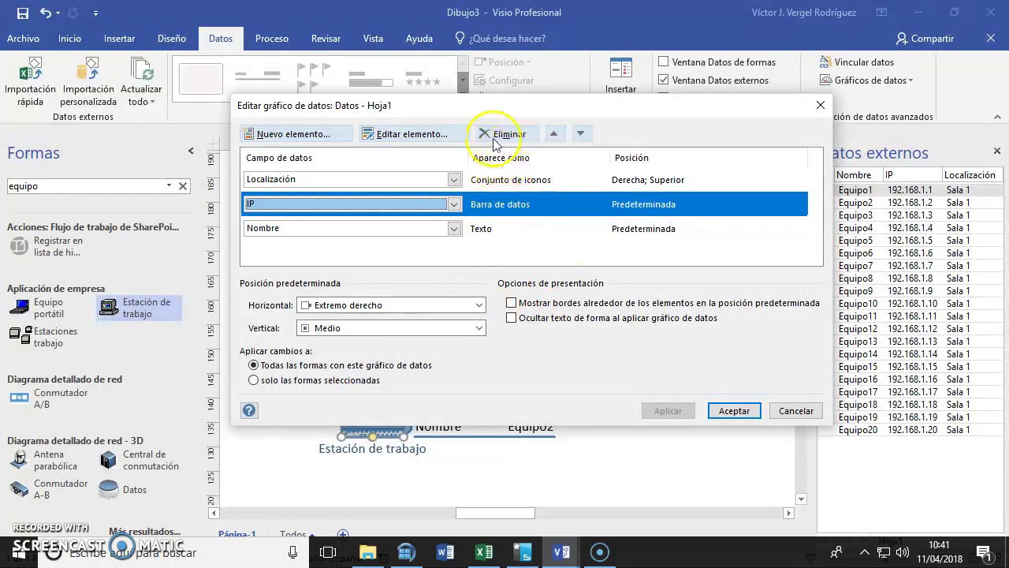
left_click(410, 134)
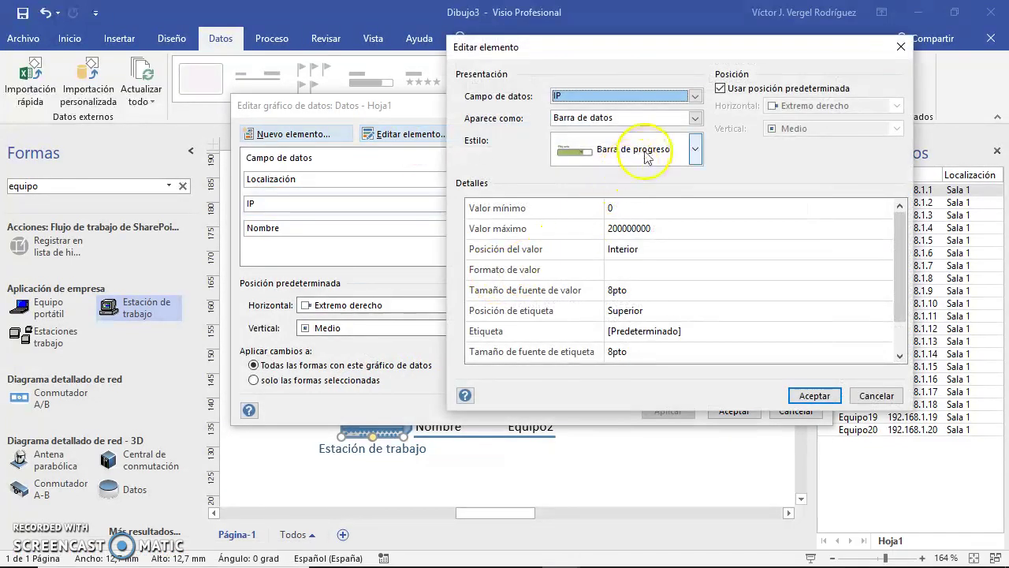
left_click(645, 154)
left_click(695, 117)
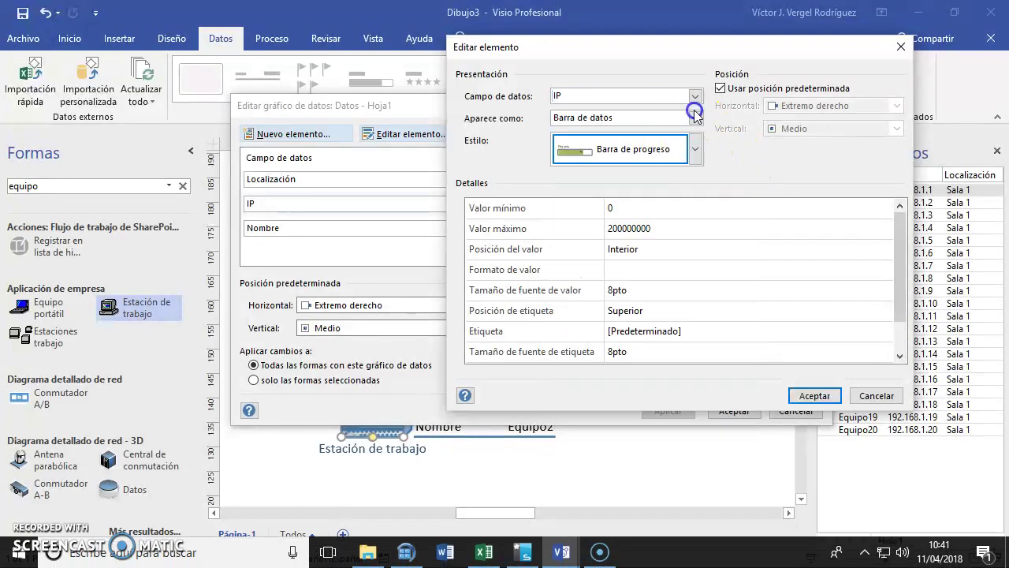
left_click(663, 130)
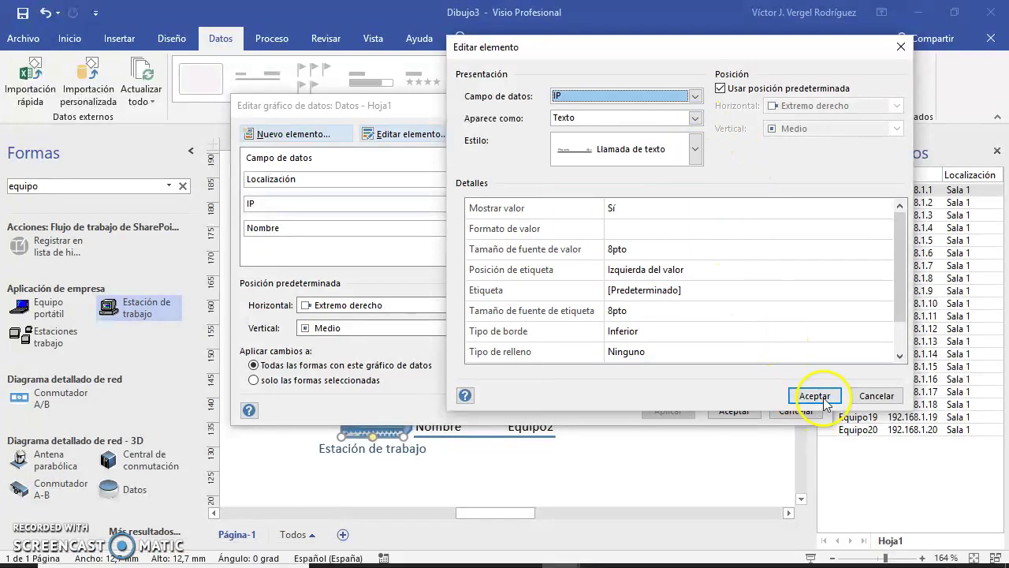
left_click(824, 401)
Change the Localización item to display as Texto instead of flags and apply the data graphic.
left_click(454, 180)
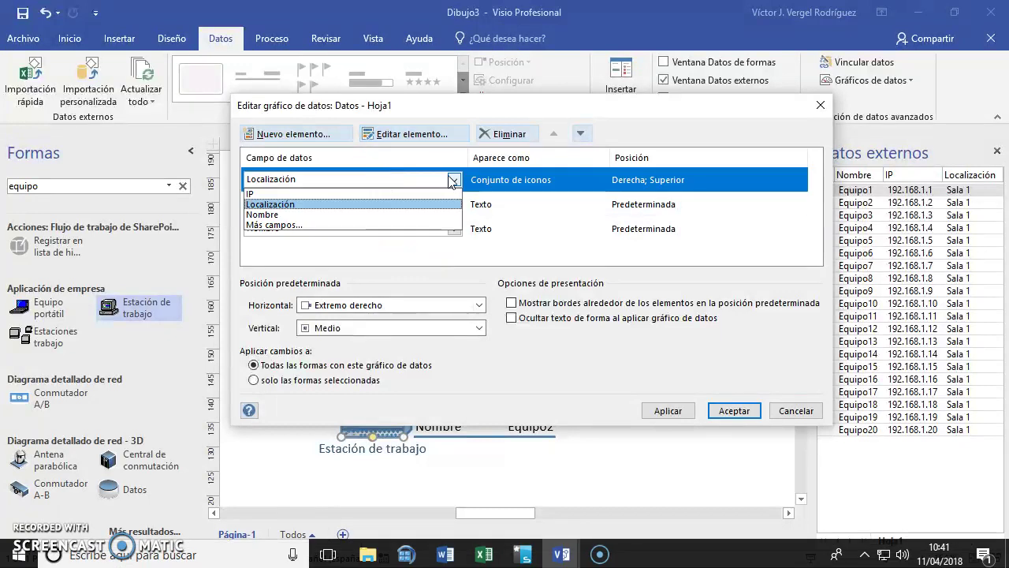
left_click(408, 133)
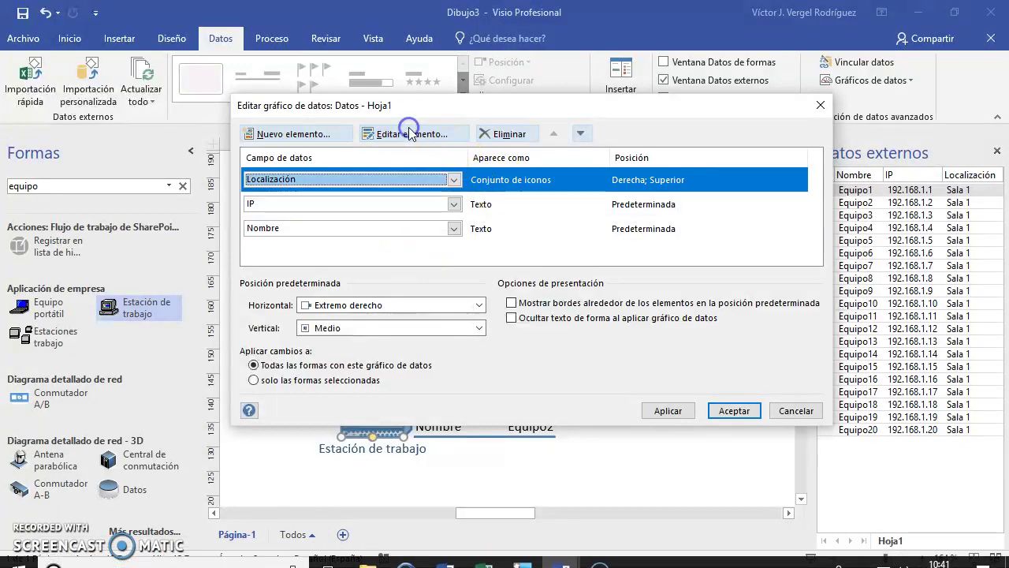
left_click(408, 134)
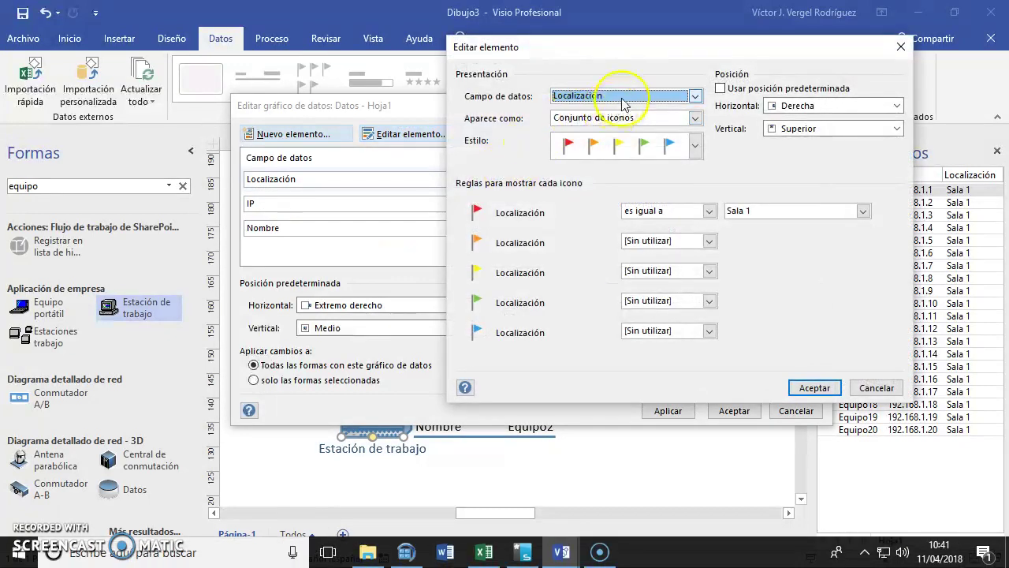
left_click(623, 96)
left_click(627, 121)
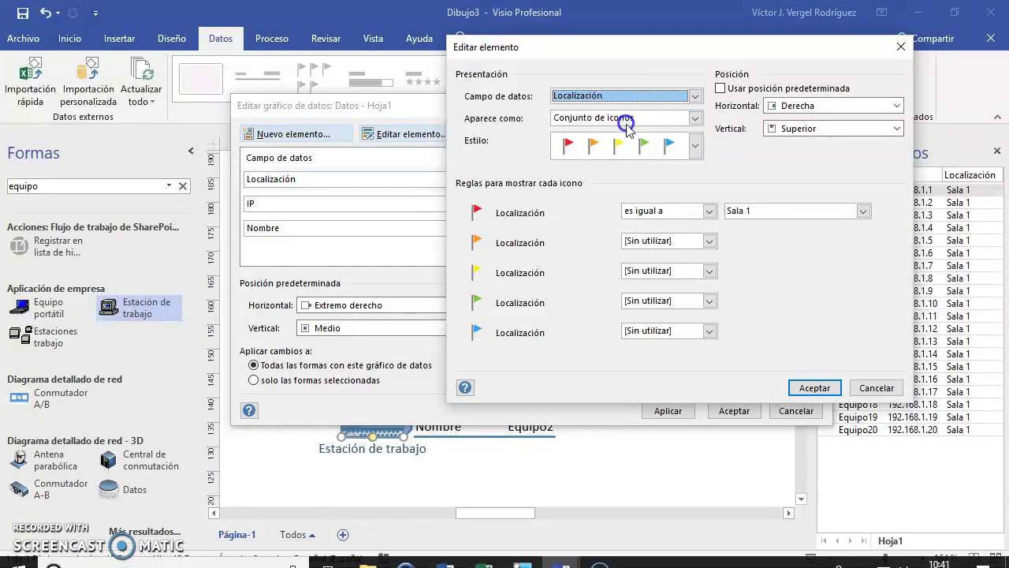
left_click(641, 117)
left_click(637, 132)
left_click(812, 390)
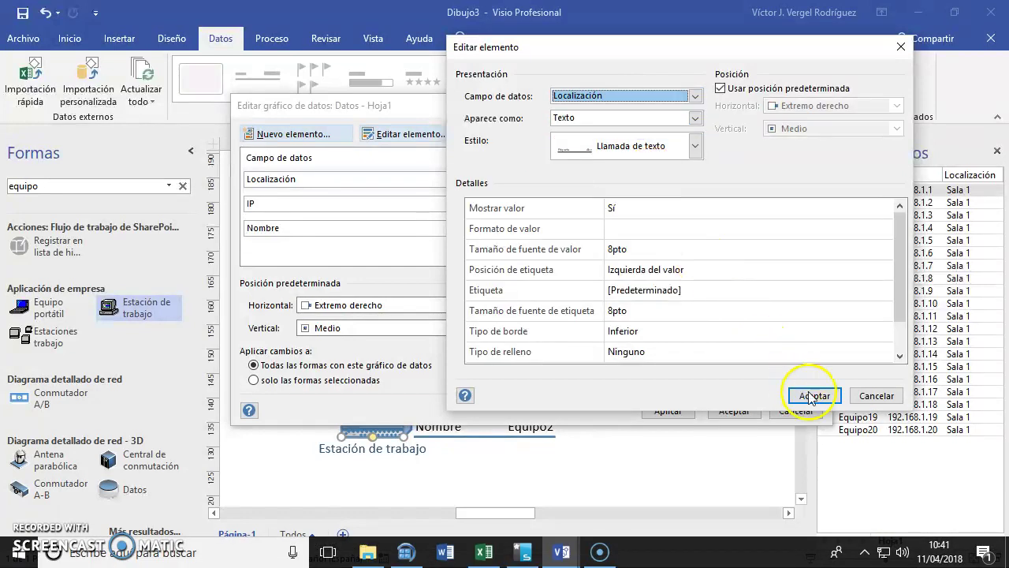
left_click(745, 414)
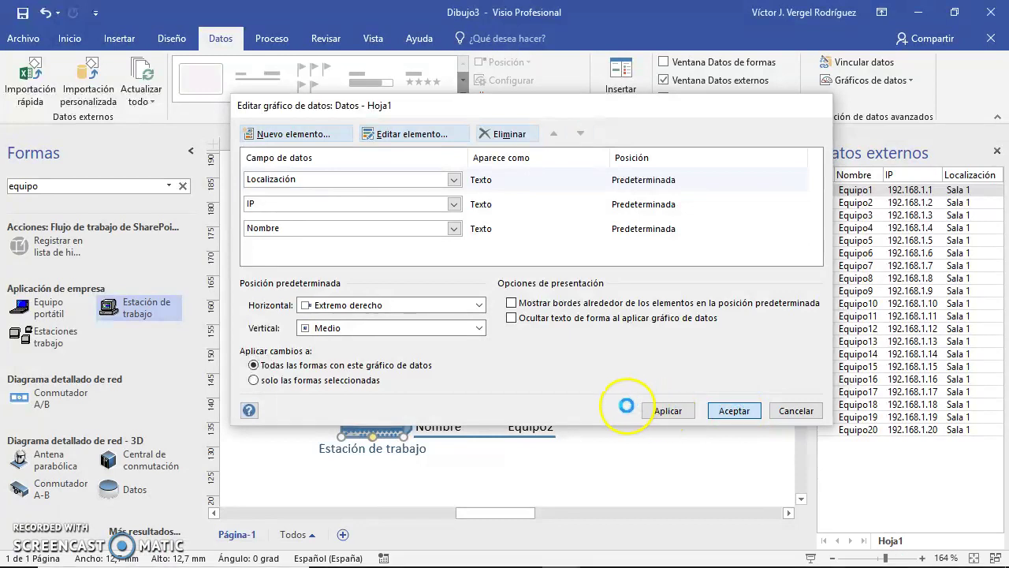